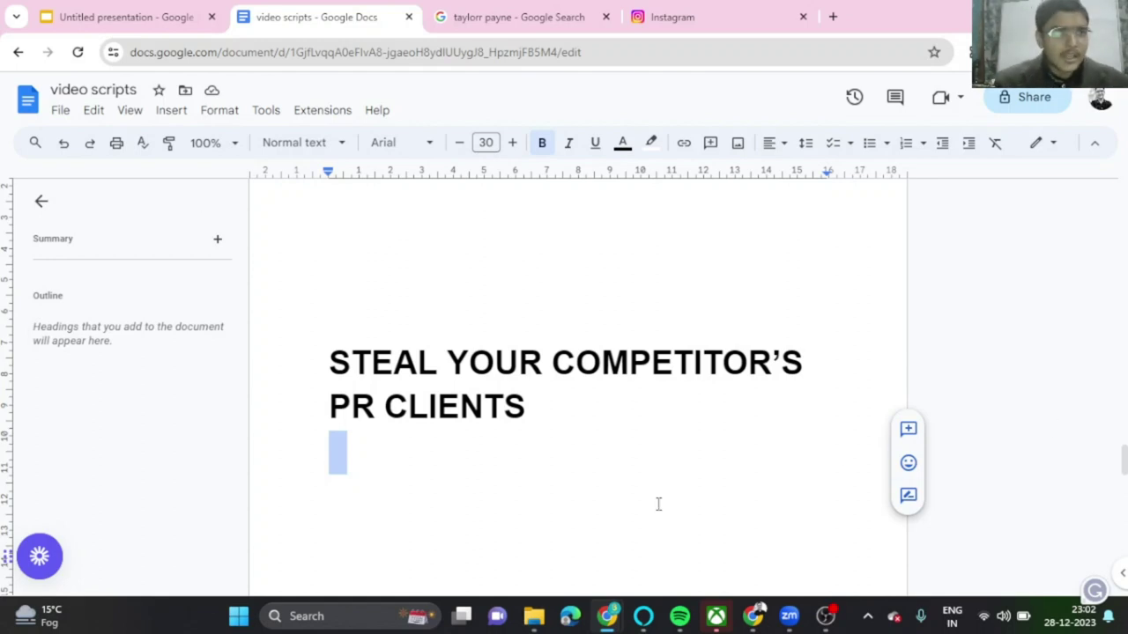
- Glance at the Untitled presentation, then select the whiteboard strategy diagram in the script
click(96, 17)
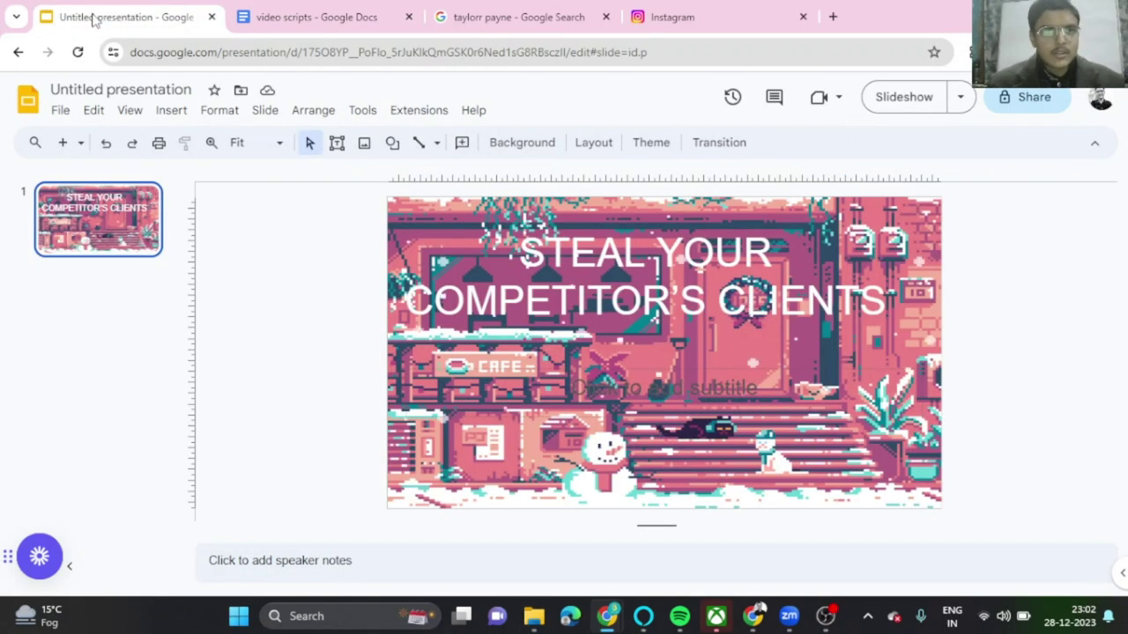
click(299, 17)
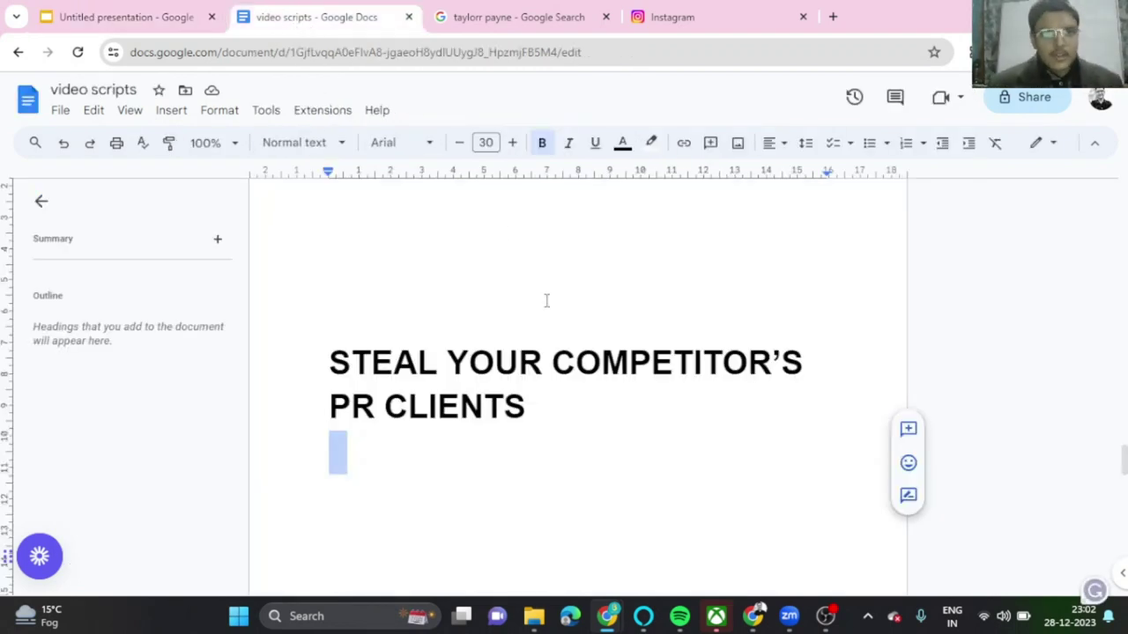
scroll(546, 301, down, 5)
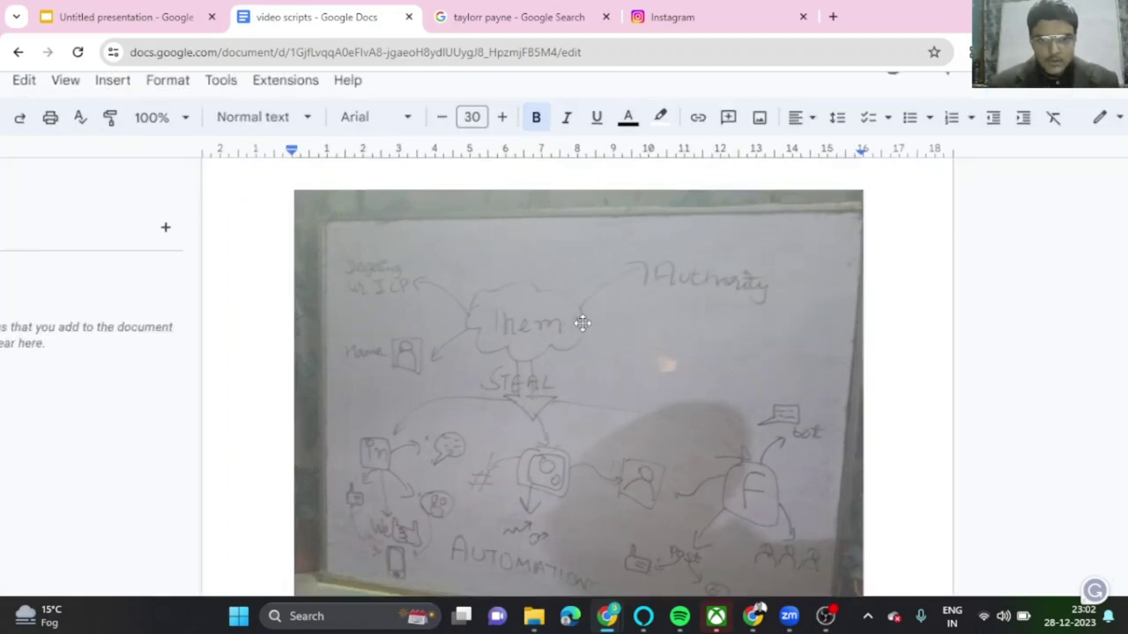
scroll(581, 323, up, 2)
scroll(511, 290, down, 2)
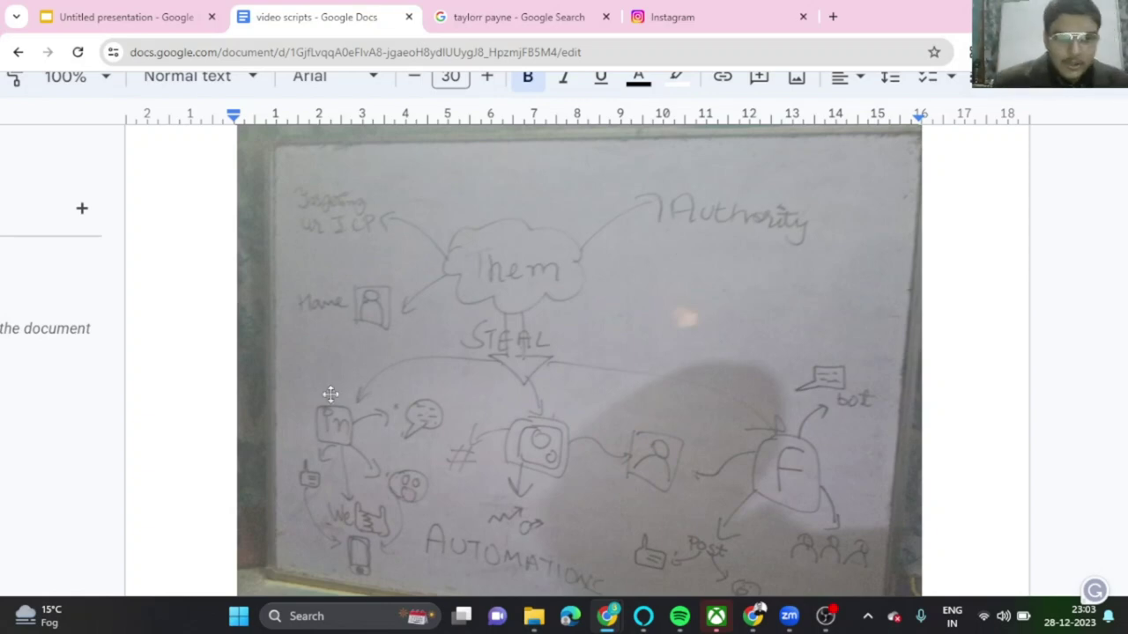
click(326, 458)
scroll(474, 316, down, 2)
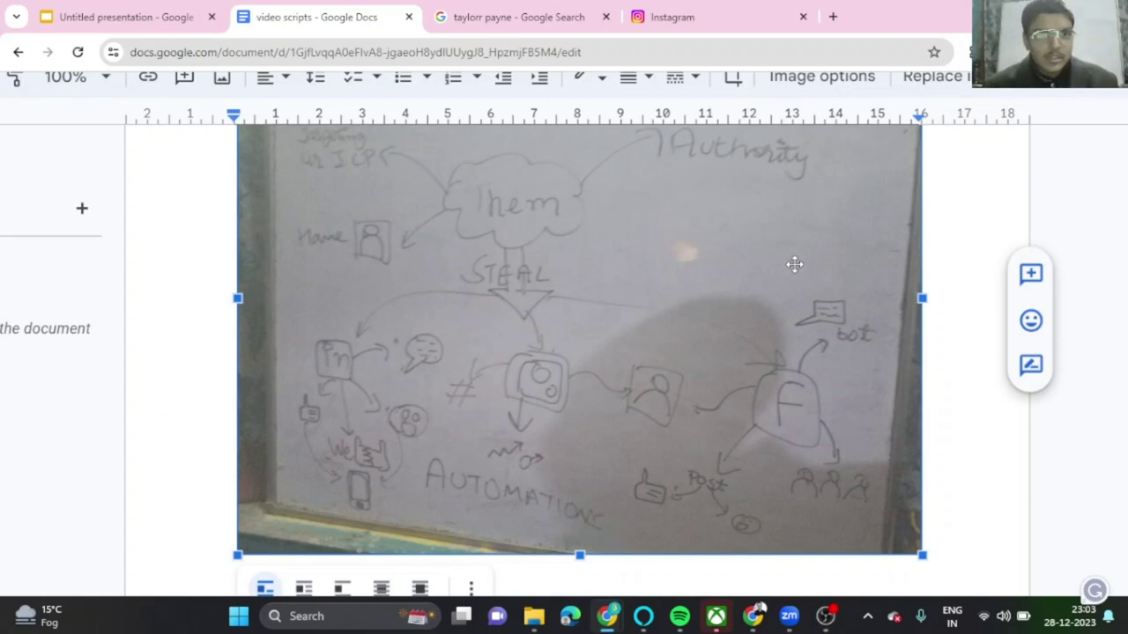
click(513, 16)
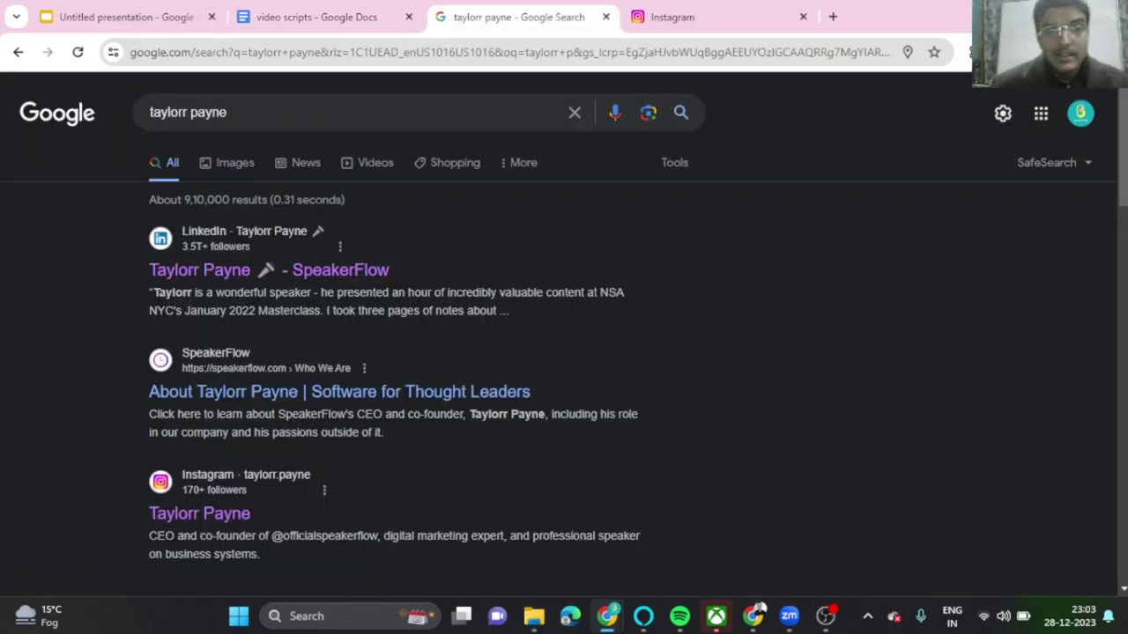
click(313, 269)
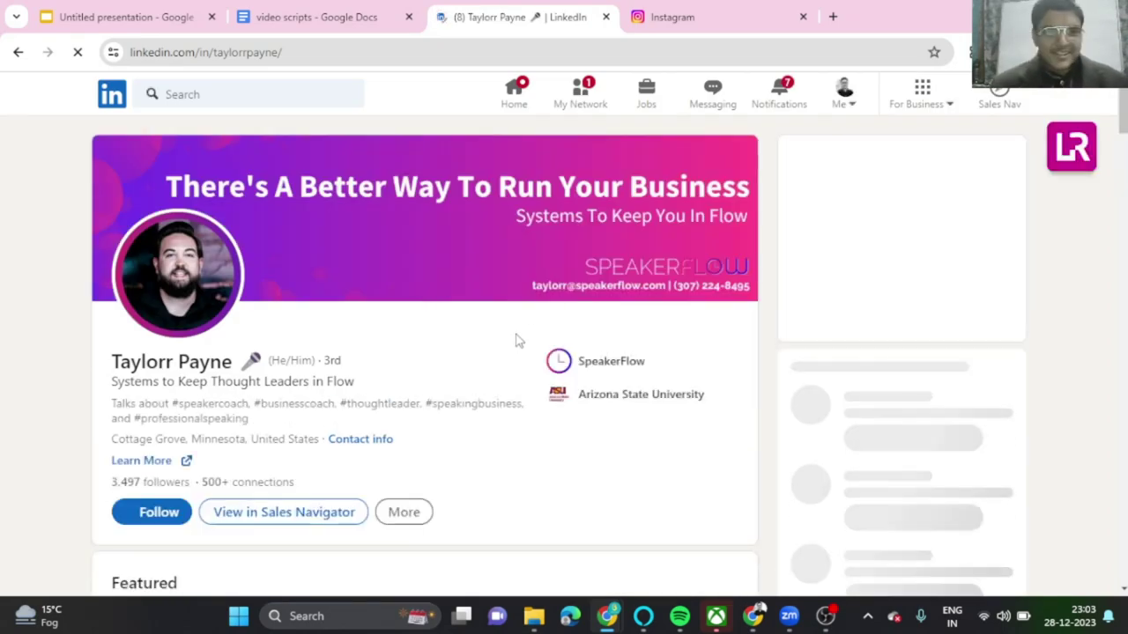
scroll(504, 326, down, 5)
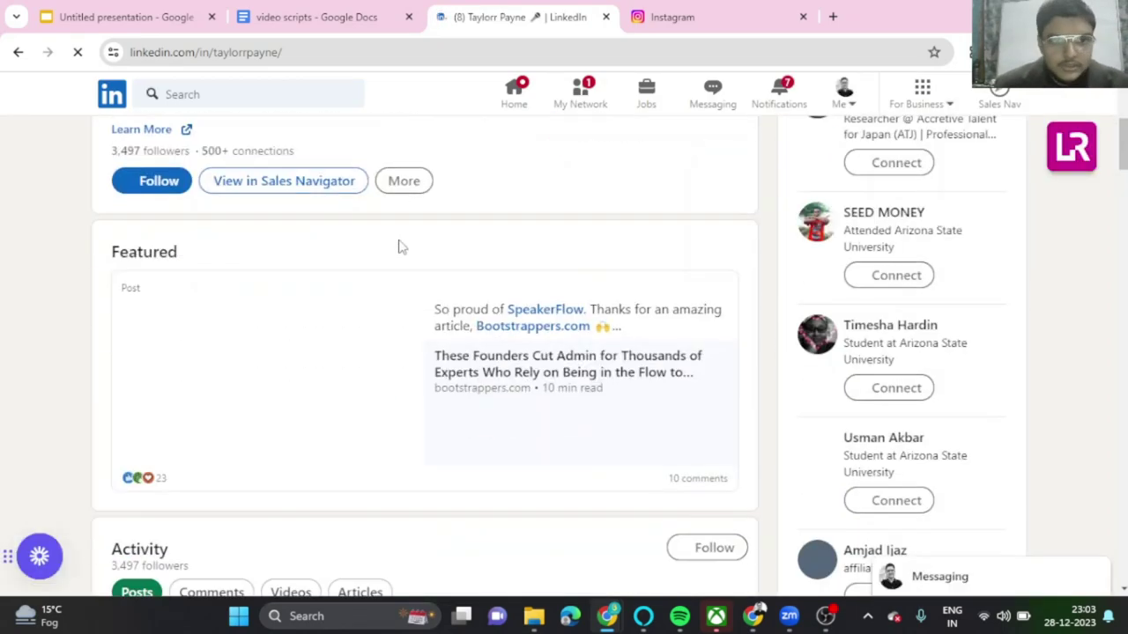
scroll(448, 346, up, 5)
scroll(449, 345, down, 3)
scroll(448, 345, down, 5)
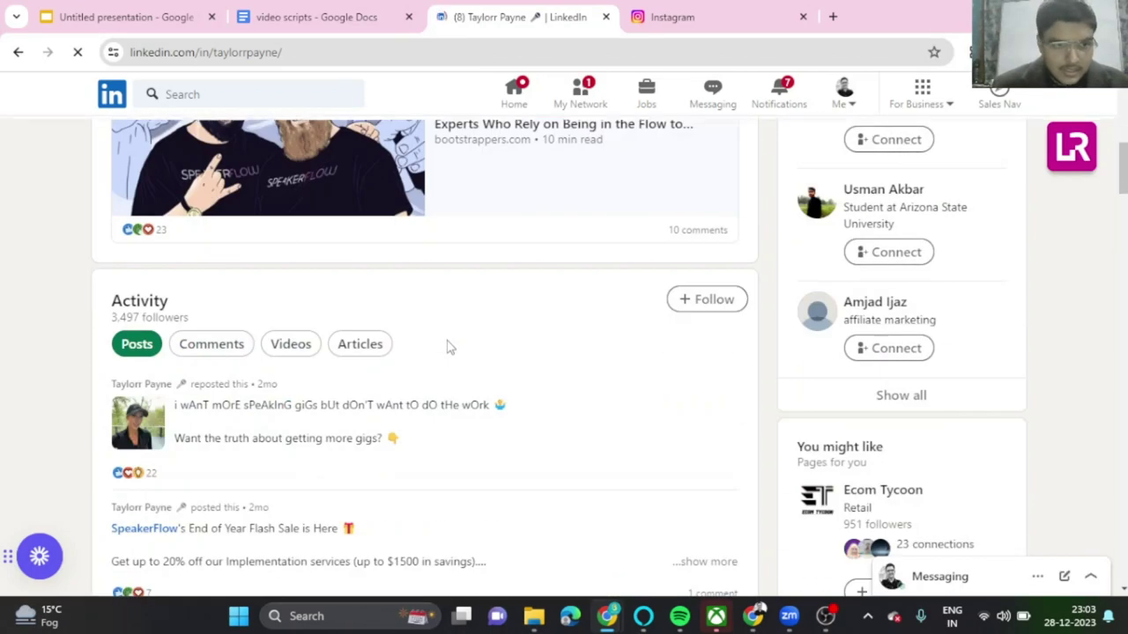
scroll(448, 345, down, 3)
scroll(457, 541, down, 2)
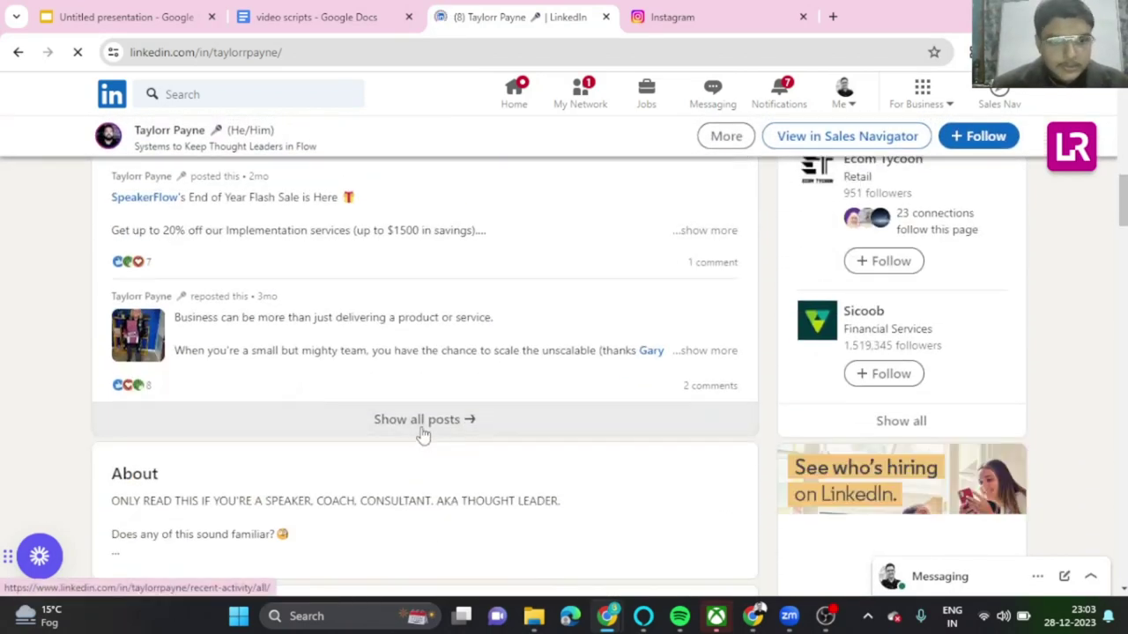
click(423, 420)
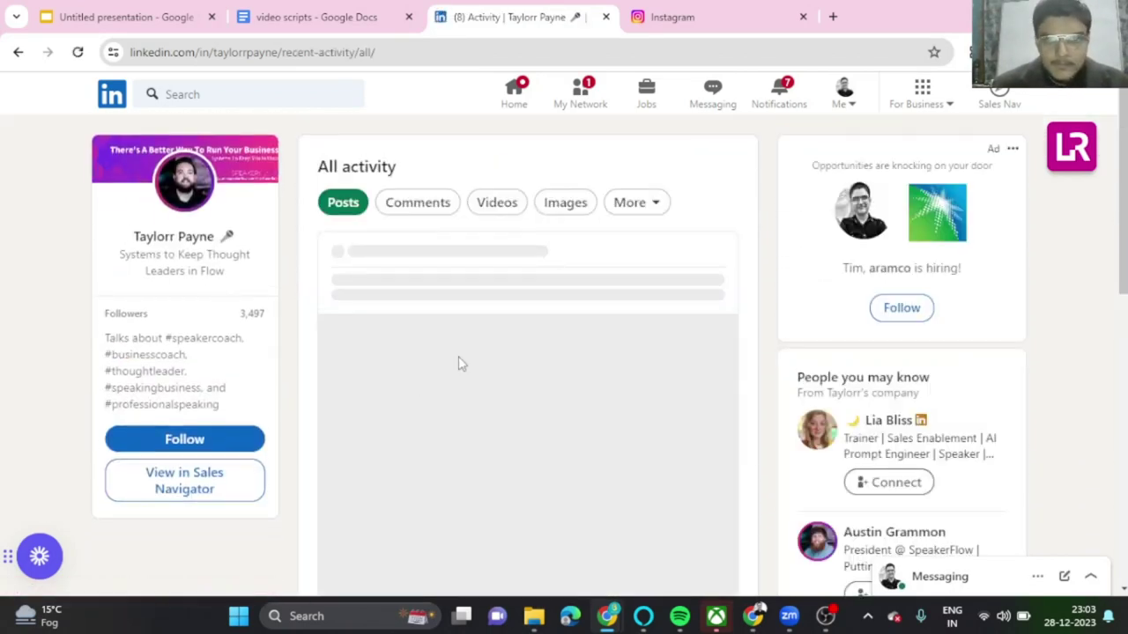
scroll(506, 345, down, 1)
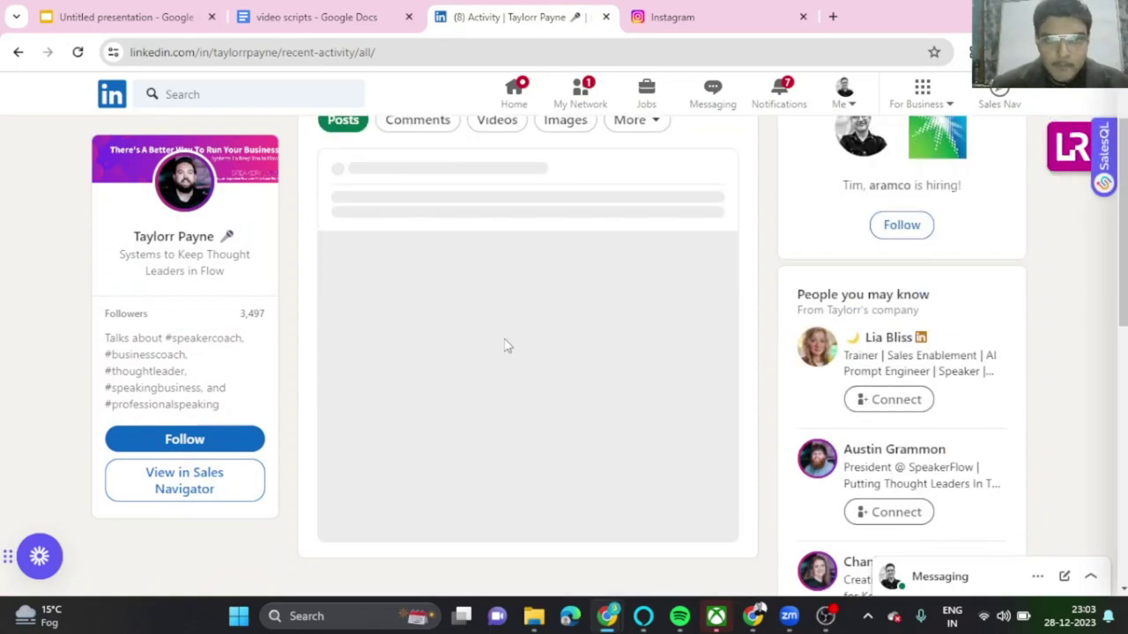
scroll(506, 345, down, 3)
scroll(507, 344, up, 3)
scroll(507, 345, down, 2)
scroll(506, 344, down, 5)
scroll(494, 344, up, 2)
scroll(387, 345, down, 2)
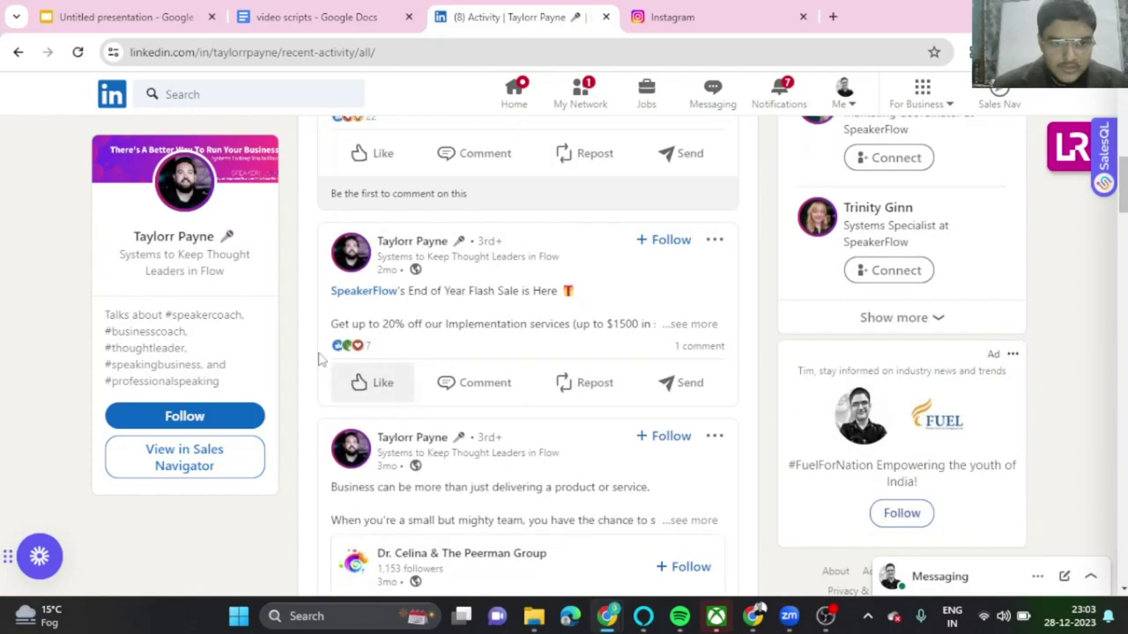
scroll(348, 344, down, 3)
scroll(370, 352, up, 3)
scroll(388, 370, down, 3)
scroll(392, 381, up, 1)
scroll(392, 381, down, 4)
scroll(392, 381, down, 4)
scroll(387, 380, down, 5)
scroll(387, 380, down, 2)
scroll(388, 381, down, 4)
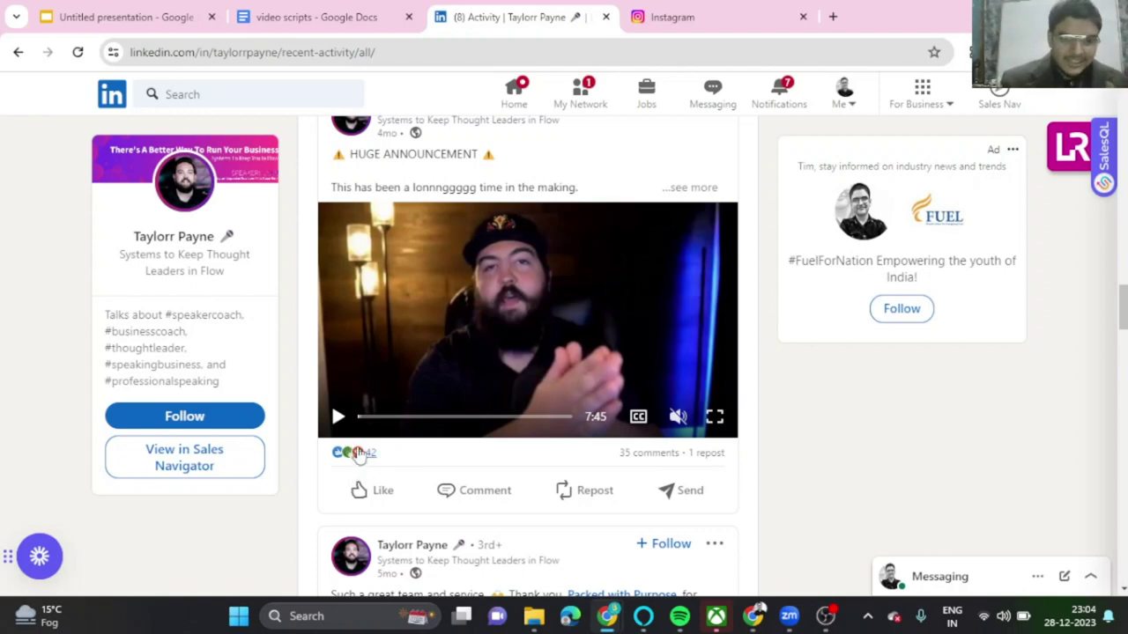
- Open the reactions list for the HUGE ANNOUNCEMENT video post
click(362, 453)
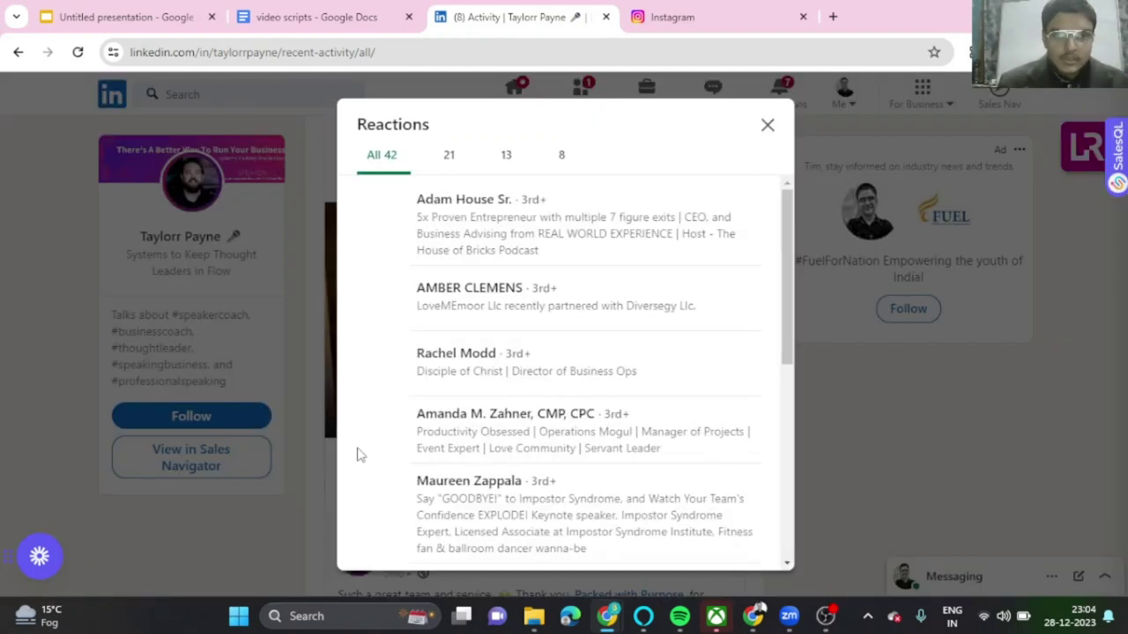
click(947, 451)
click(356, 455)
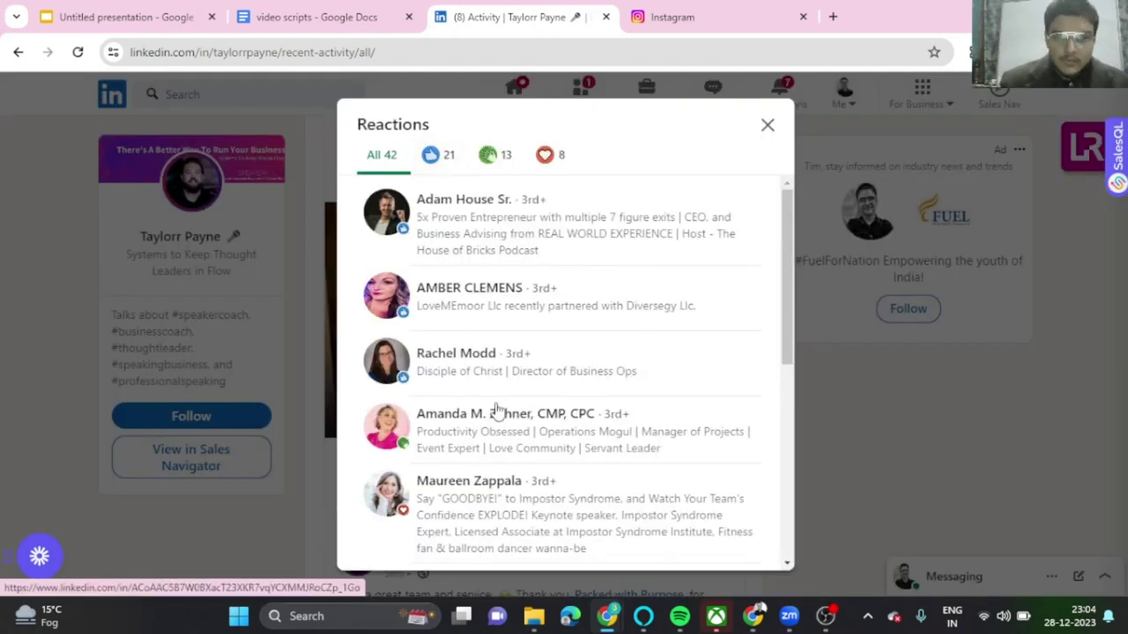
scroll(550, 299, down, 1)
scroll(550, 293, down, 5)
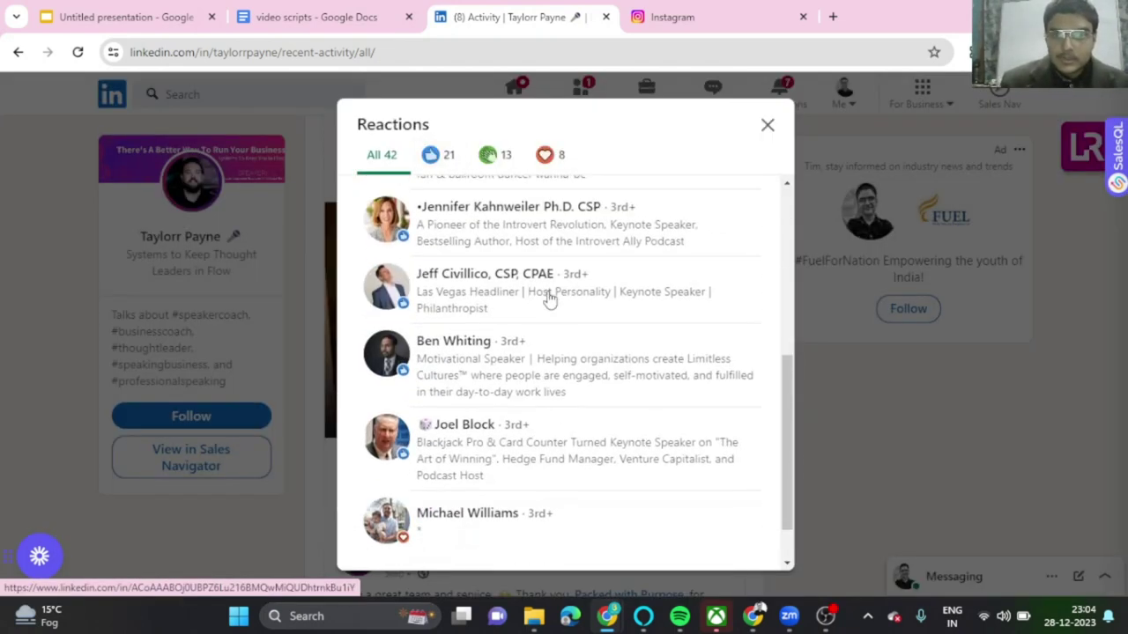
scroll(549, 293, down, 2)
scroll(549, 292, up, 10)
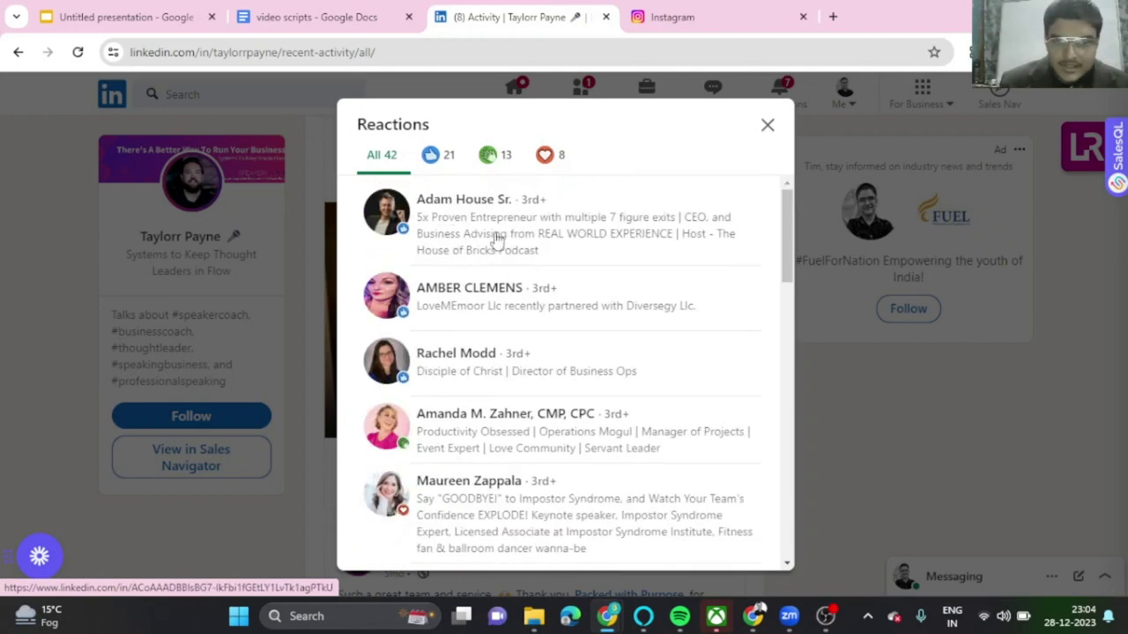
scroll(528, 300, down, 1)
scroll(538, 353, down, 1)
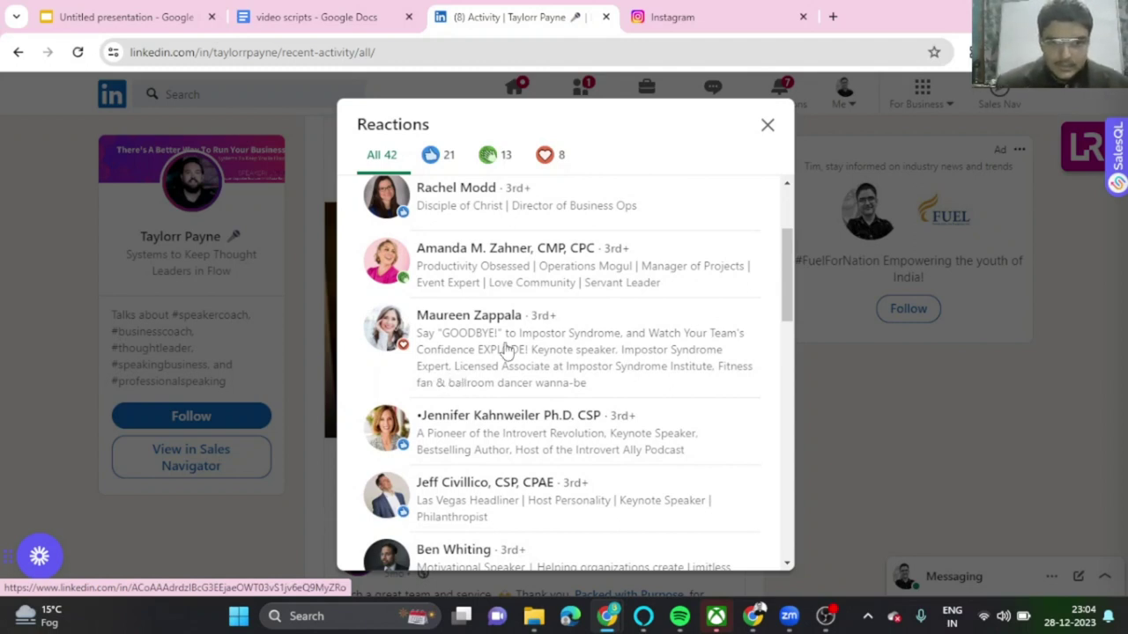
scroll(507, 348, down, 1)
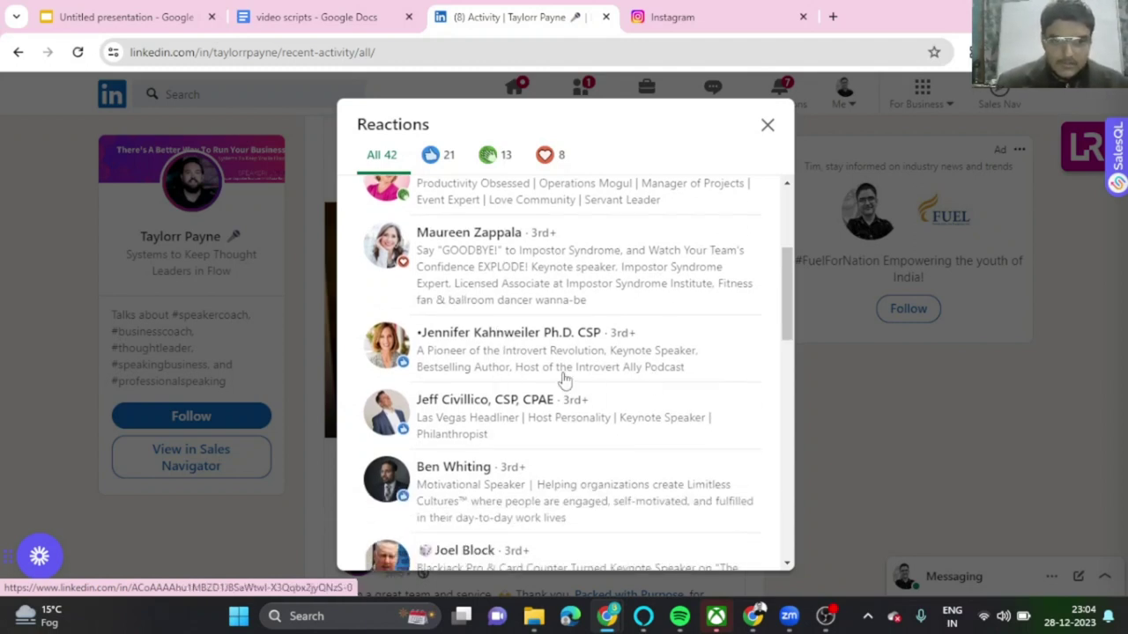
scroll(563, 377, down, 1)
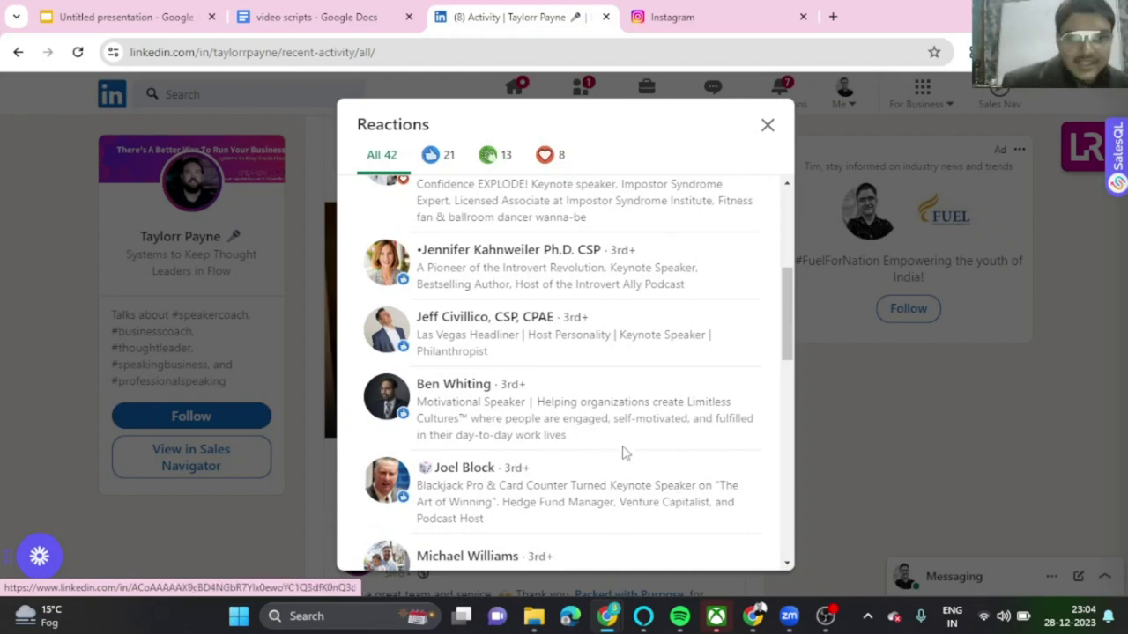
scroll(626, 471, up, 1)
scroll(618, 456, up, 3)
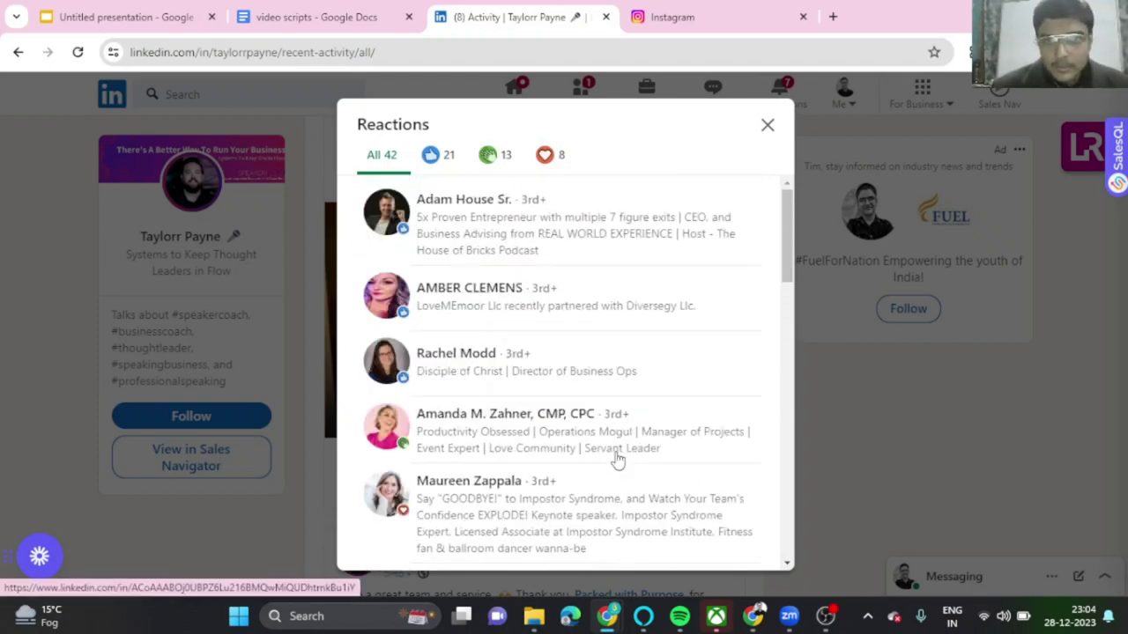
right_click(494, 205)
click(573, 211)
right_click(460, 291)
click(573, 305)
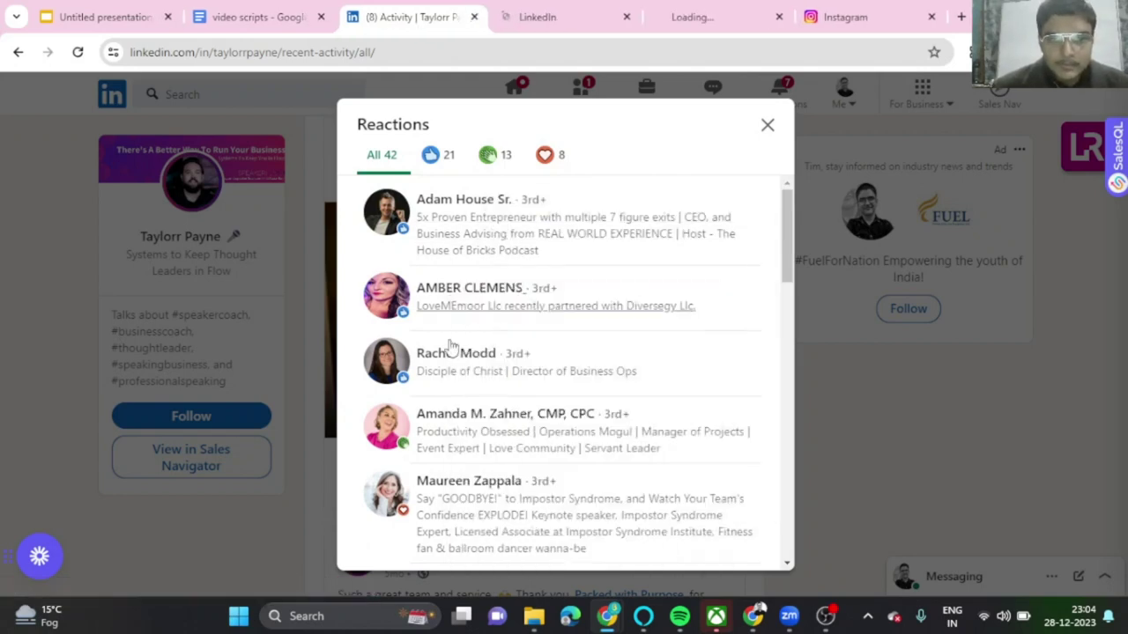
right_click(450, 344)
click(564, 46)
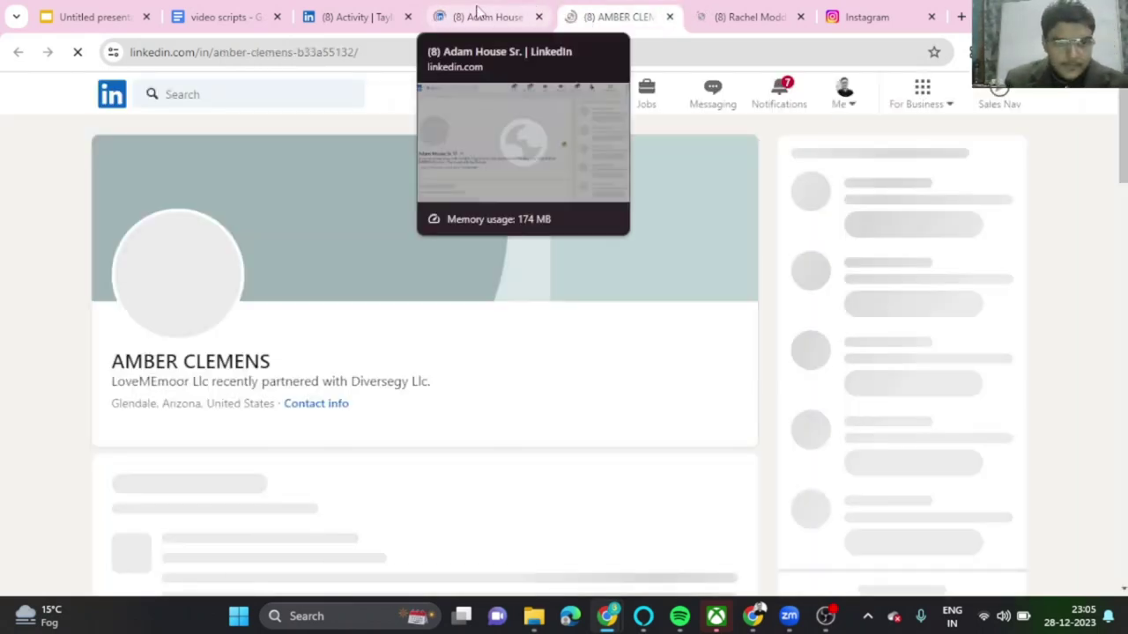
scroll(147, 520, down, 2)
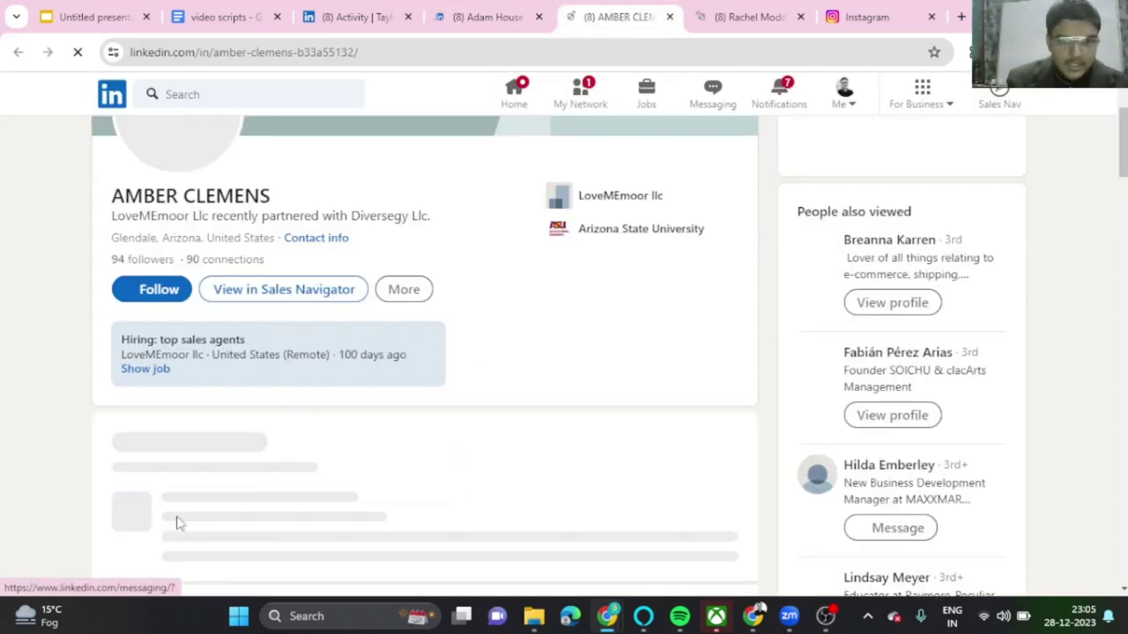
scroll(268, 418, up, 2)
scroll(396, 317, down, 2)
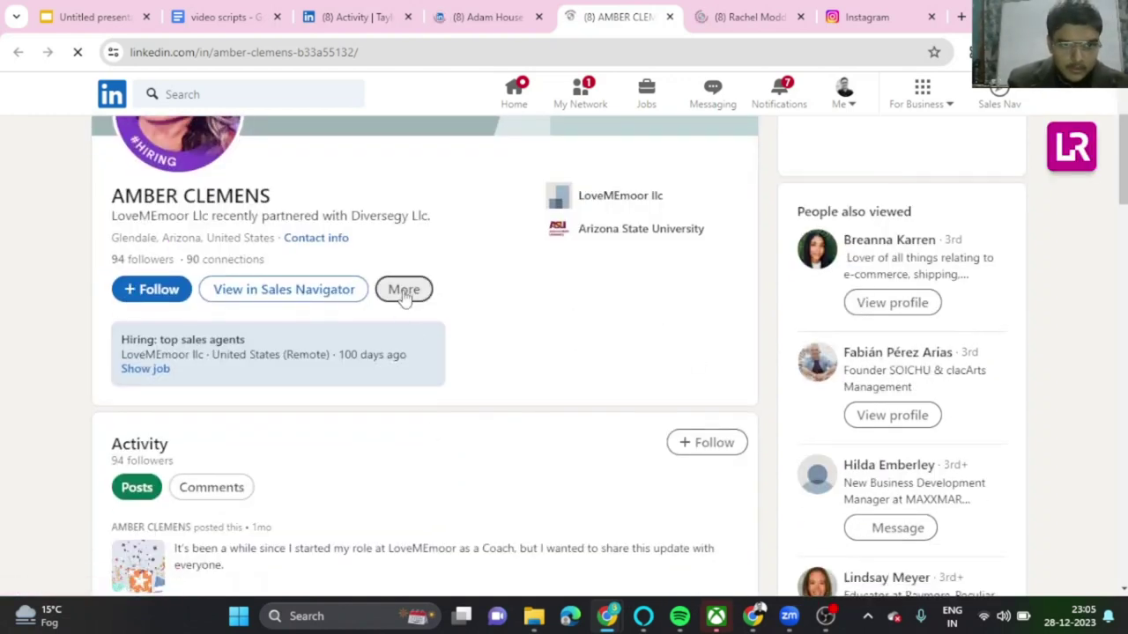
click(405, 291)
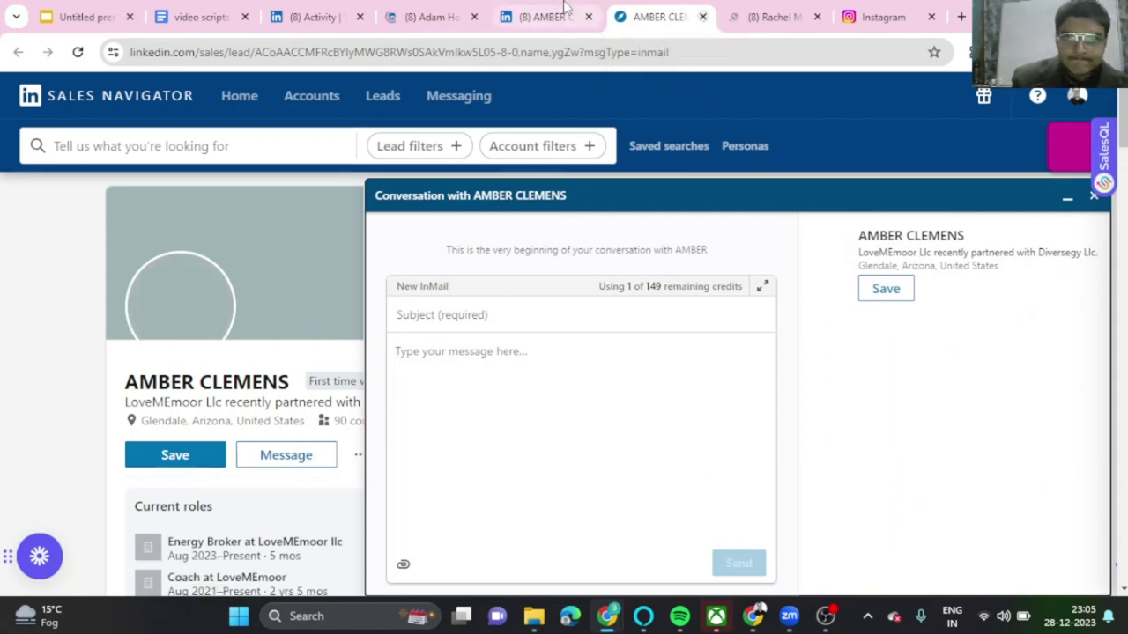
click(703, 16)
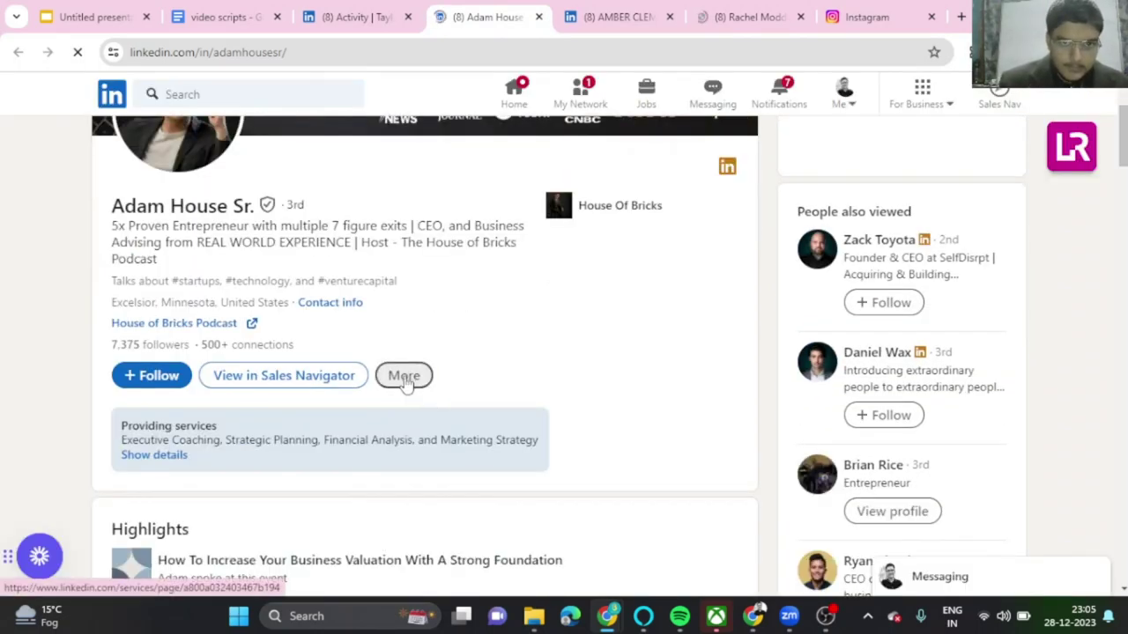
click(417, 385)
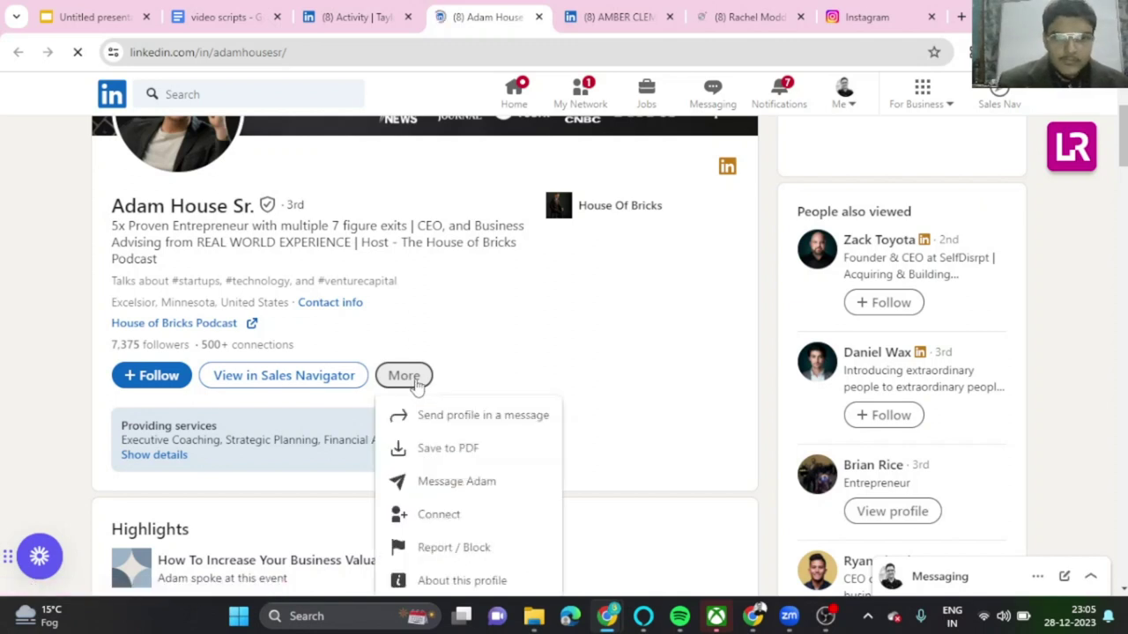
click(464, 487)
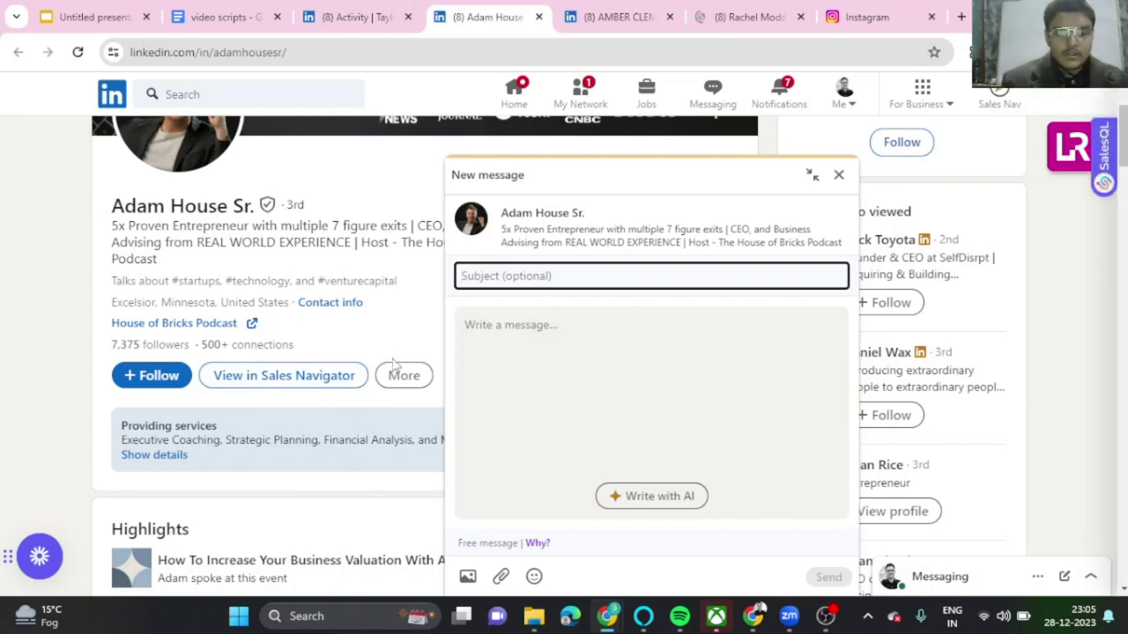
text(buy my stuuff)
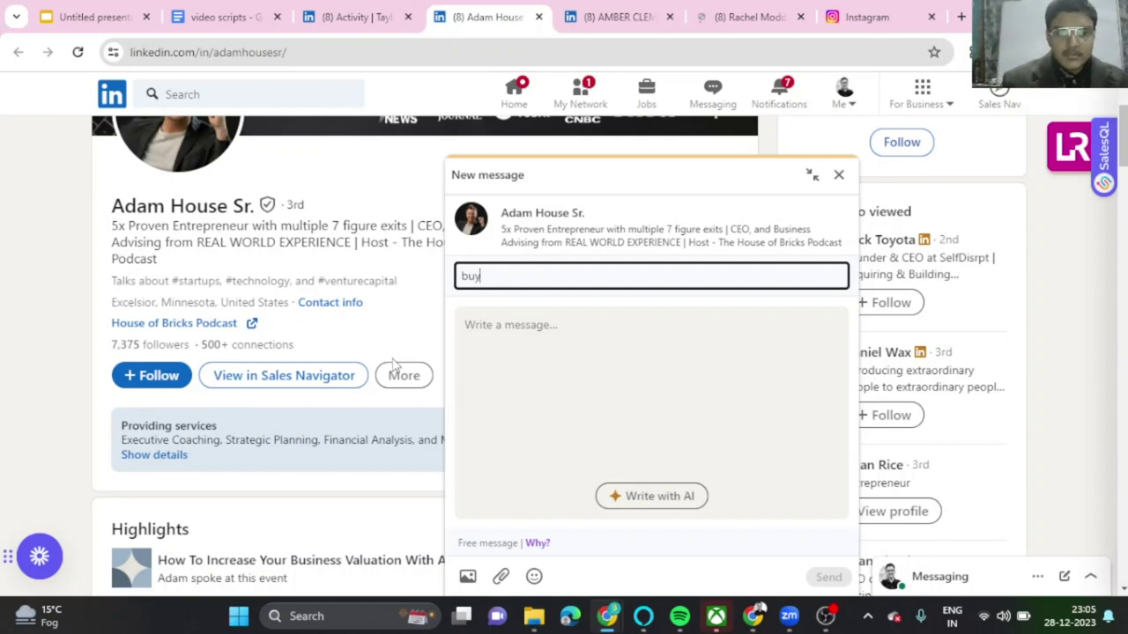
click(466, 354)
text(sdfgasdg)
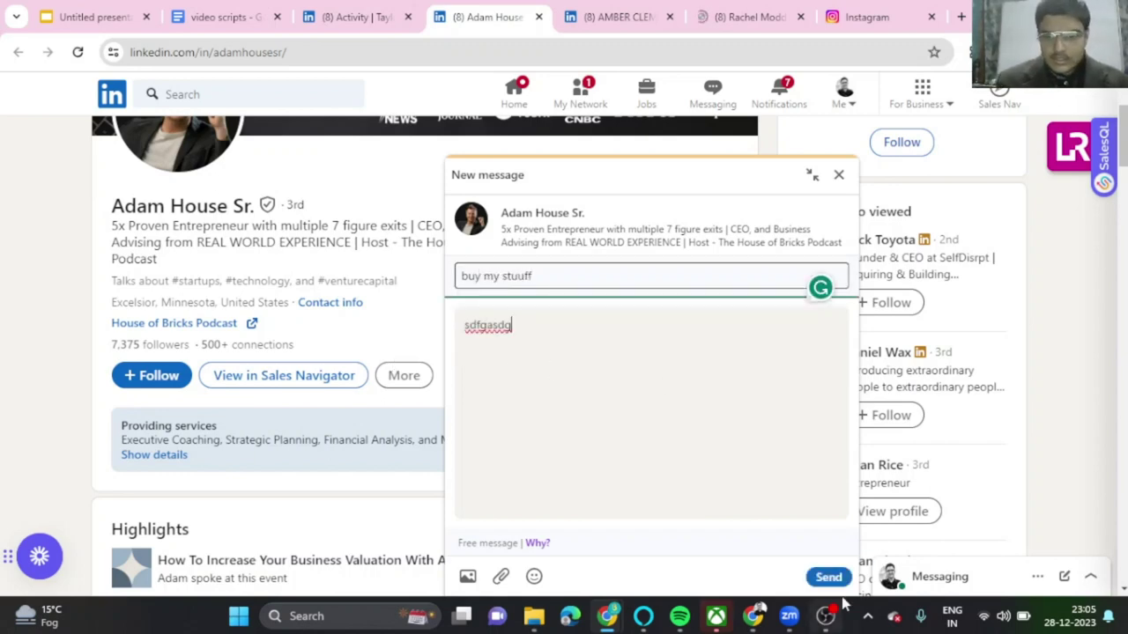
click(839, 174)
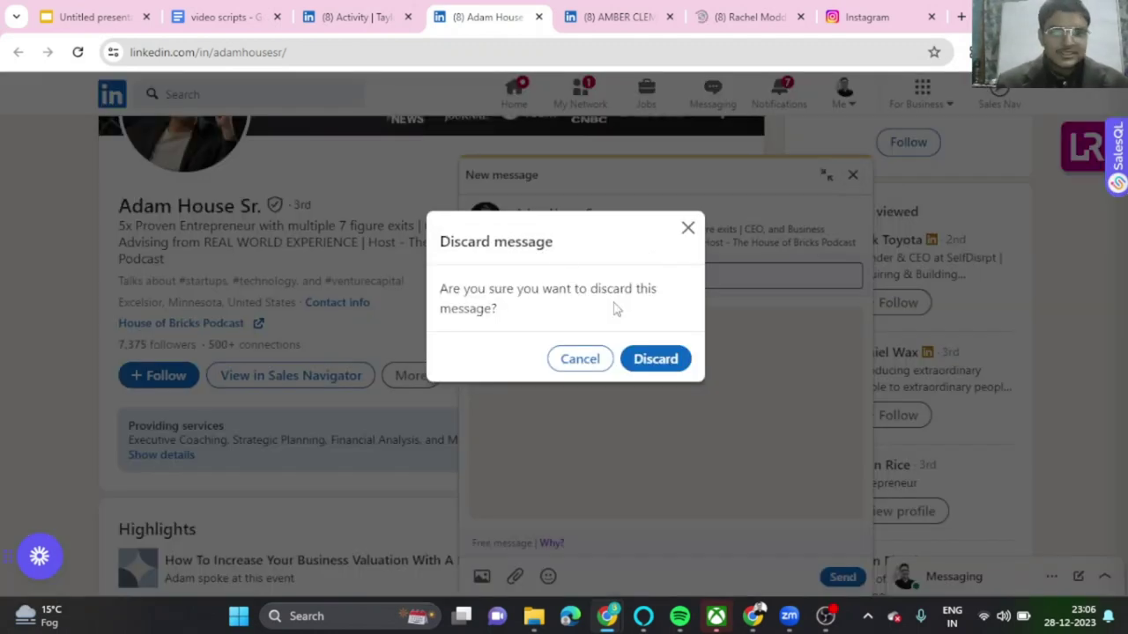
click(655, 359)
scroll(616, 296, down, 1)
click(607, 16)
scroll(352, 264, down, 3)
scroll(352, 264, up, 3)
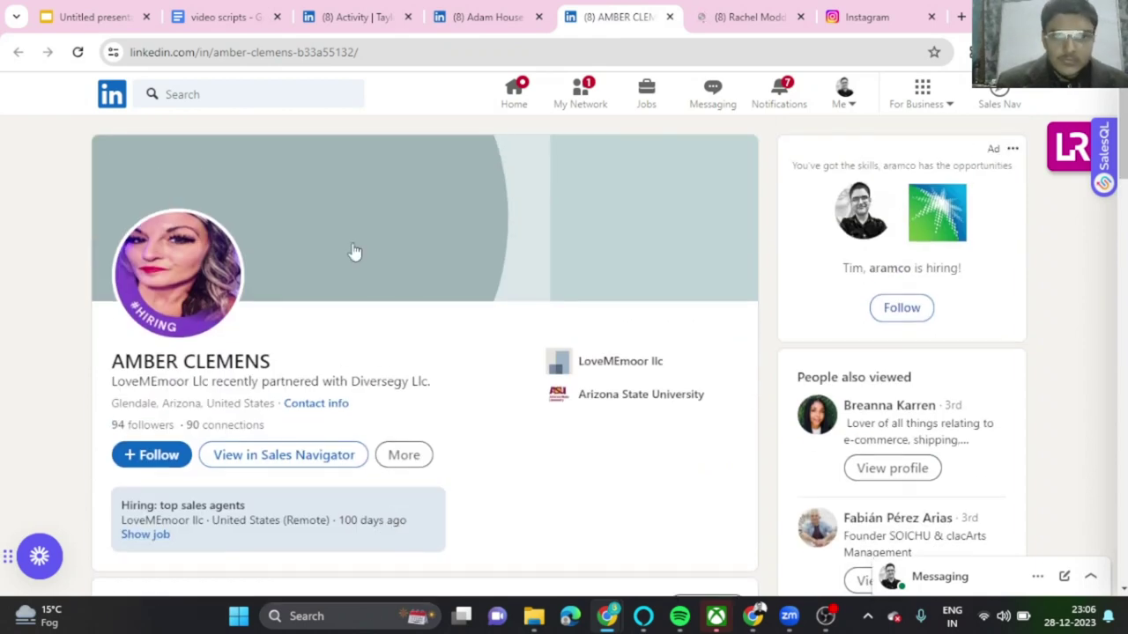
click(489, 16)
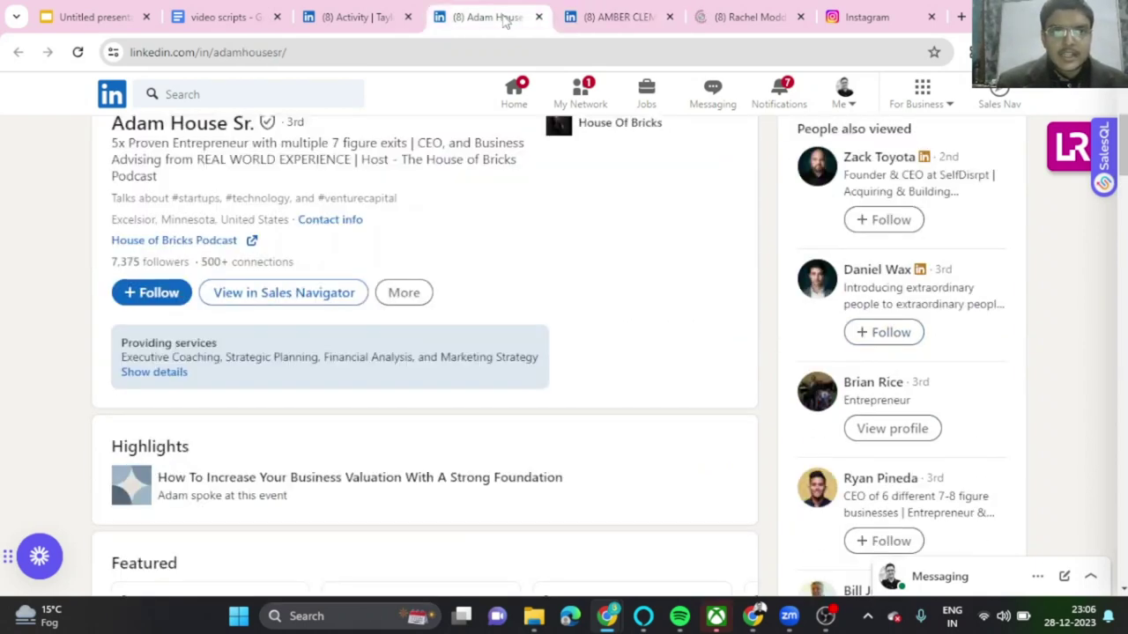
click(352, 17)
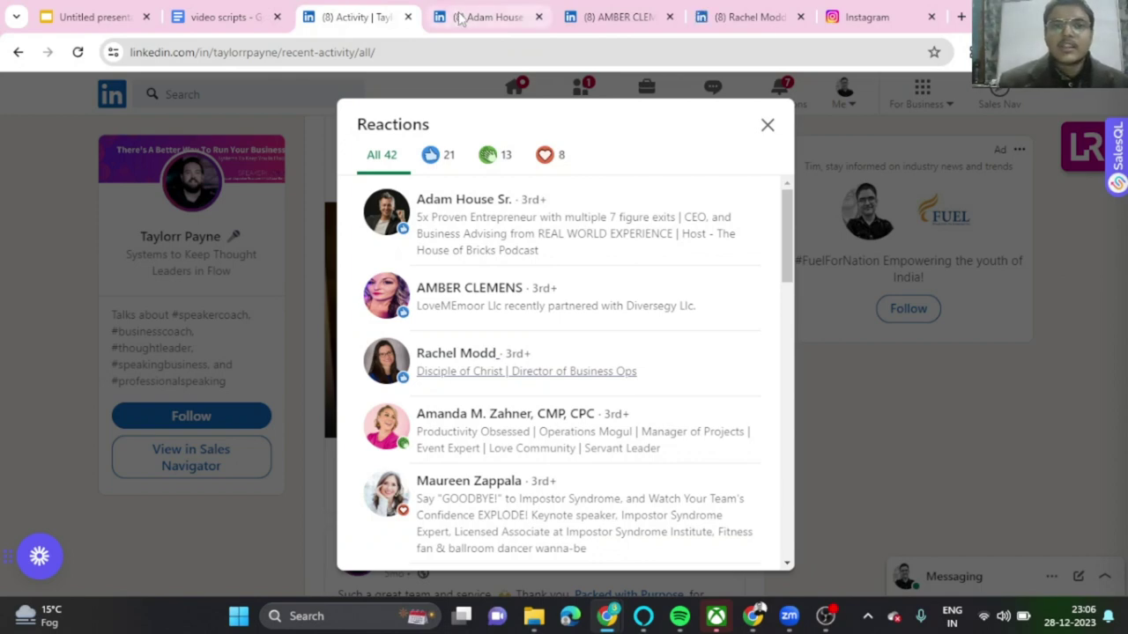
click(489, 16)
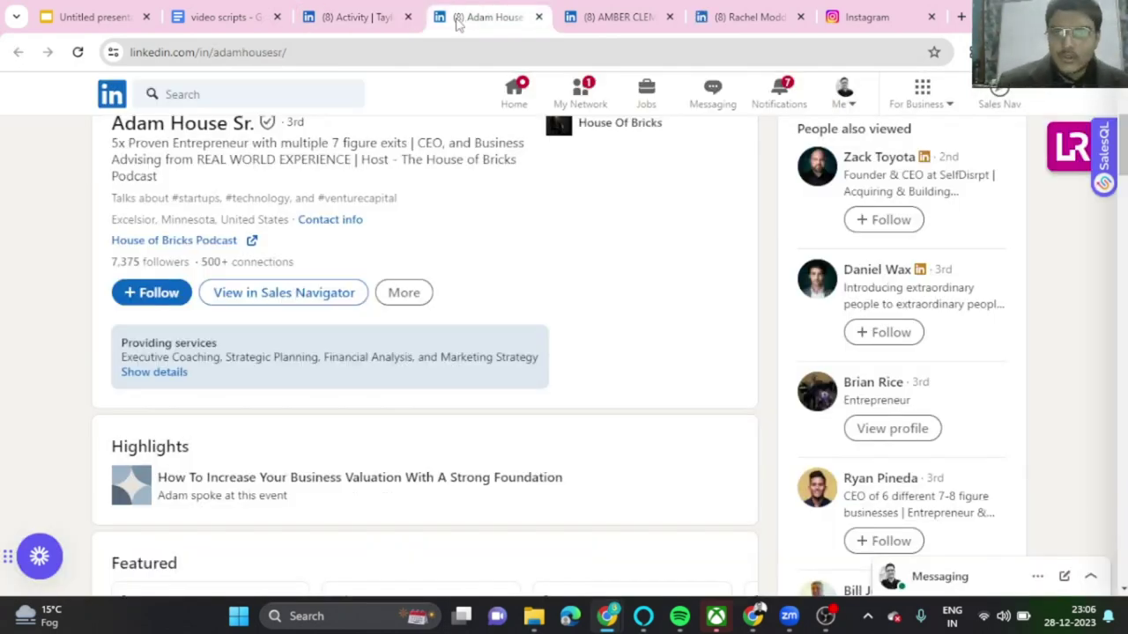
scroll(548, 264, up, 3)
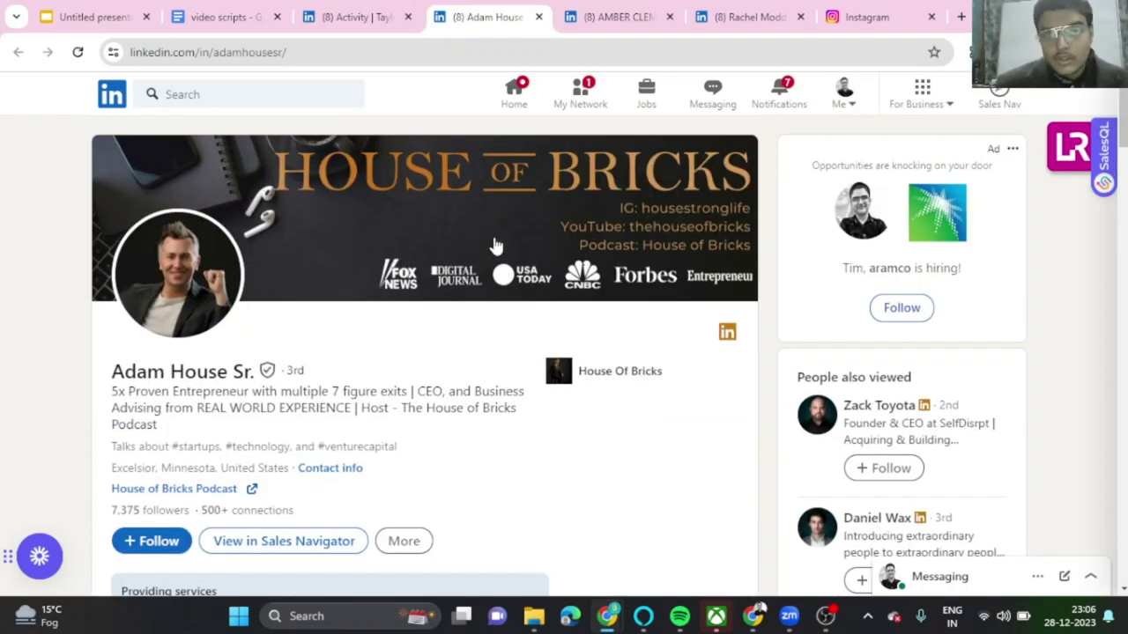
scroll(496, 244, down, 1)
scroll(440, 370, down, 1)
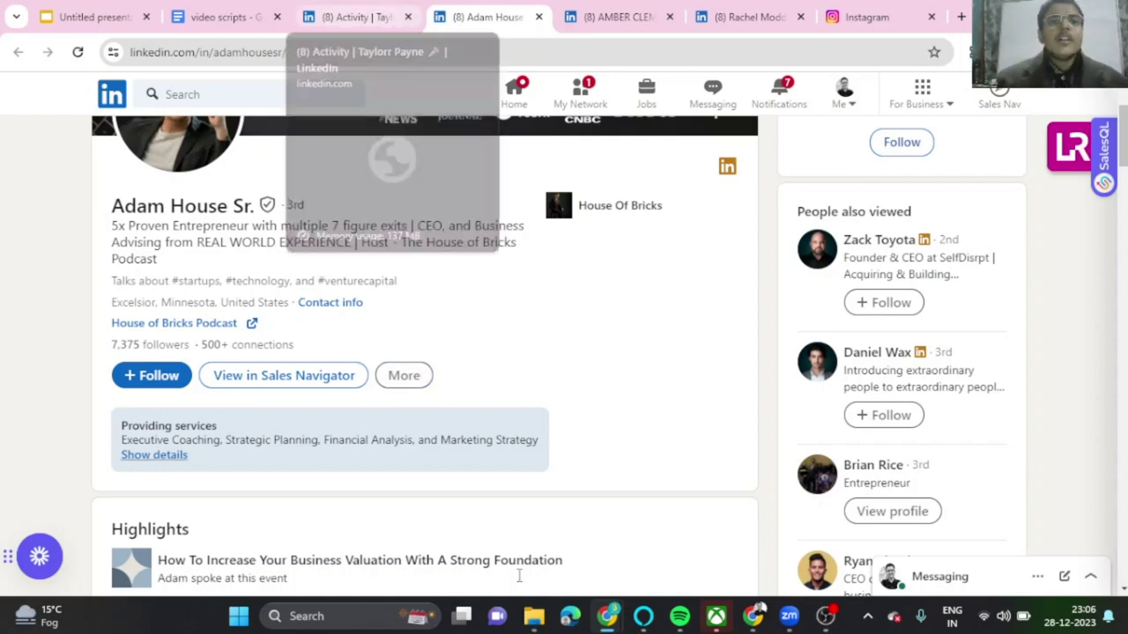
scroll(410, 238, up, 2)
scroll(482, 424, down, 1)
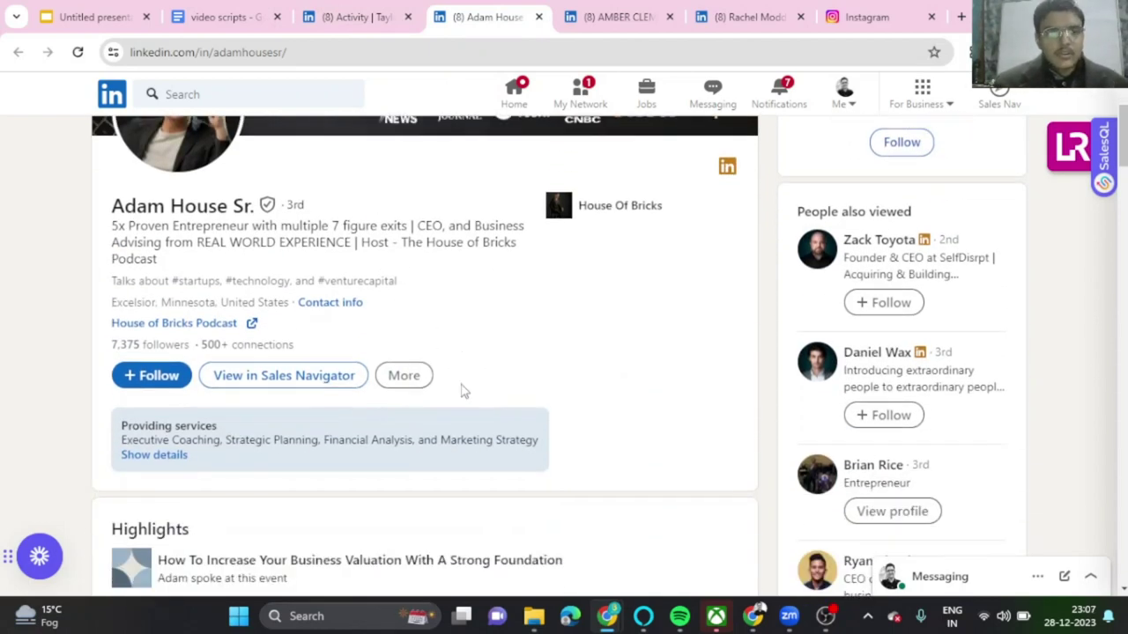
scroll(483, 424, up, 2)
click(356, 17)
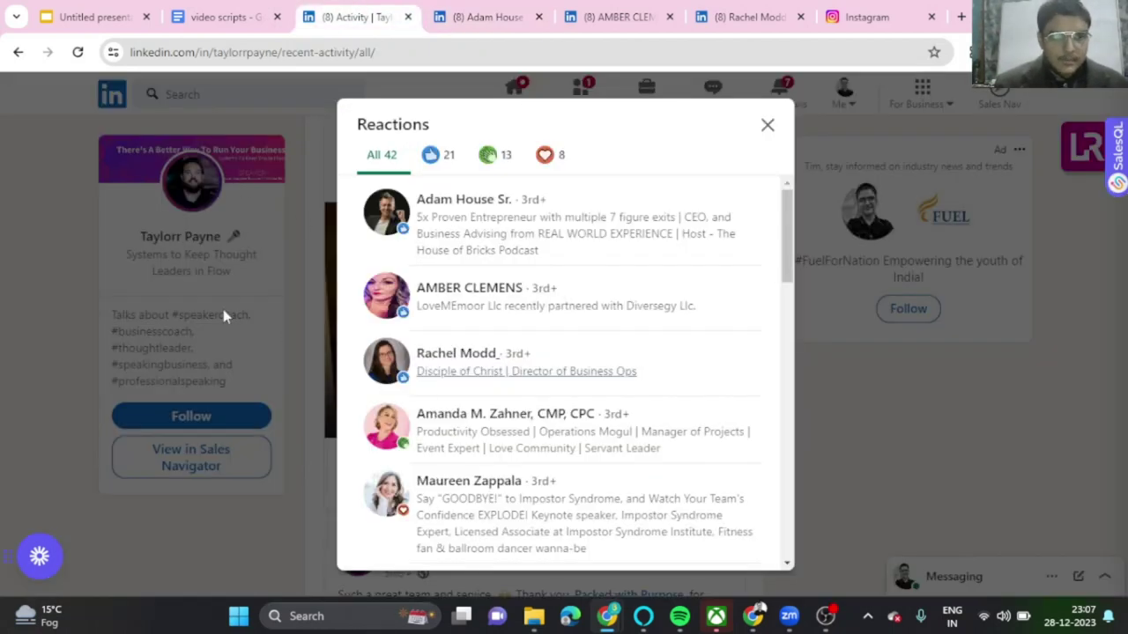
click(489, 17)
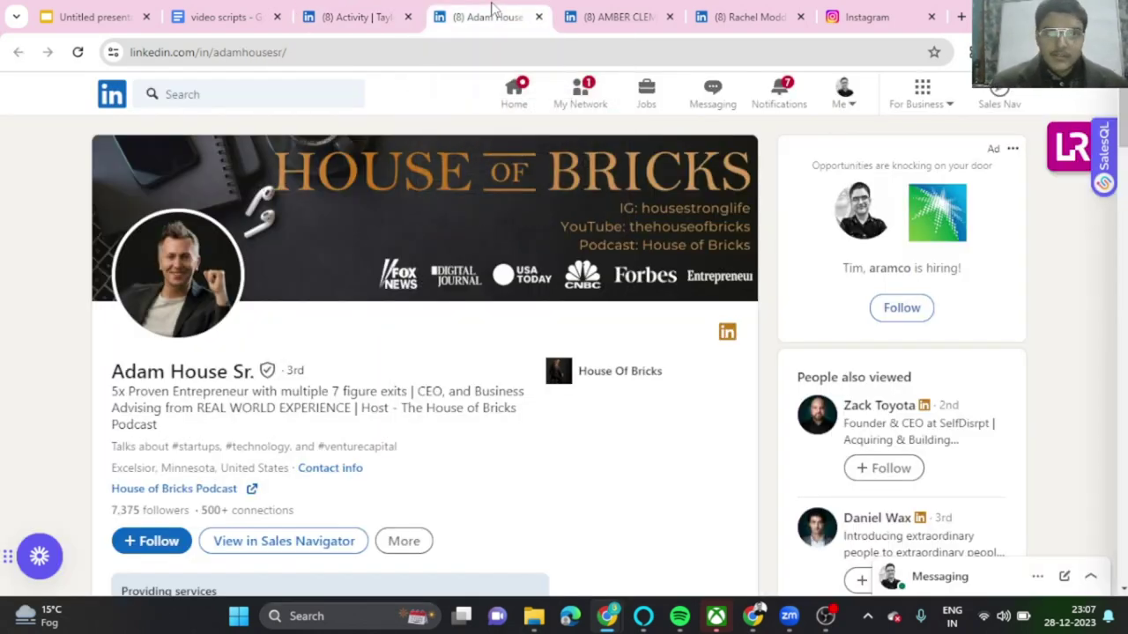
click(608, 17)
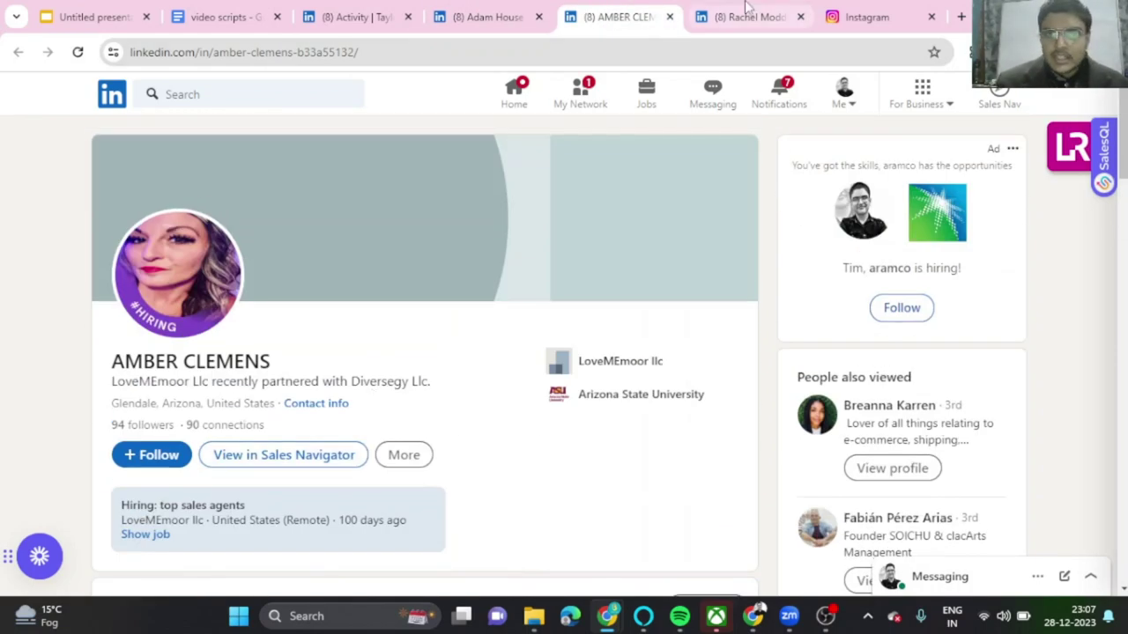
click(749, 17)
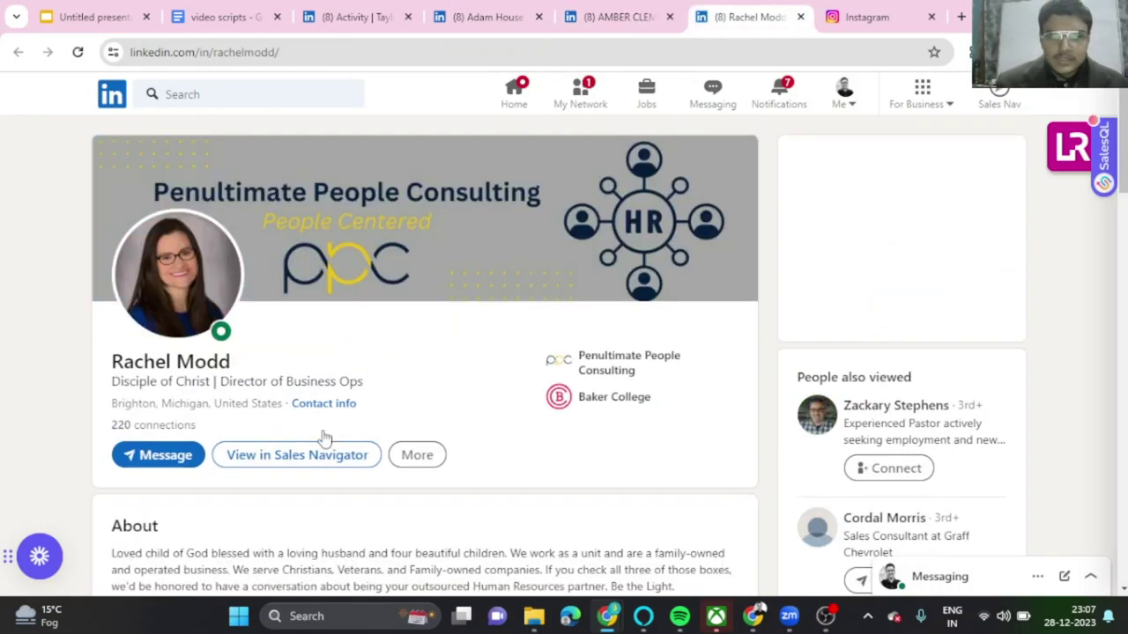
scroll(382, 194, down, 2)
scroll(382, 194, down, 8)
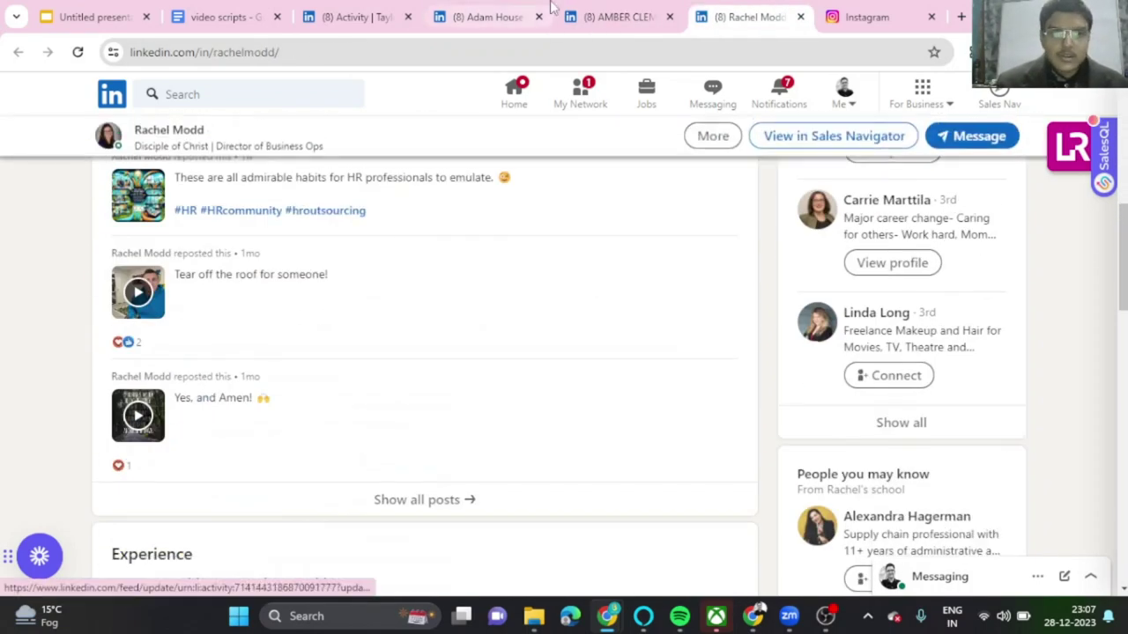
click(669, 17)
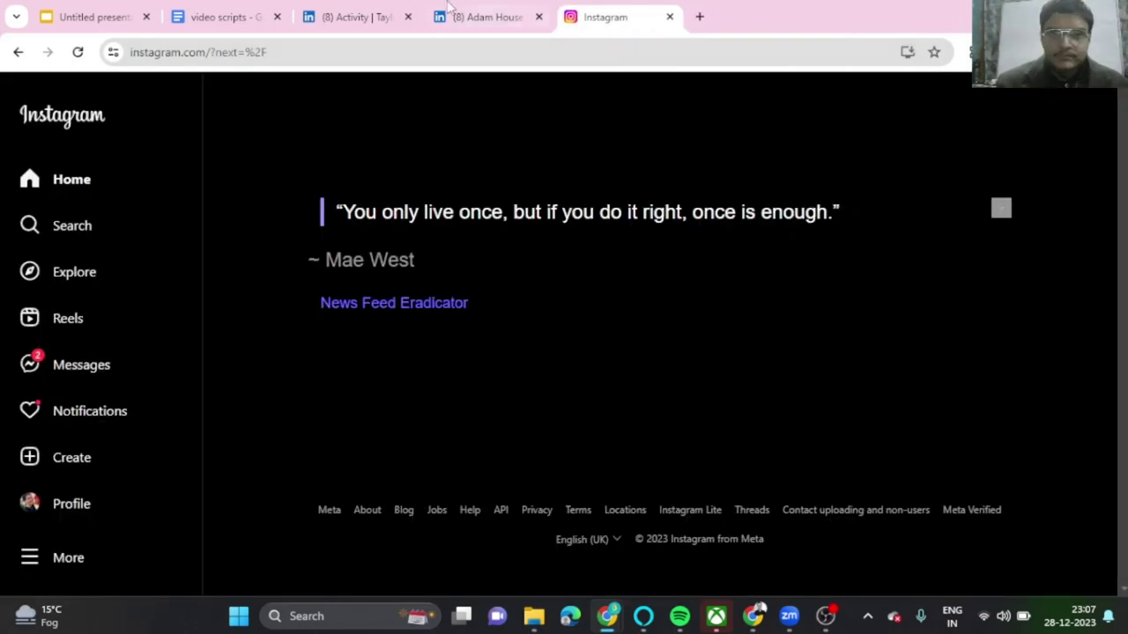
click(480, 17)
click(353, 17)
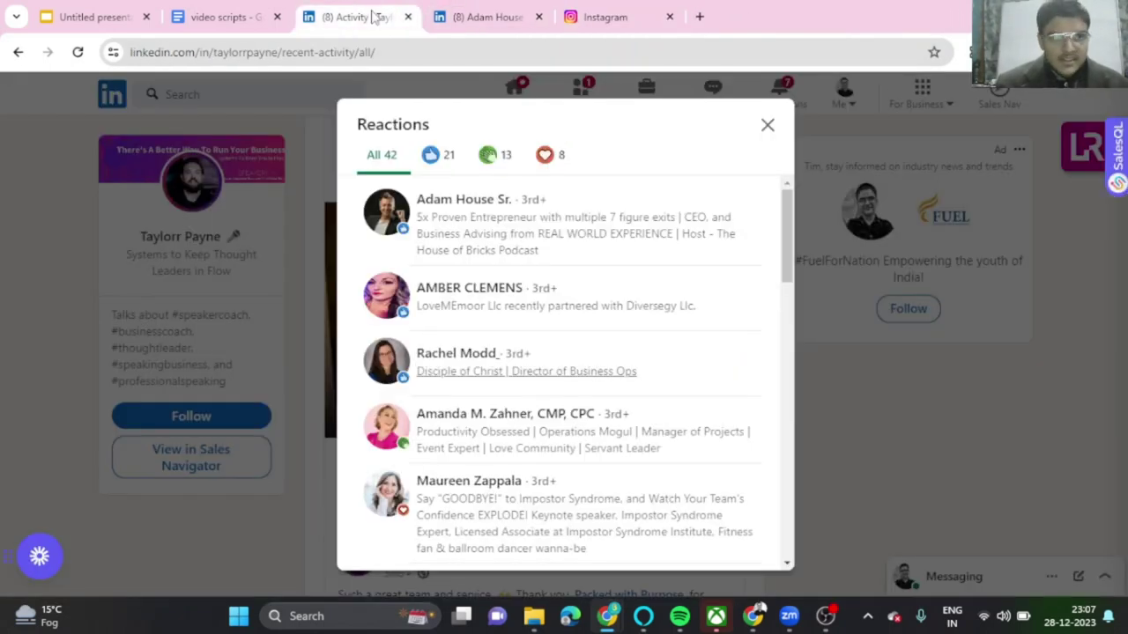
click(608, 17)
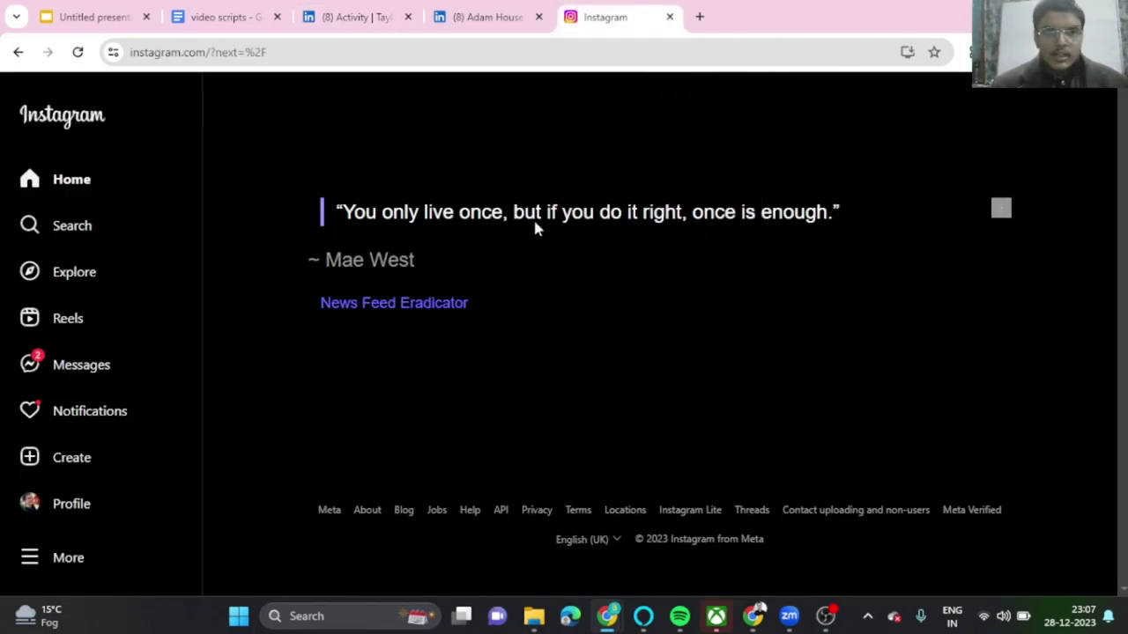
click(92, 236)
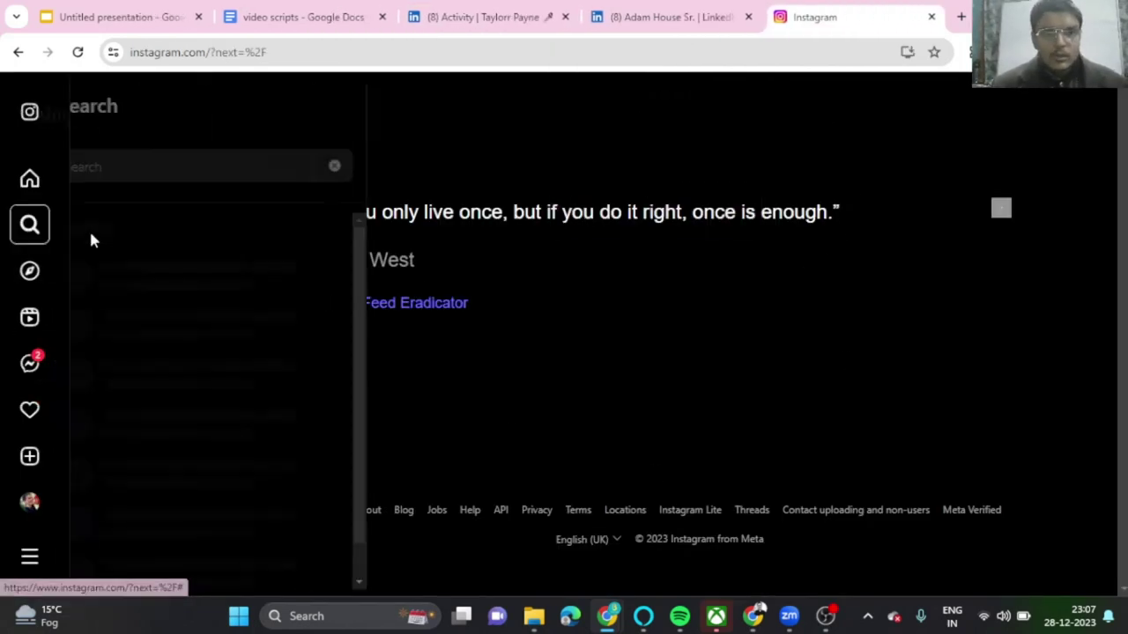
click(160, 276)
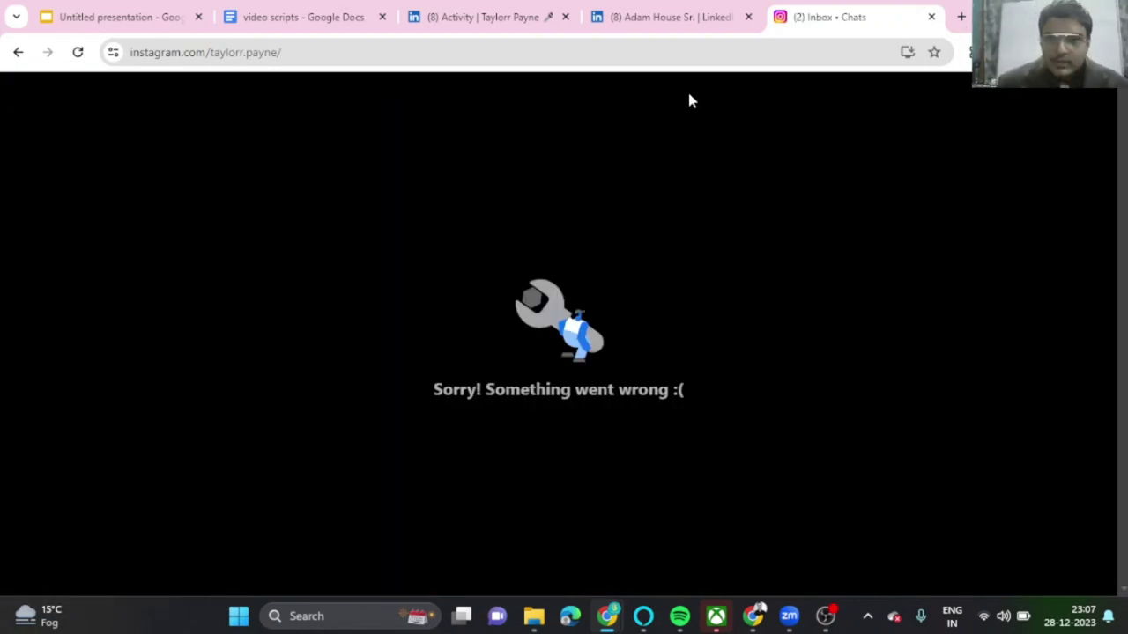
click(77, 52)
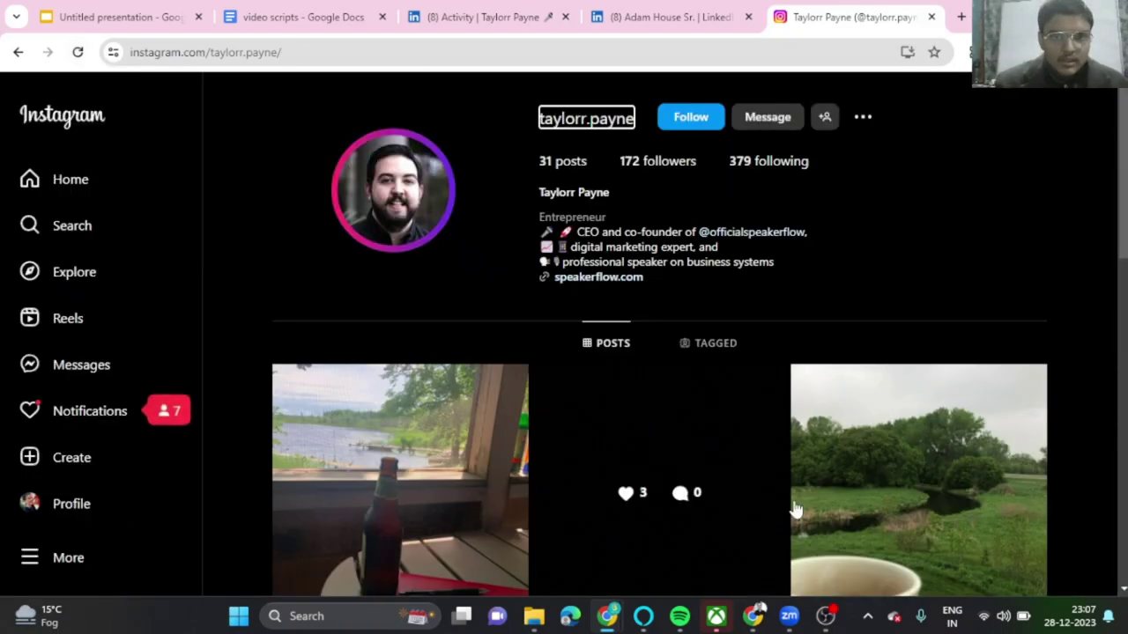
scroll(678, 278, down, 1)
scroll(678, 277, up, 1)
scroll(517, 268, down, 1)
scroll(697, 281, up, 1)
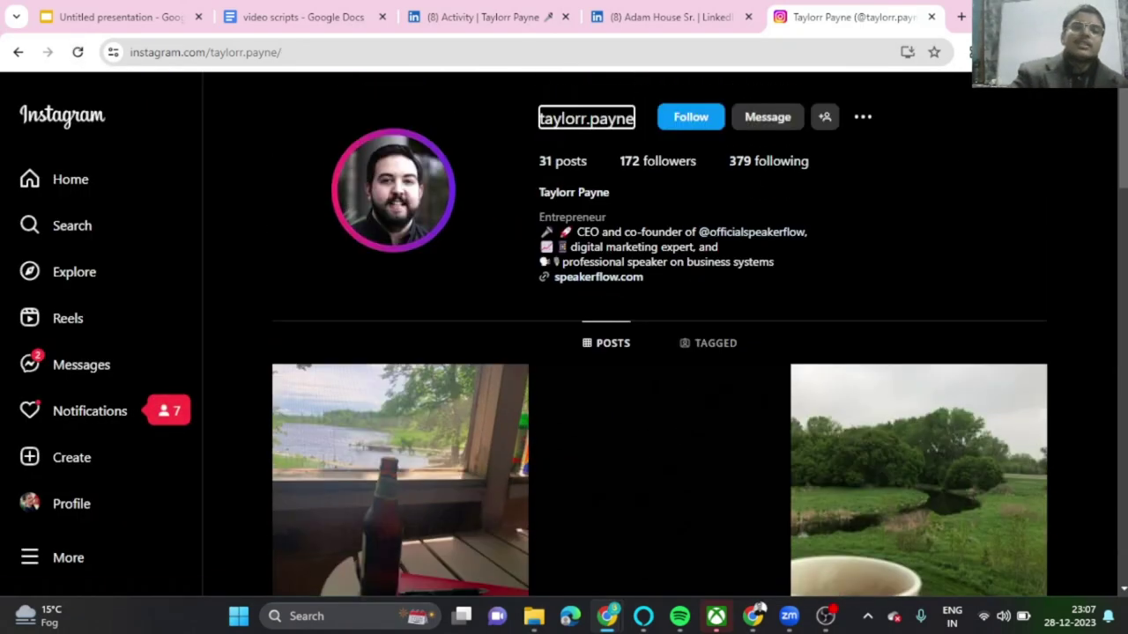
click(734, 191)
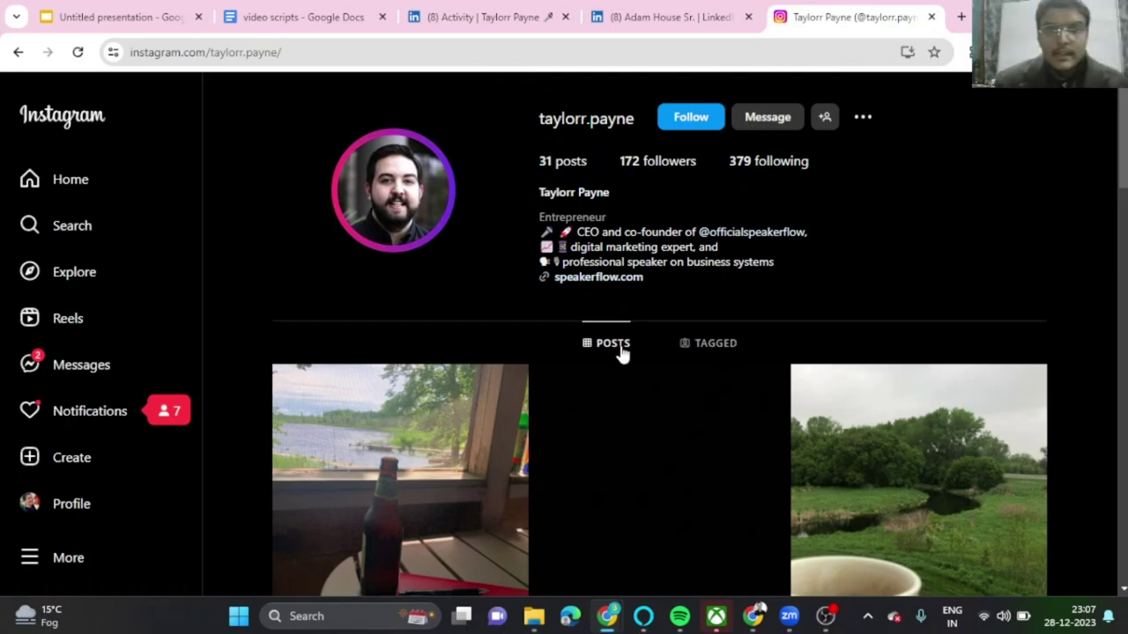
scroll(621, 351, down, 2)
scroll(608, 365, down, 3)
scroll(589, 394, down, 2)
scroll(696, 388, down, 2)
scroll(696, 388, up, 3)
scroll(695, 392, up, 3)
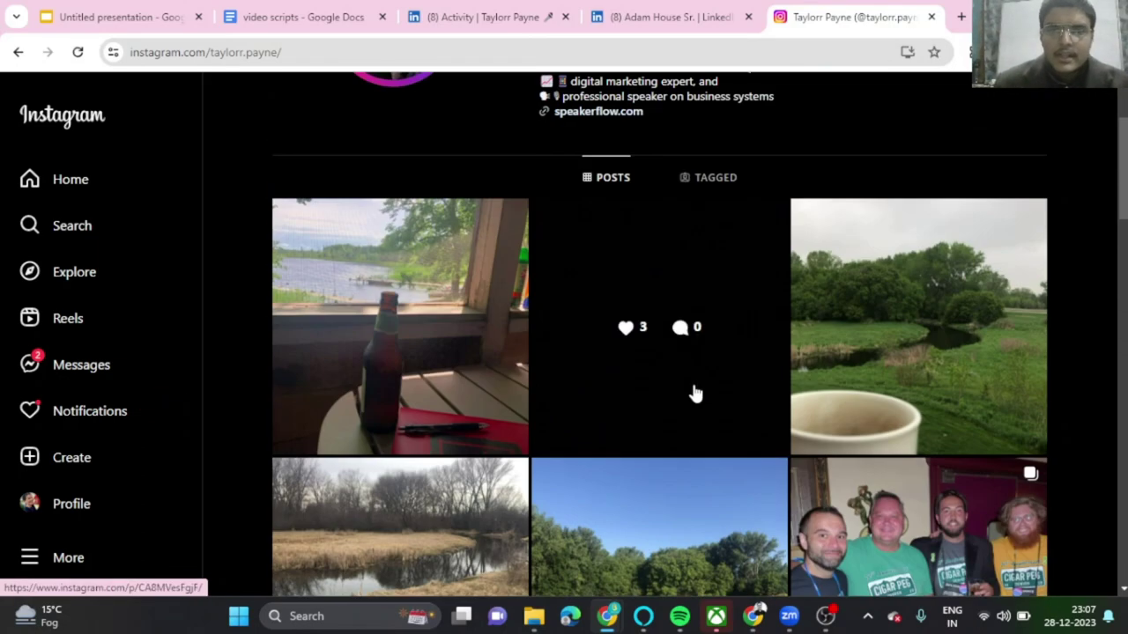
scroll(695, 392, up, 3)
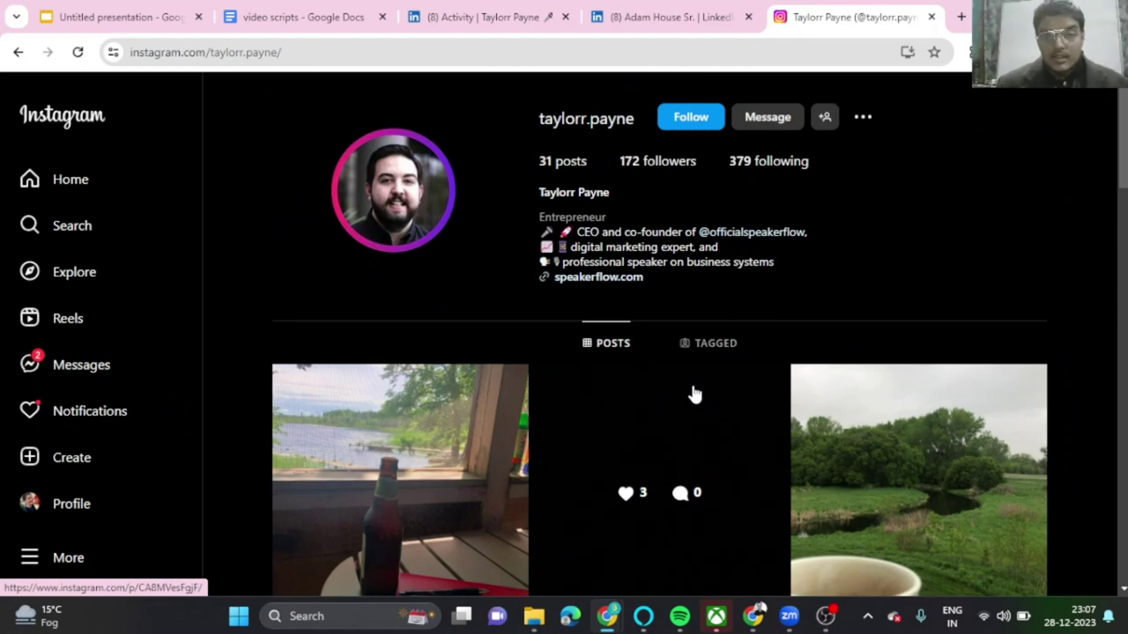
click(657, 161)
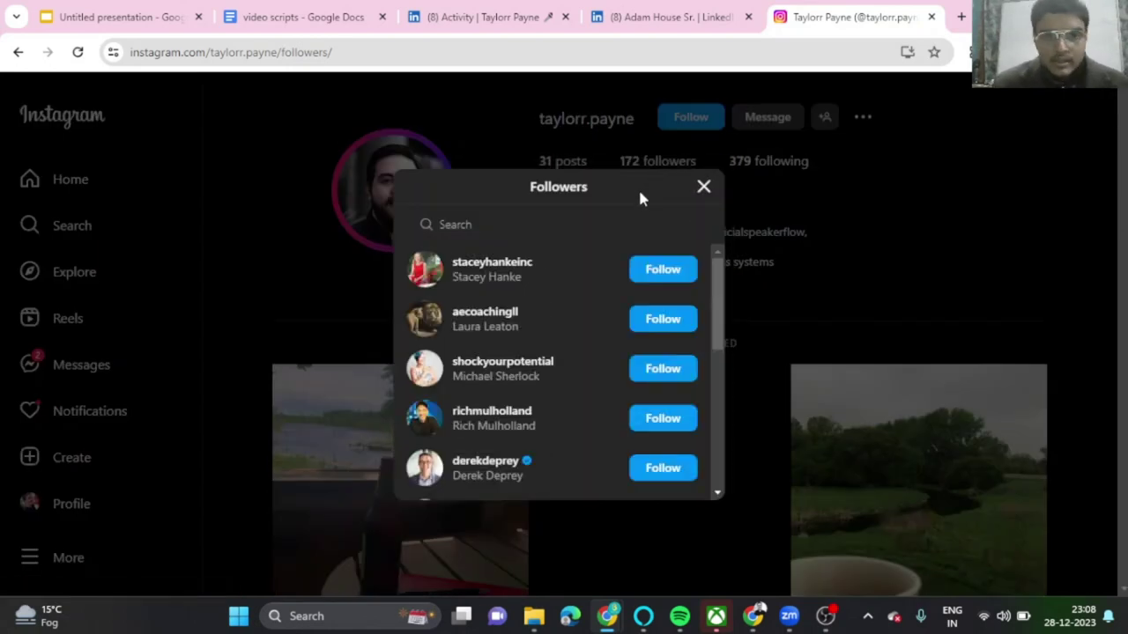
scroll(519, 391, down, 3)
scroll(521, 390, down, 3)
scroll(521, 391, down, 3)
scroll(519, 389, up, 3)
scroll(521, 390, down, 3)
scroll(550, 436, up, 3)
scroll(539, 438, up, 5)
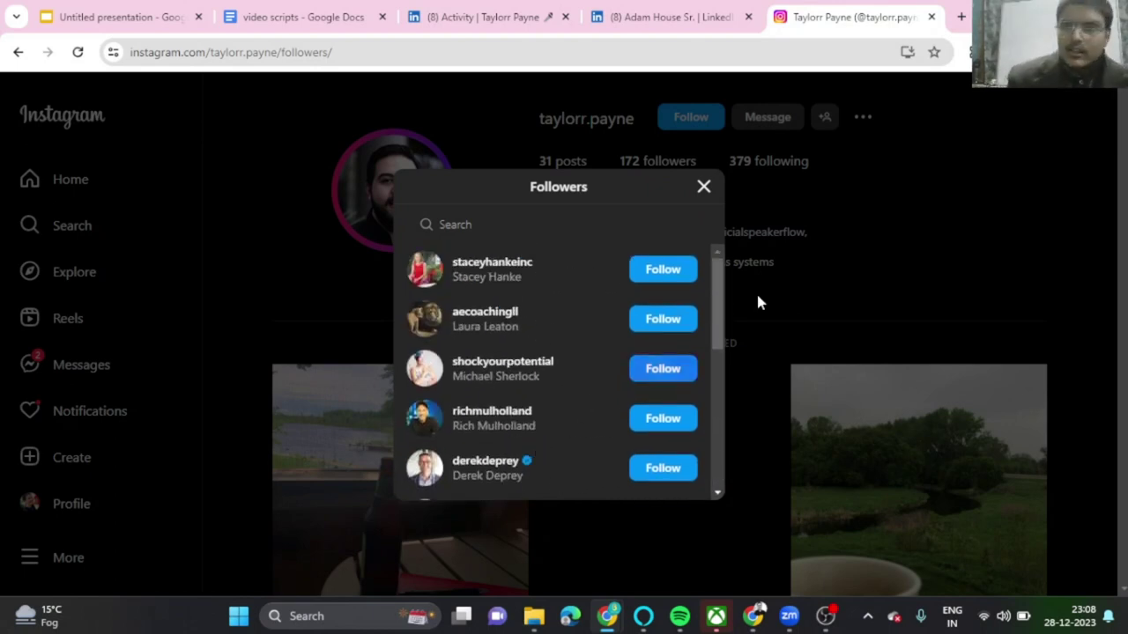
click(901, 311)
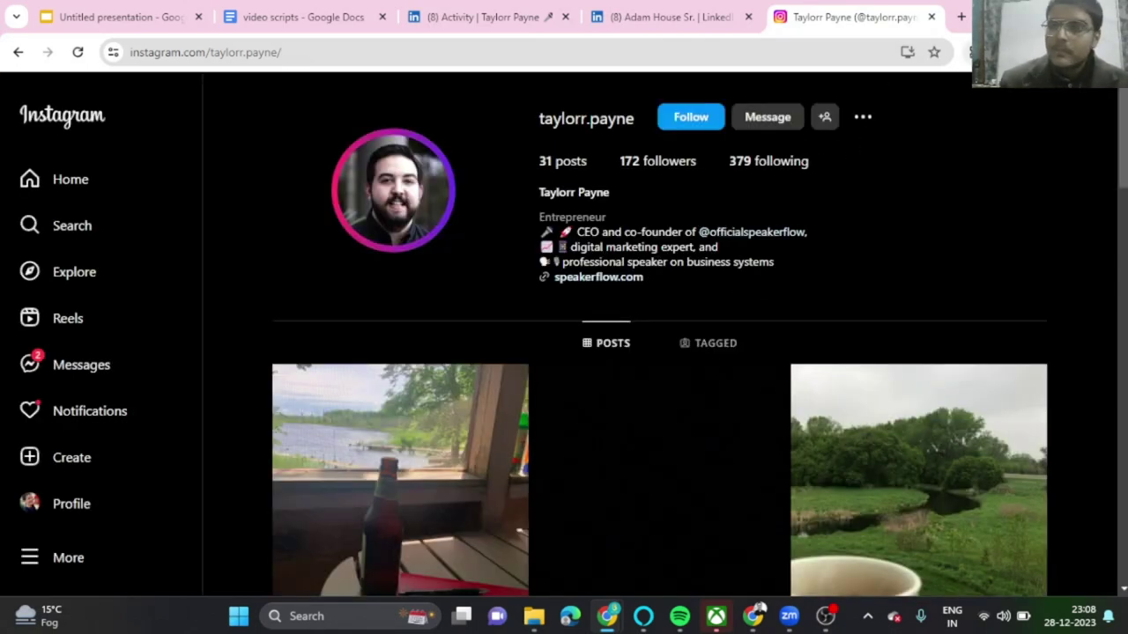
click(965, 52)
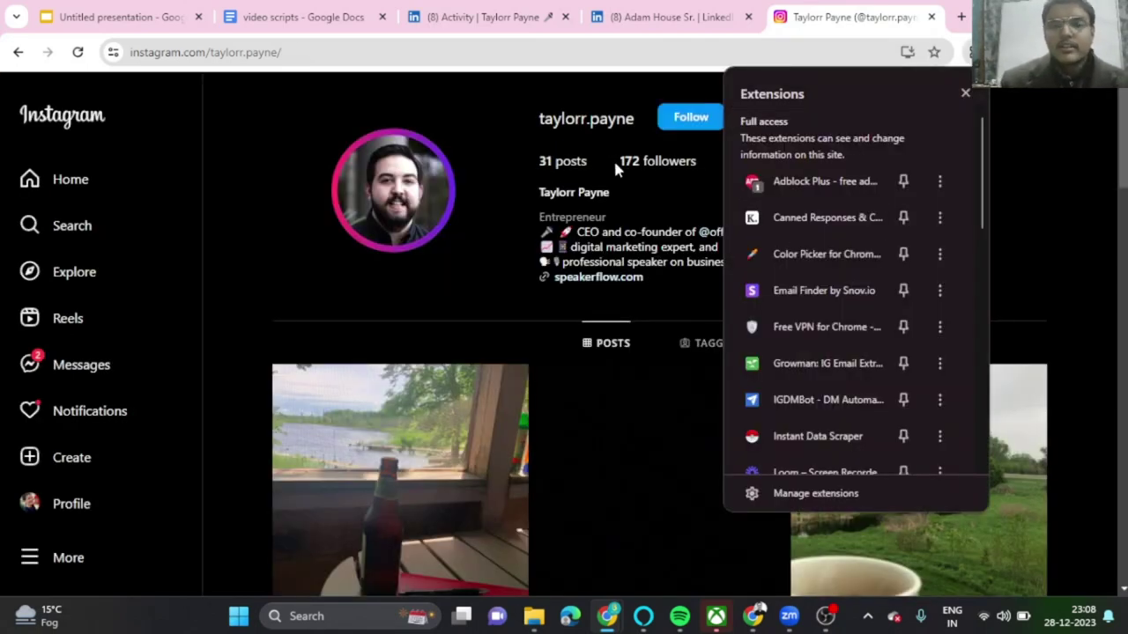
drag(613, 159, 699, 162)
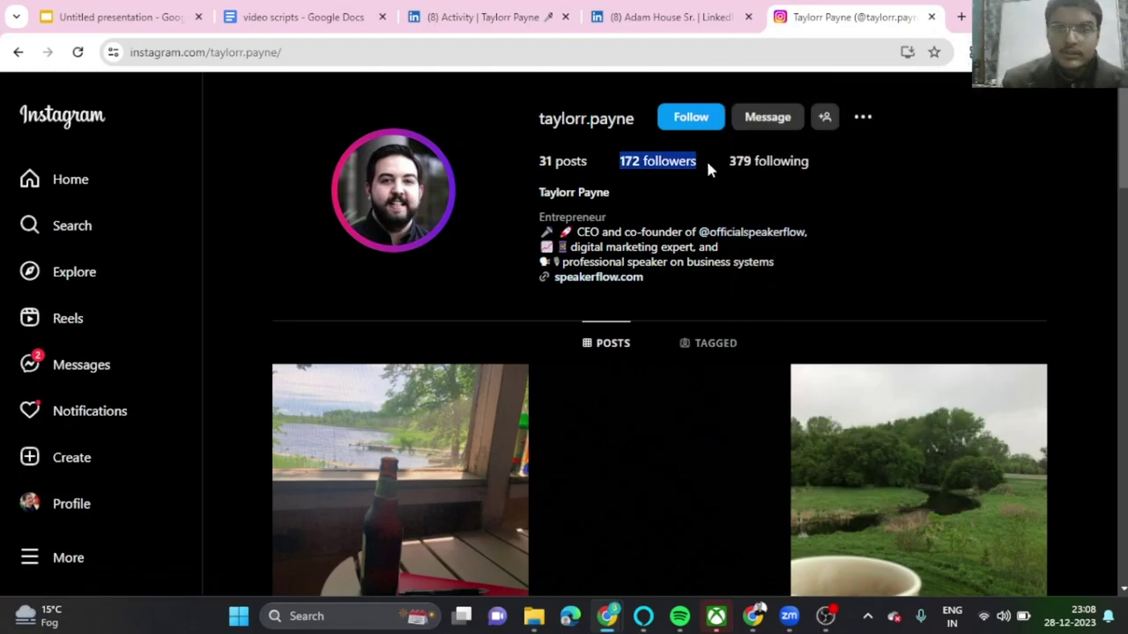
click(965, 52)
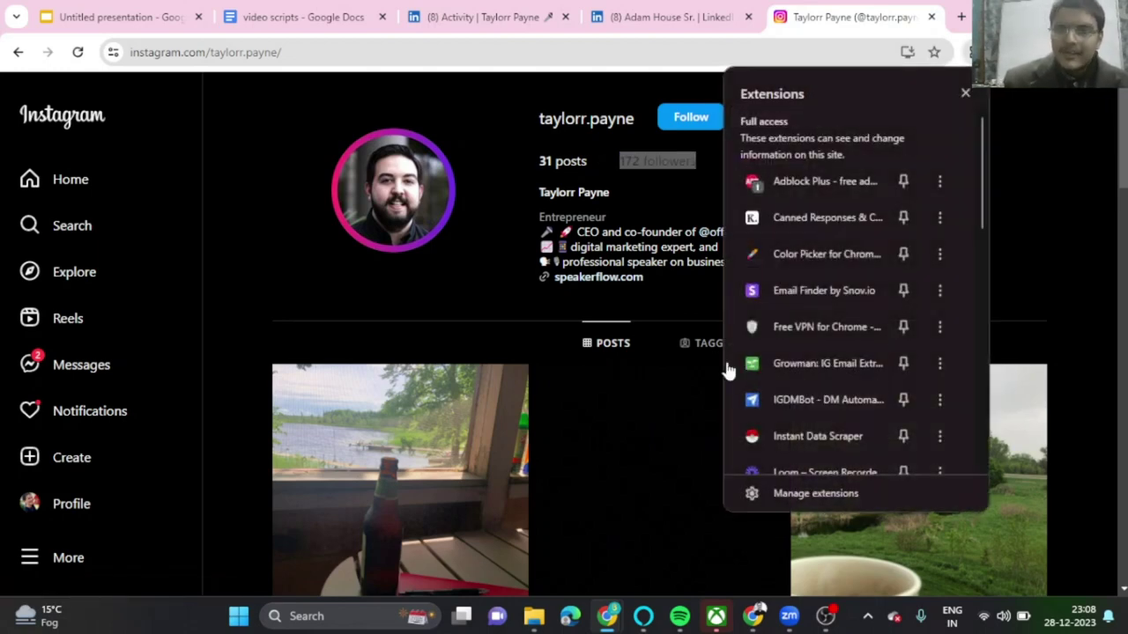
click(785, 364)
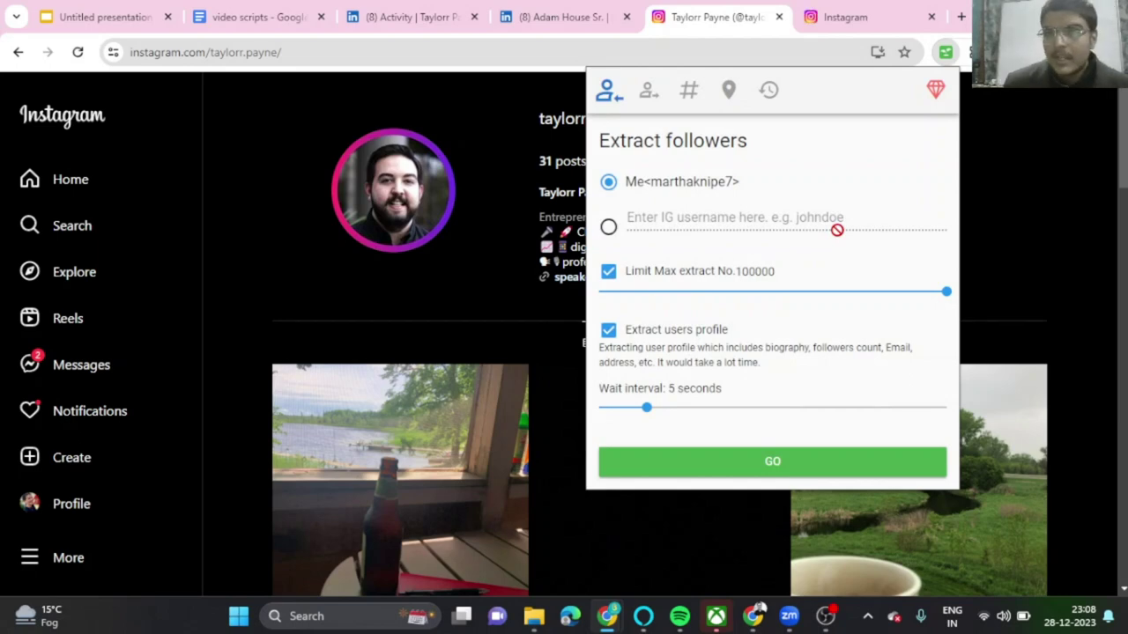
- Set Limit Max to 500, extract followers of username taylorr.payne, and start with GO
click(688, 90)
drag(945, 242, 604, 244)
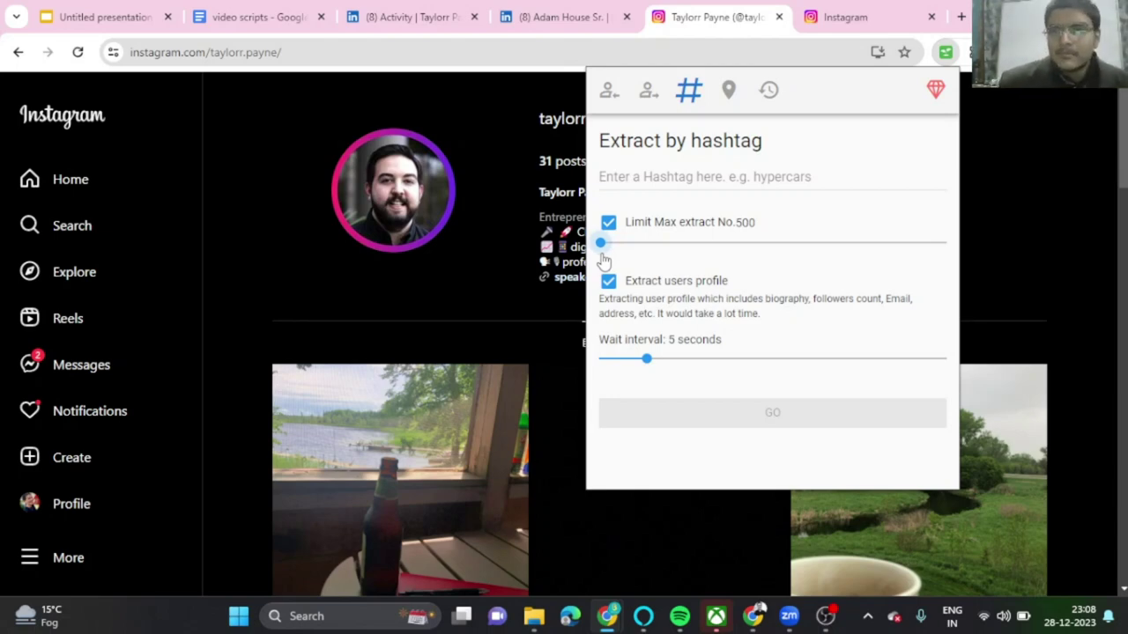
click(688, 179)
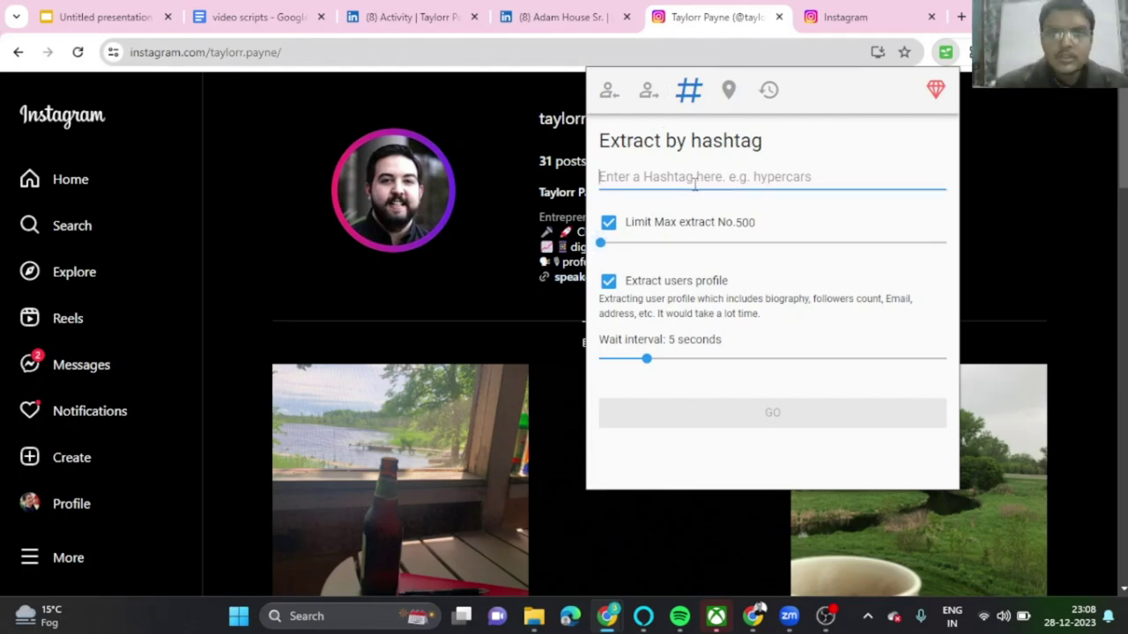
click(608, 88)
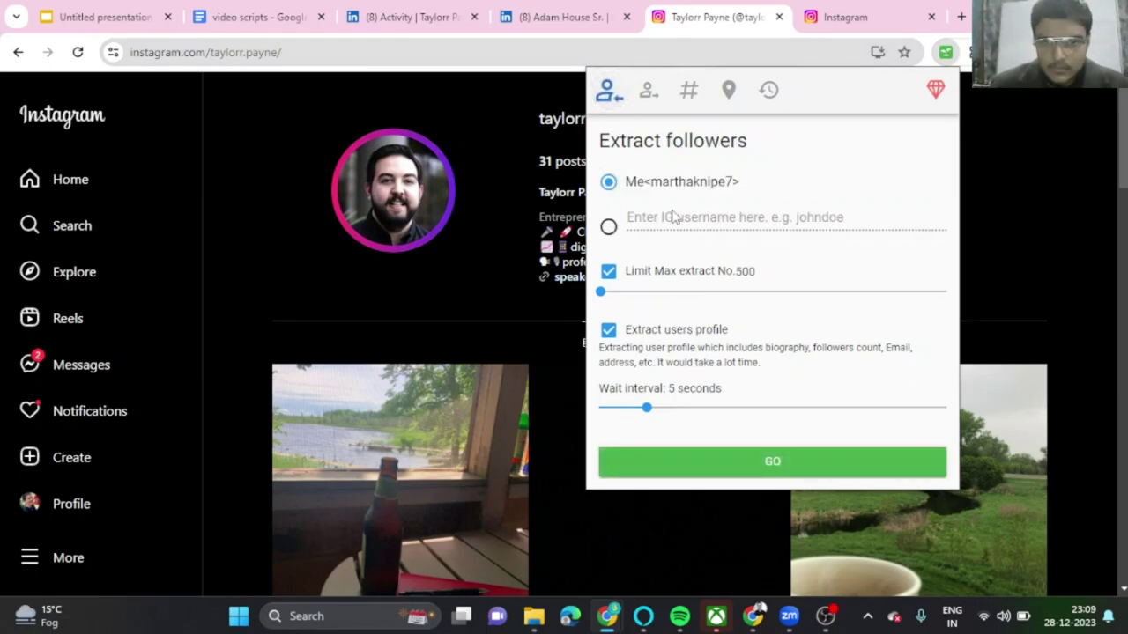
click(608, 228)
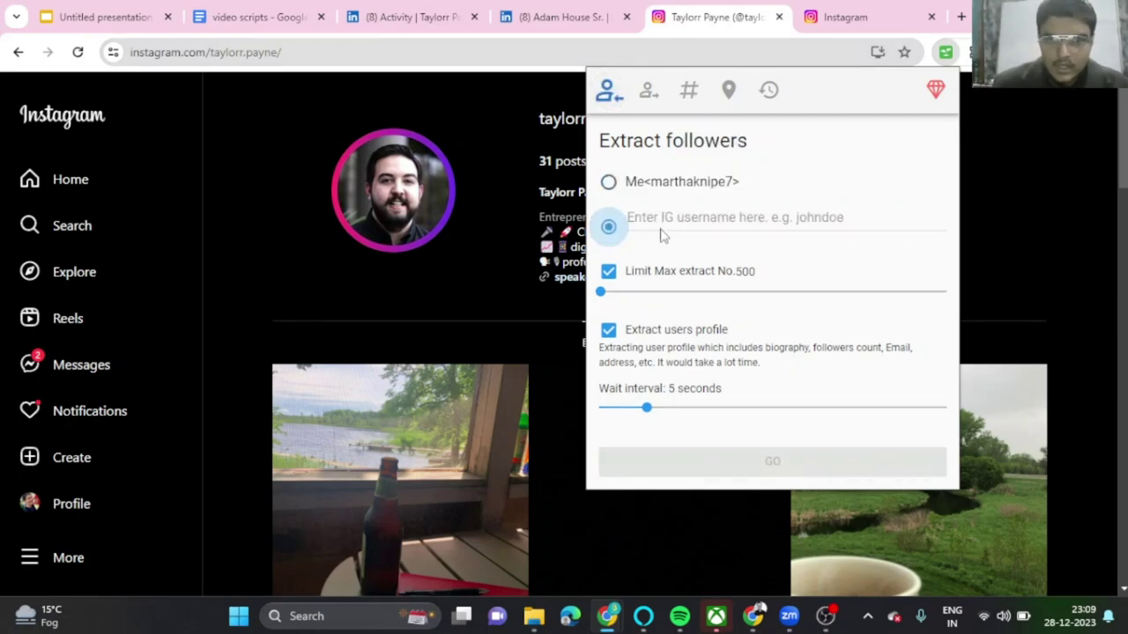
key(super+v)
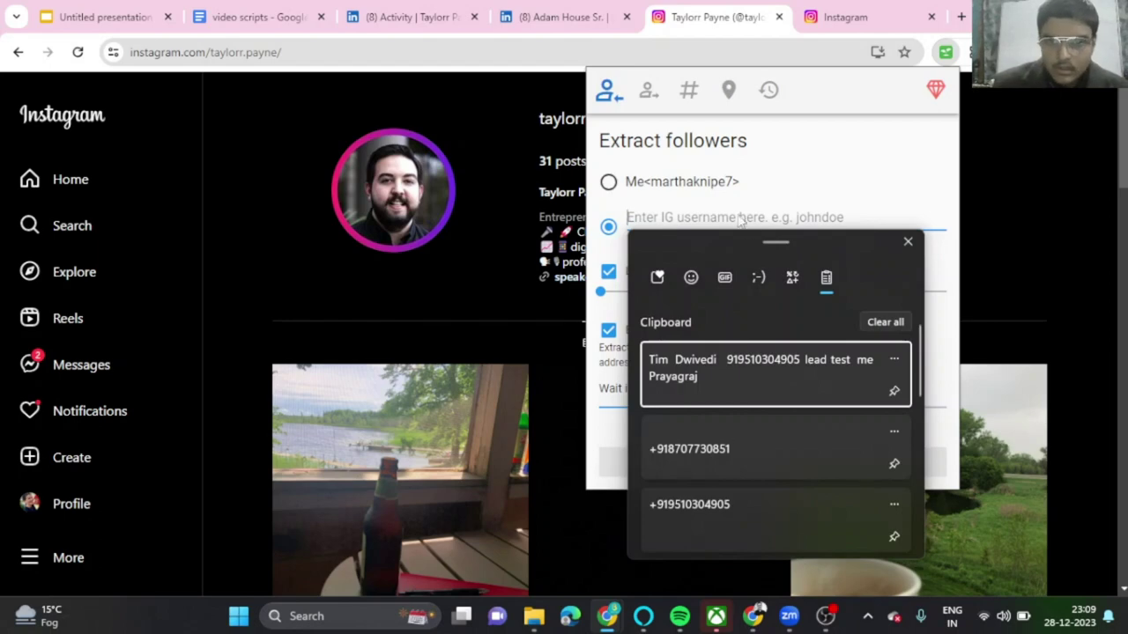
click(738, 218)
text(taylorr.payne)
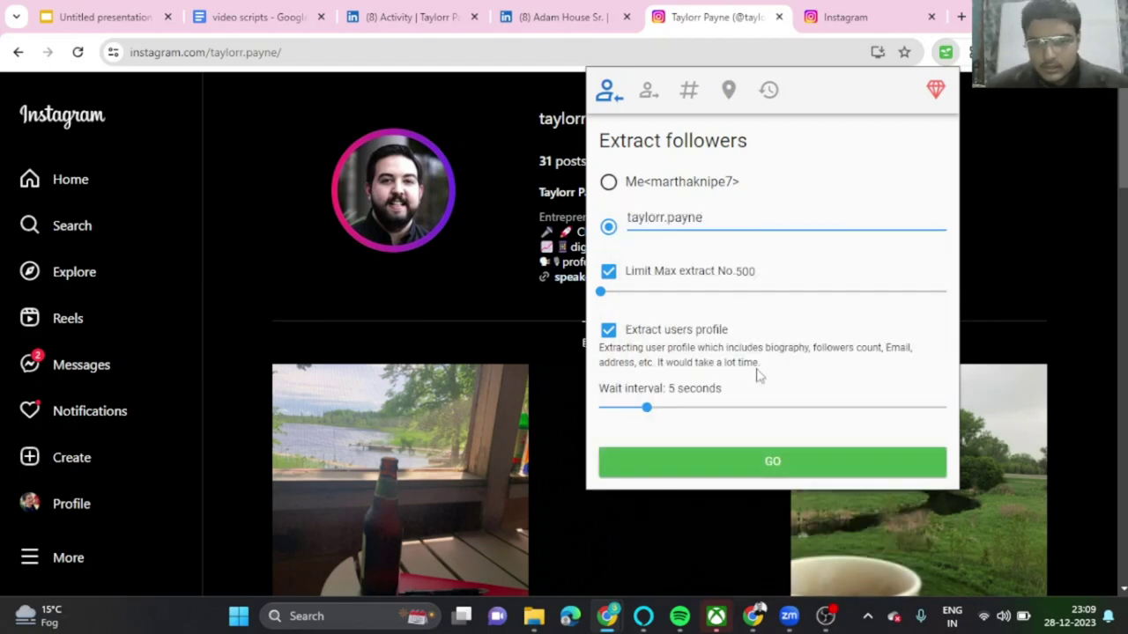
click(753, 461)
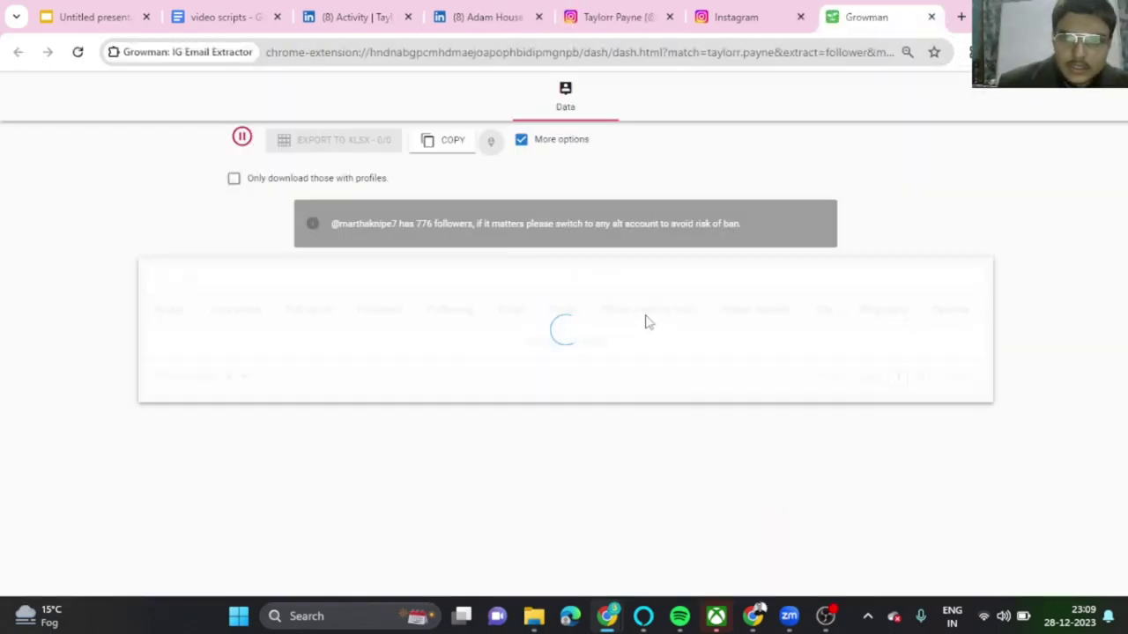
scroll(608, 388, down, 3)
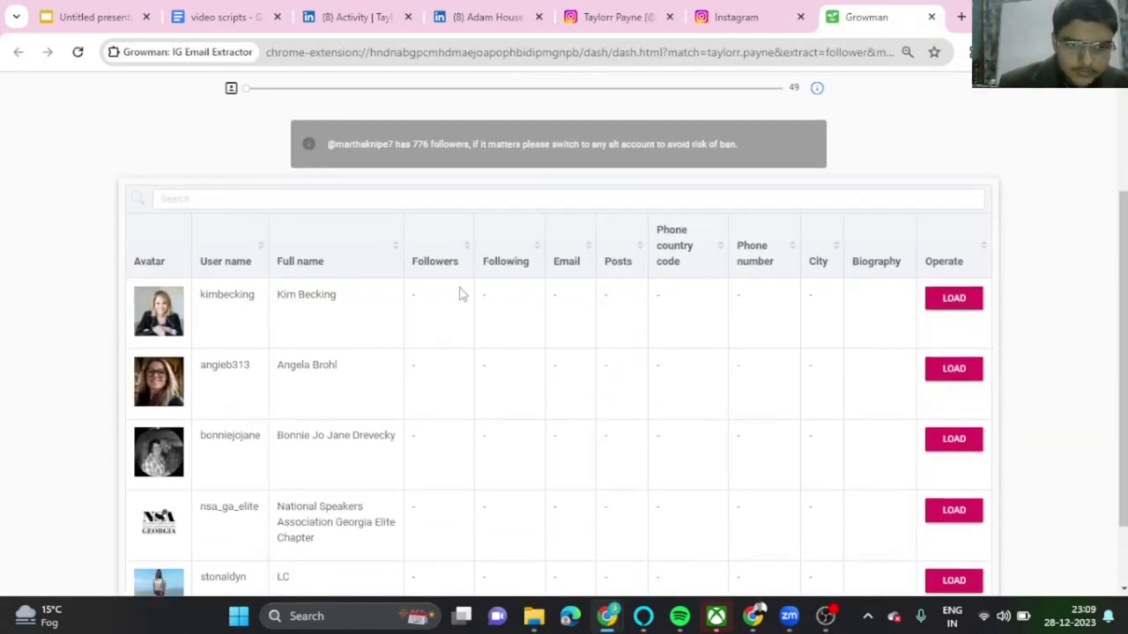
scroll(491, 296, down, 1)
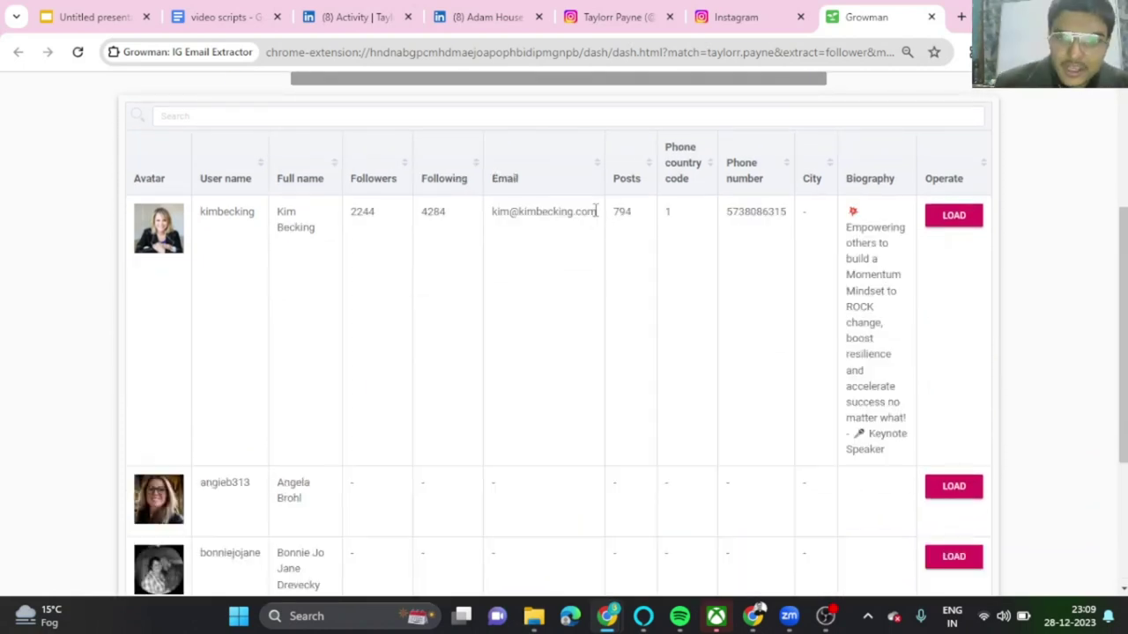
- Highlight the first follower's extracted email, phone country code and phone number in Growman
drag(598, 211, 492, 212)
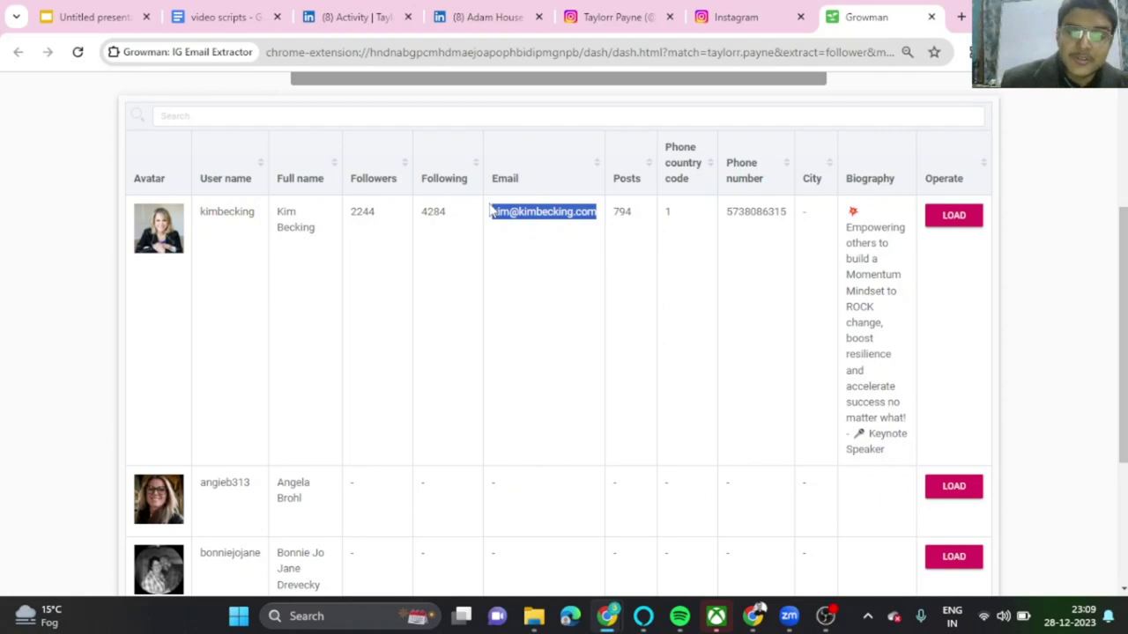
double_click(668, 211)
drag(786, 211, 725, 214)
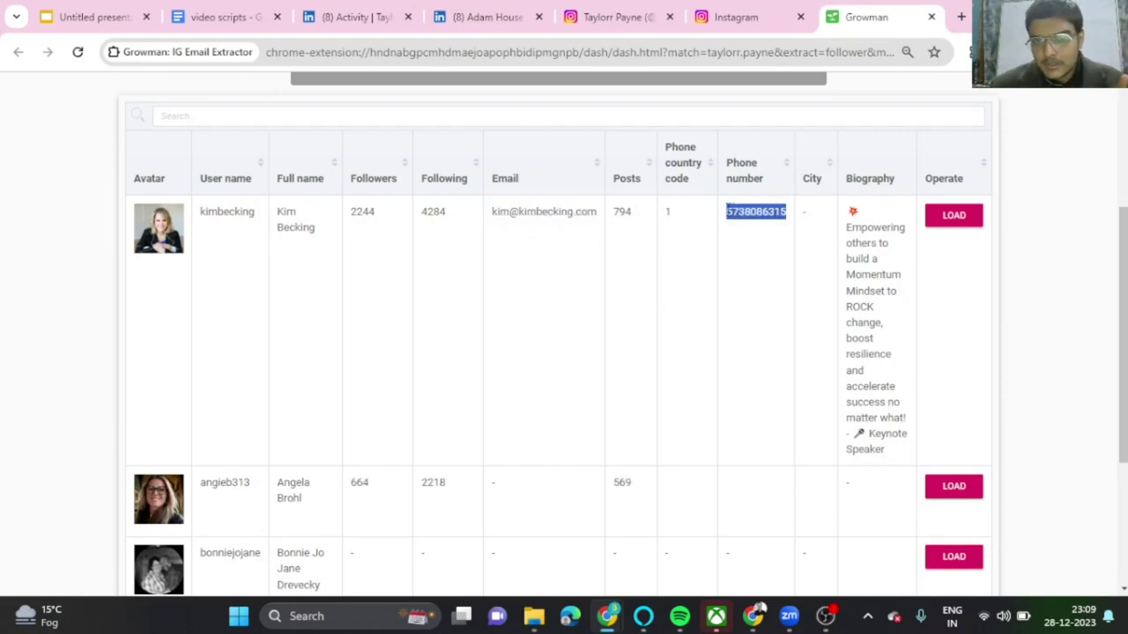
scroll(709, 297, down, 3)
scroll(705, 304, up, 8)
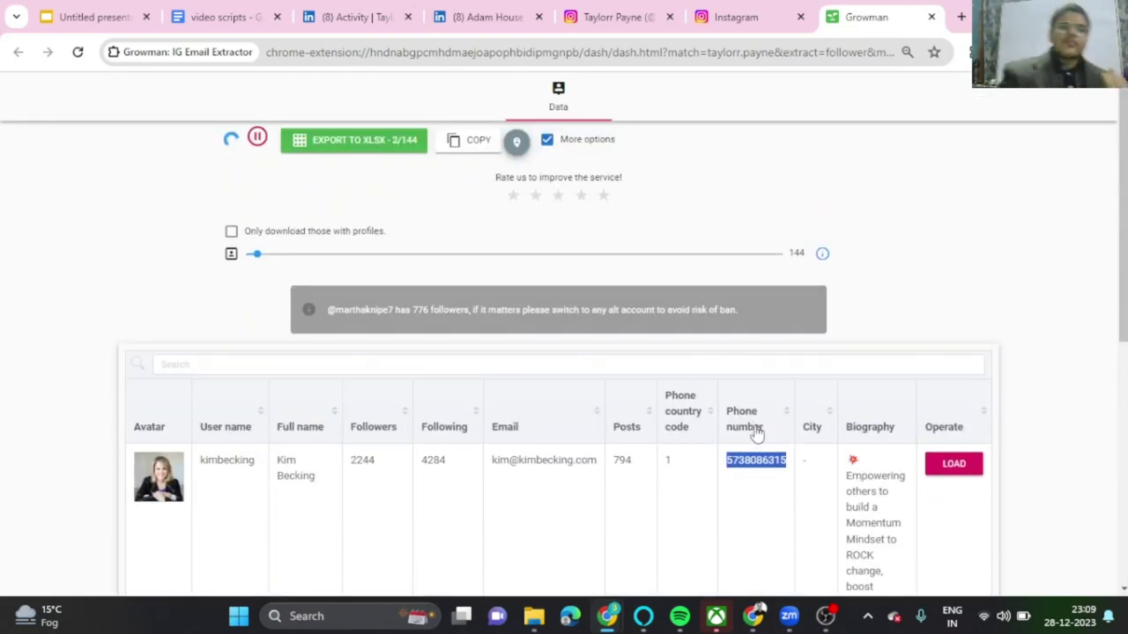
scroll(780, 445, down, 1)
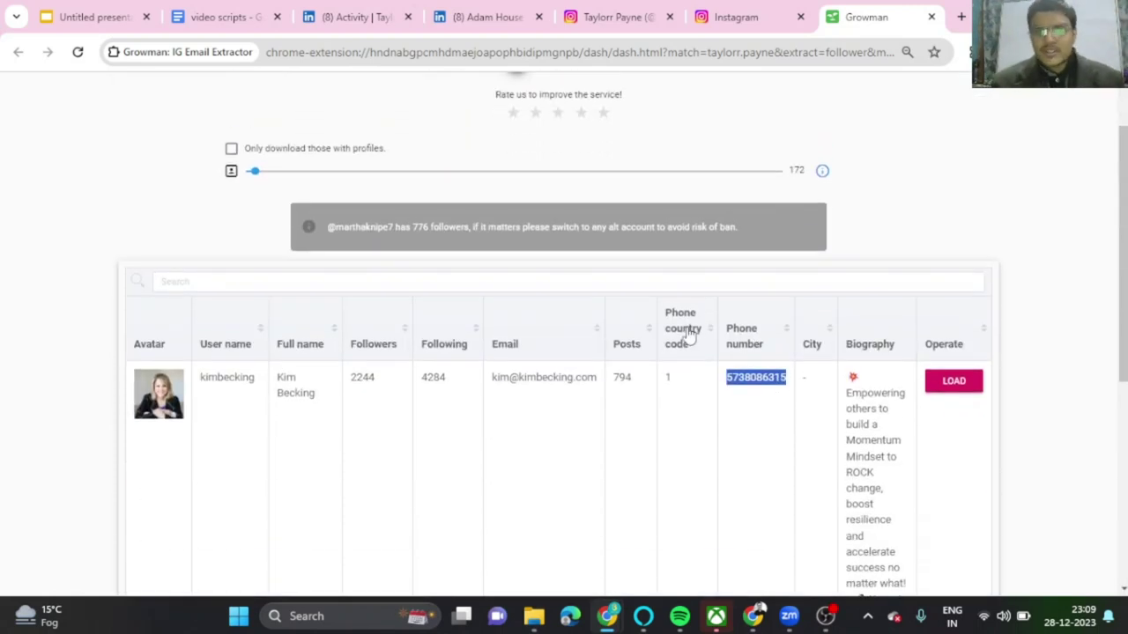
scroll(687, 344, down, 3)
scroll(688, 343, down, 1)
scroll(687, 346, up, 4)
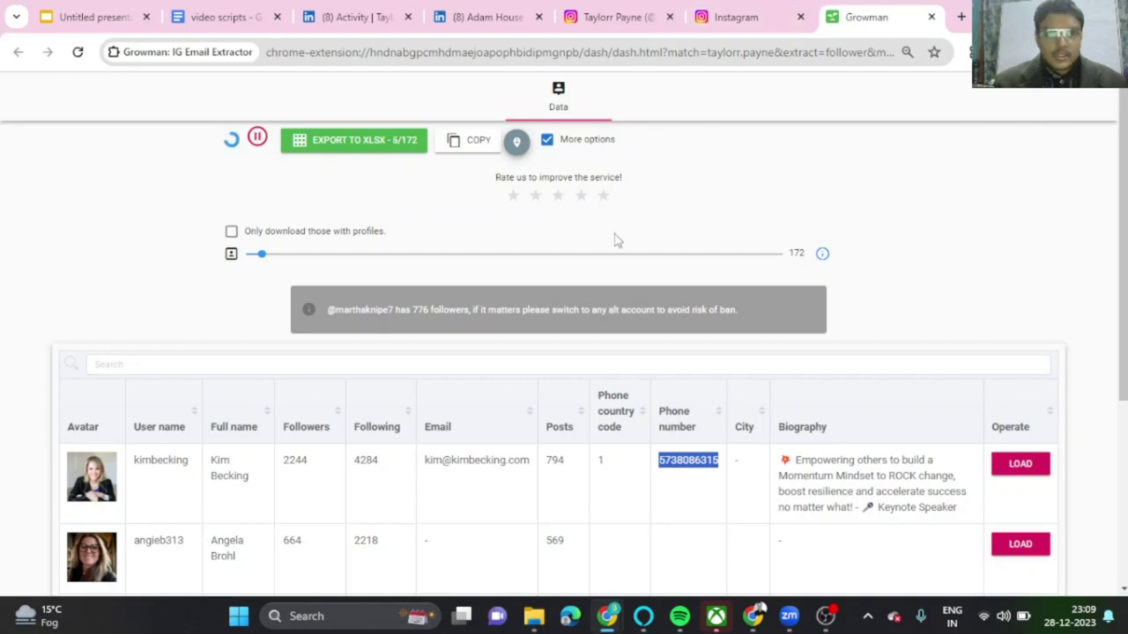
click(735, 17)
click(866, 17)
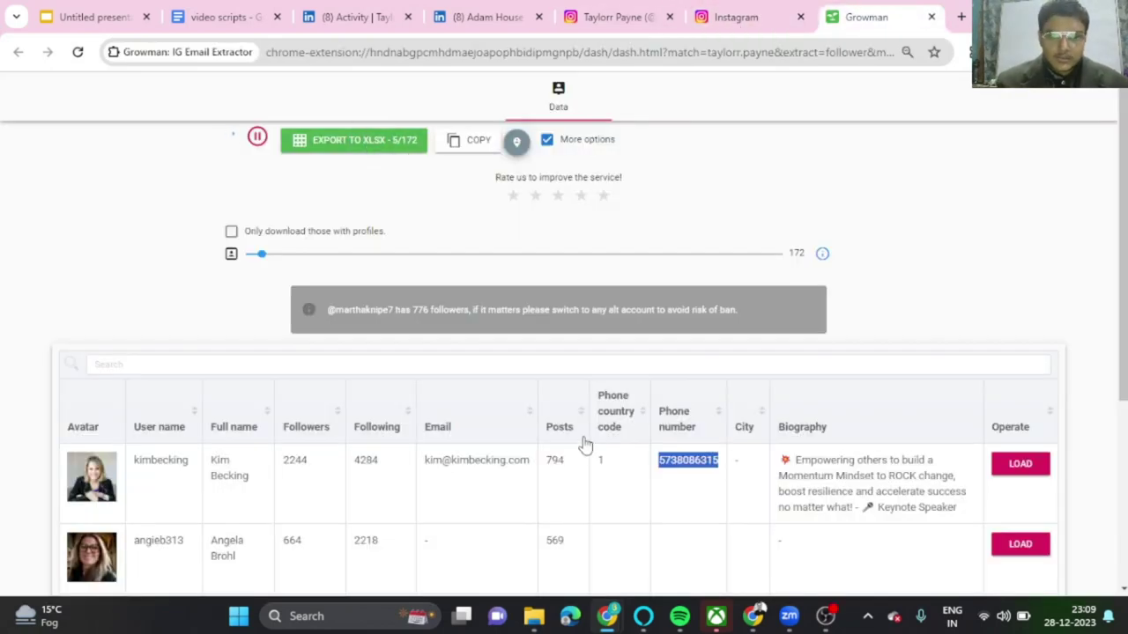
scroll(617, 441, down, 4)
scroll(617, 441, up, 4)
click(617, 17)
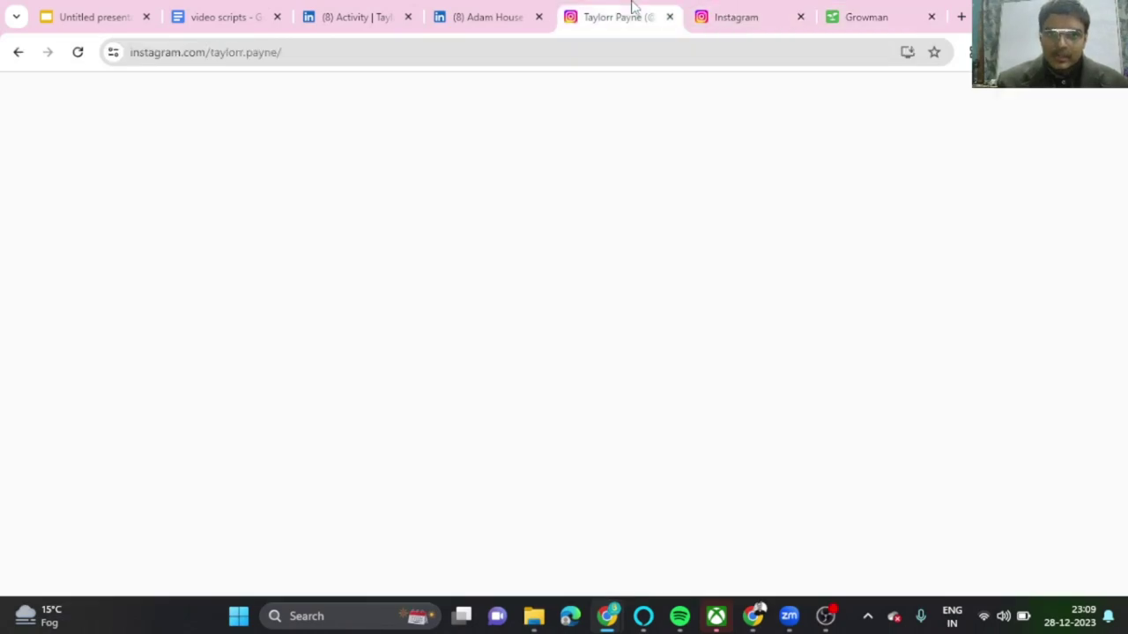
scroll(700, 307, down, 1)
scroll(701, 307, down, 5)
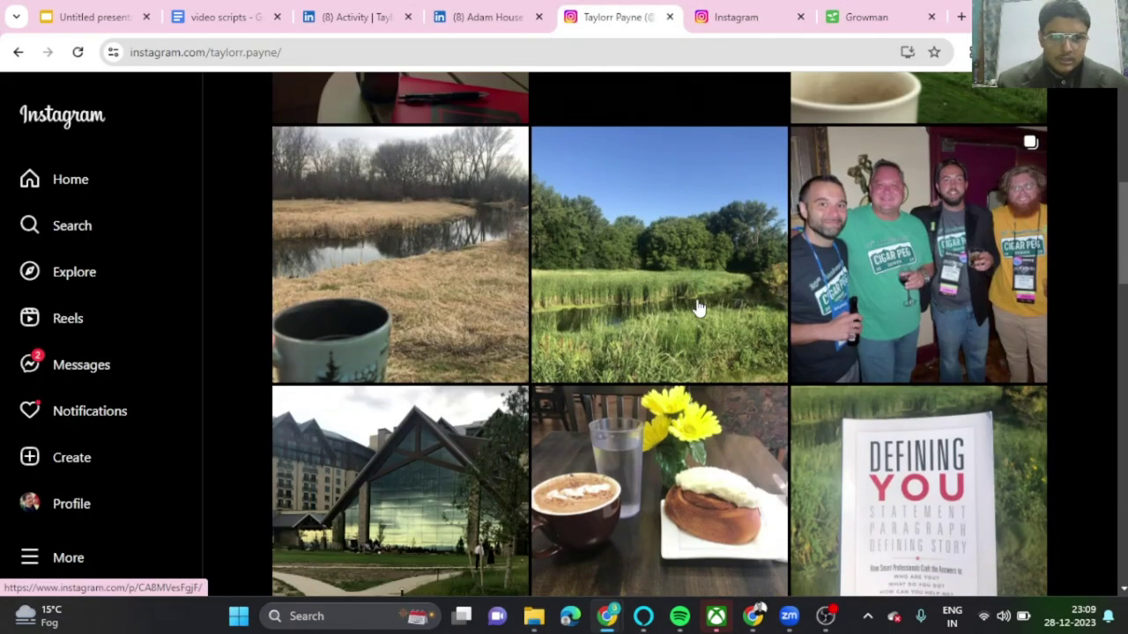
scroll(701, 306, up, 6)
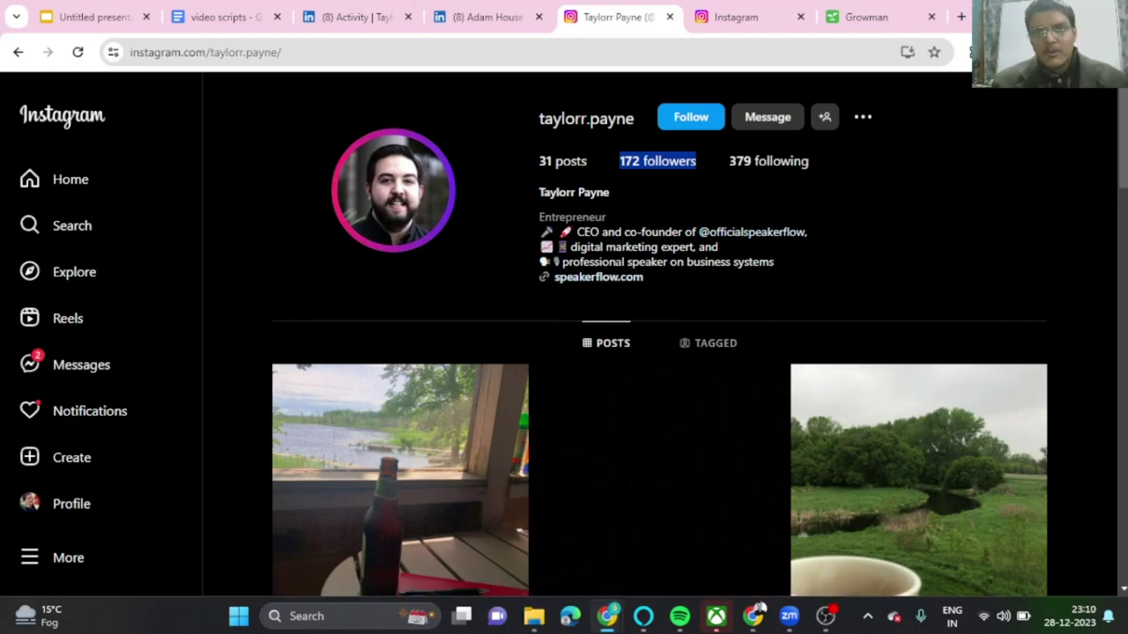
- Load Facebook in a new tab and bring up its recent searches
click(960, 16)
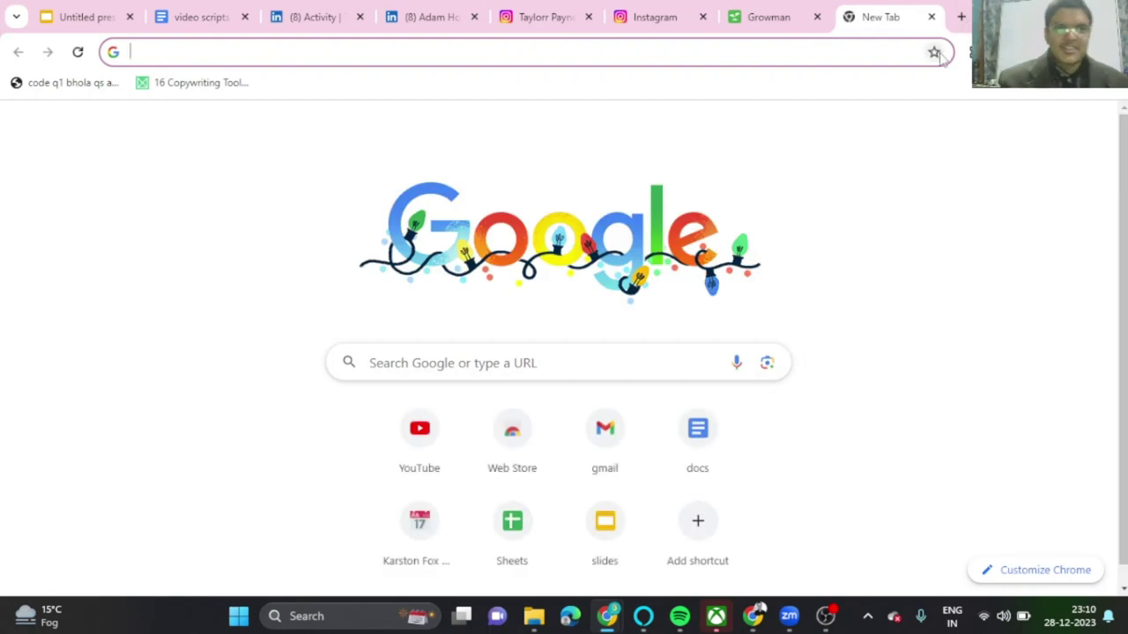
text(f4)
key(BackSpace)
key(Down)
key(Down)
key(Down)
key(Return)
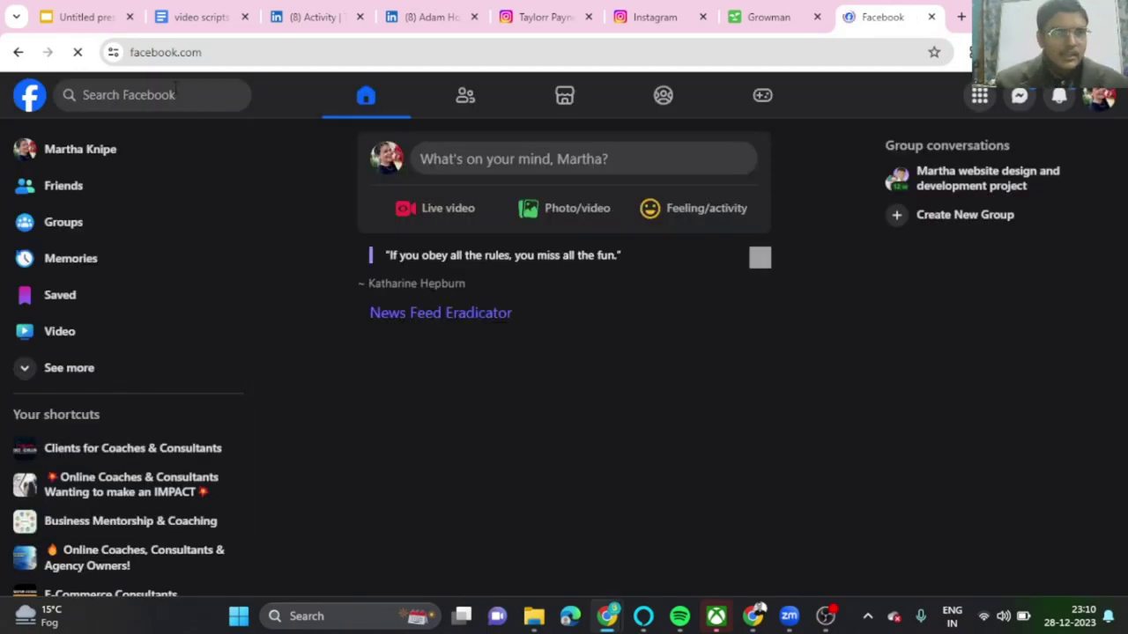
click(141, 94)
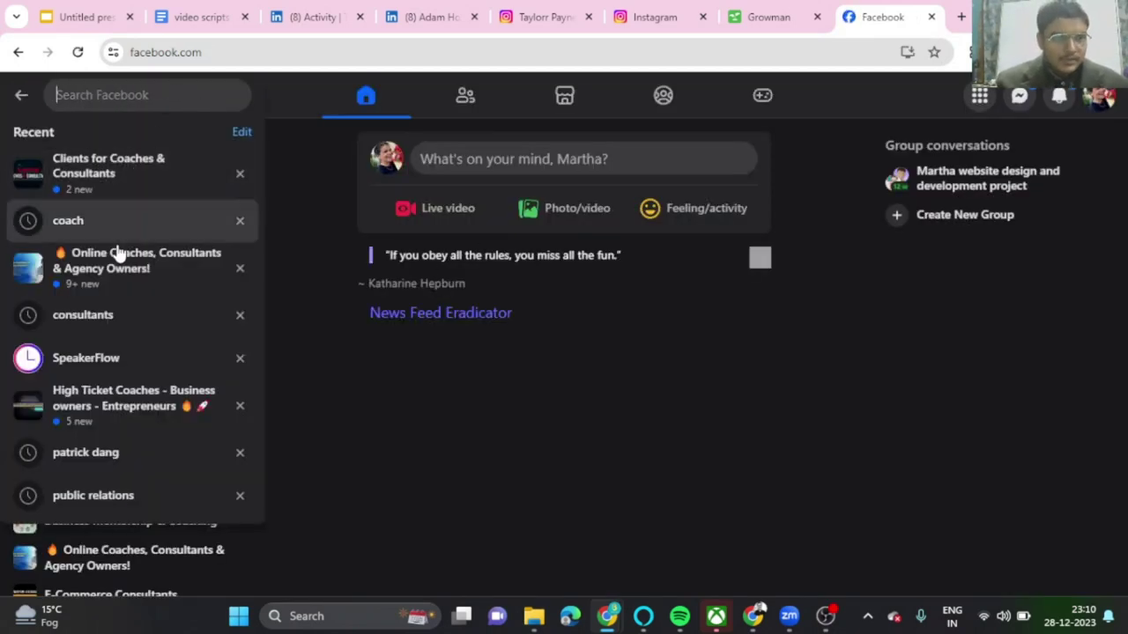
- Glance over the LinkedIn tabs, then open SpeakerFlow from Facebook's recent searches and close the chat
click(299, 17)
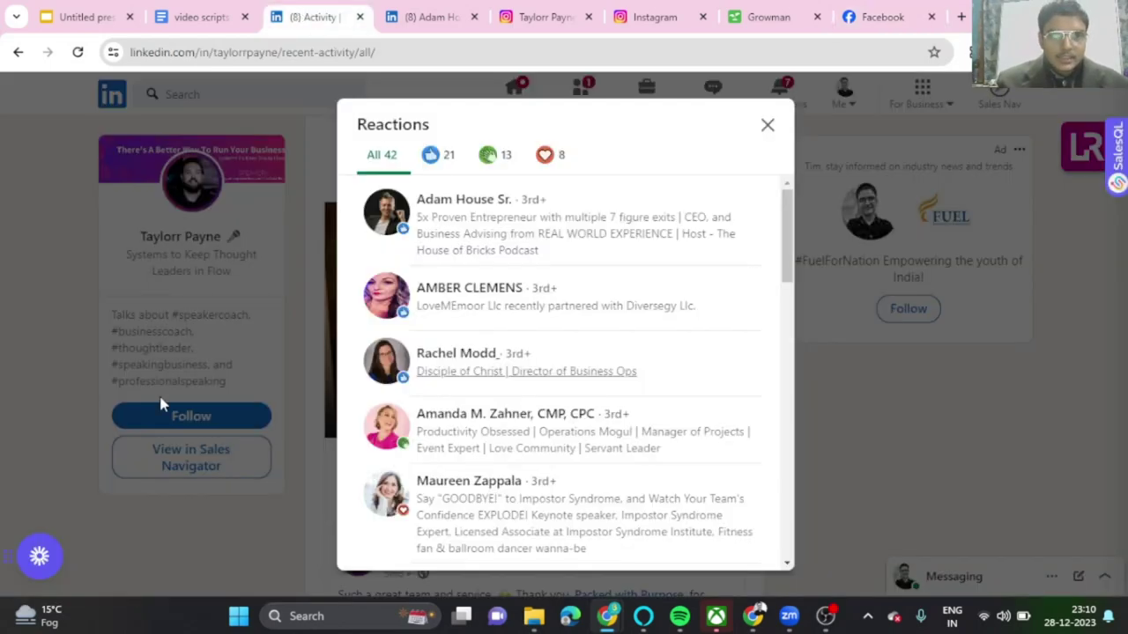
click(432, 17)
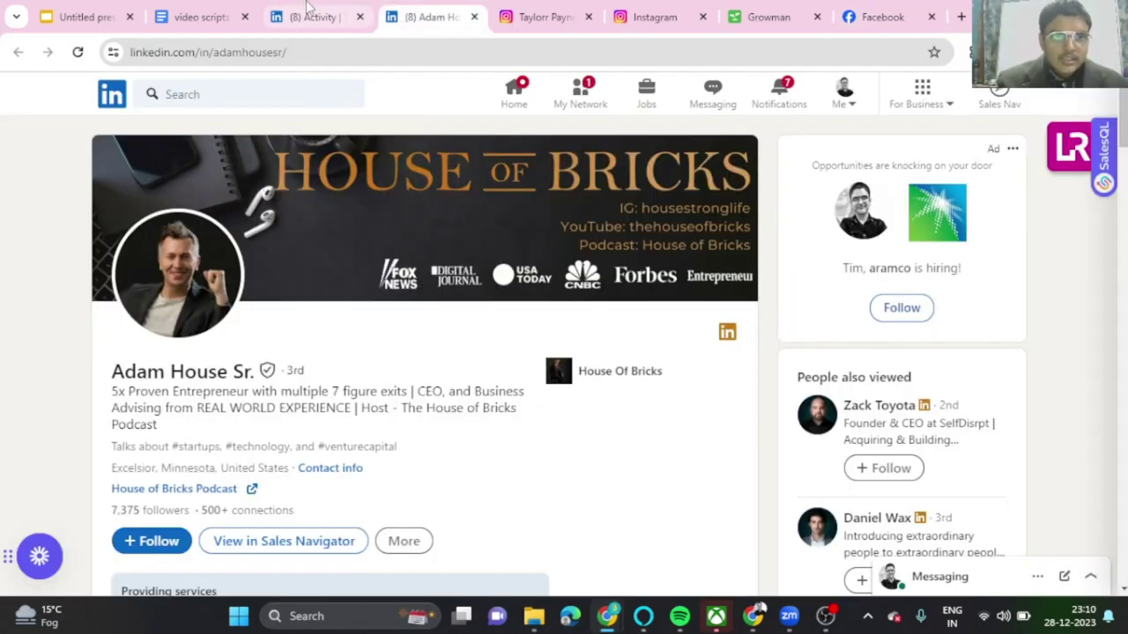
click(312, 17)
click(881, 16)
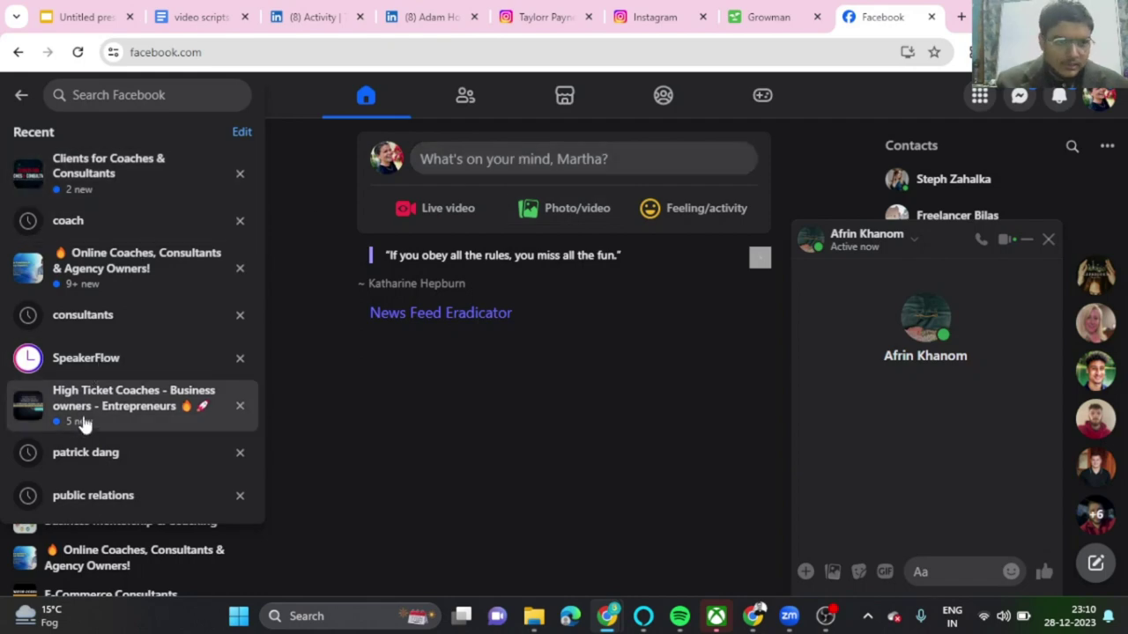
click(85, 358)
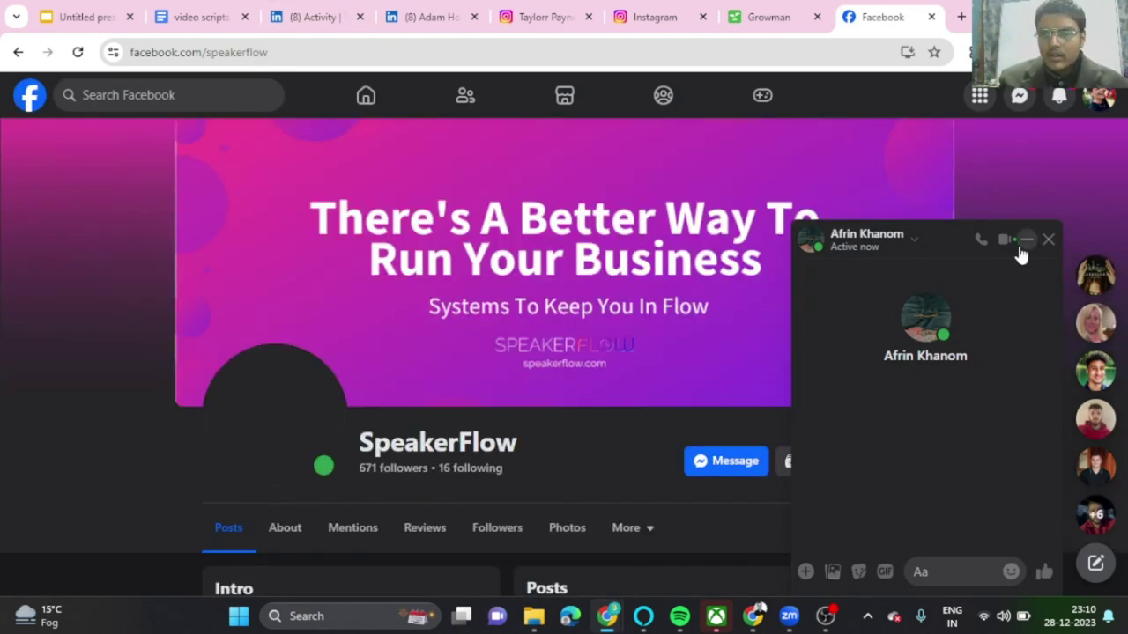
click(1027, 240)
scroll(740, 379, down, 1)
scroll(740, 404, up, 1)
scroll(619, 559, down, 5)
scroll(634, 440, down, 5)
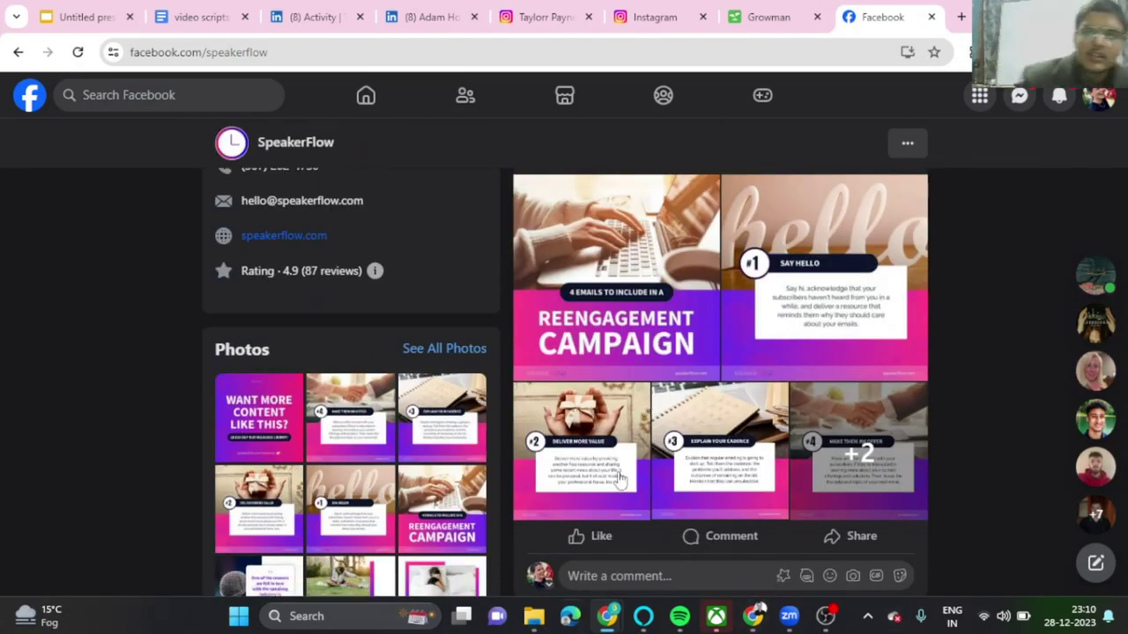
scroll(793, 343, down, 4)
scroll(621, 378, down, 5)
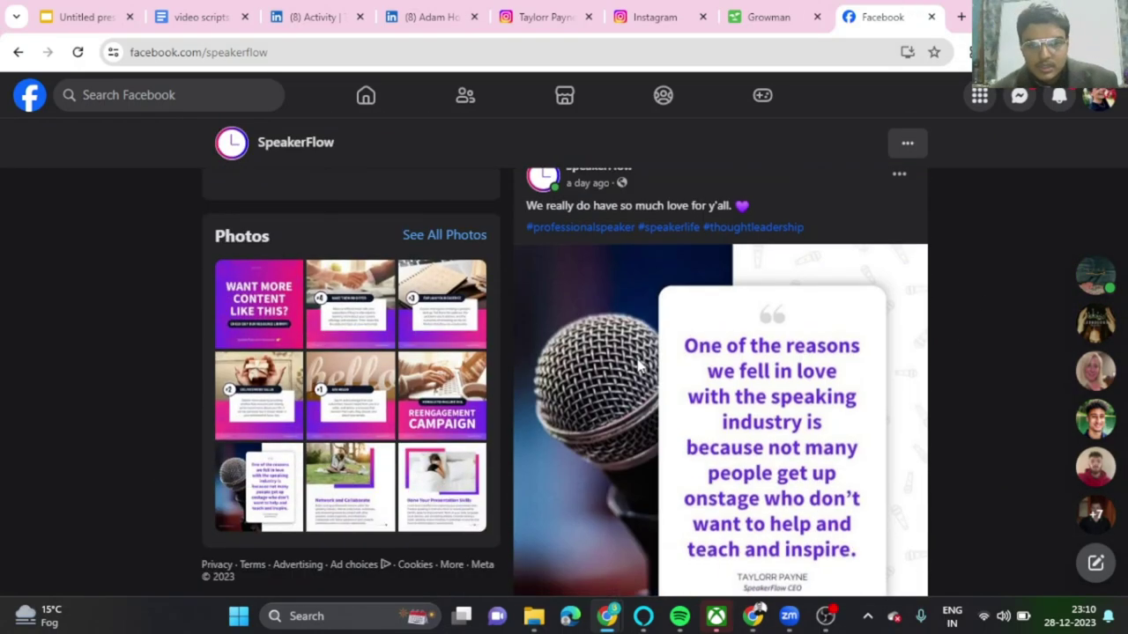
scroll(634, 352, down, 5)
mouse_move(590, 261)
scroll(714, 434, down, 4)
scroll(714, 435, up, 2)
scroll(714, 434, down, 5)
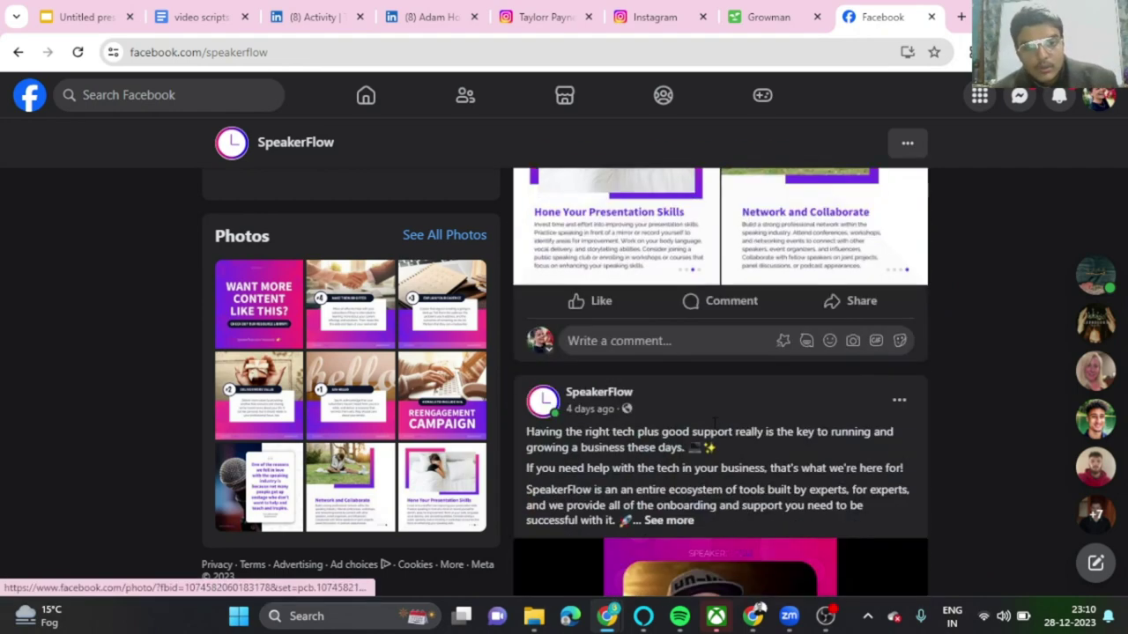
scroll(716, 427, down, 5)
scroll(716, 424, down, 5)
scroll(716, 388, down, 5)
scroll(675, 332, up, 4)
- Check who reacted to a SpeakerFlow post, then check Growman's extraction progress
click(536, 379)
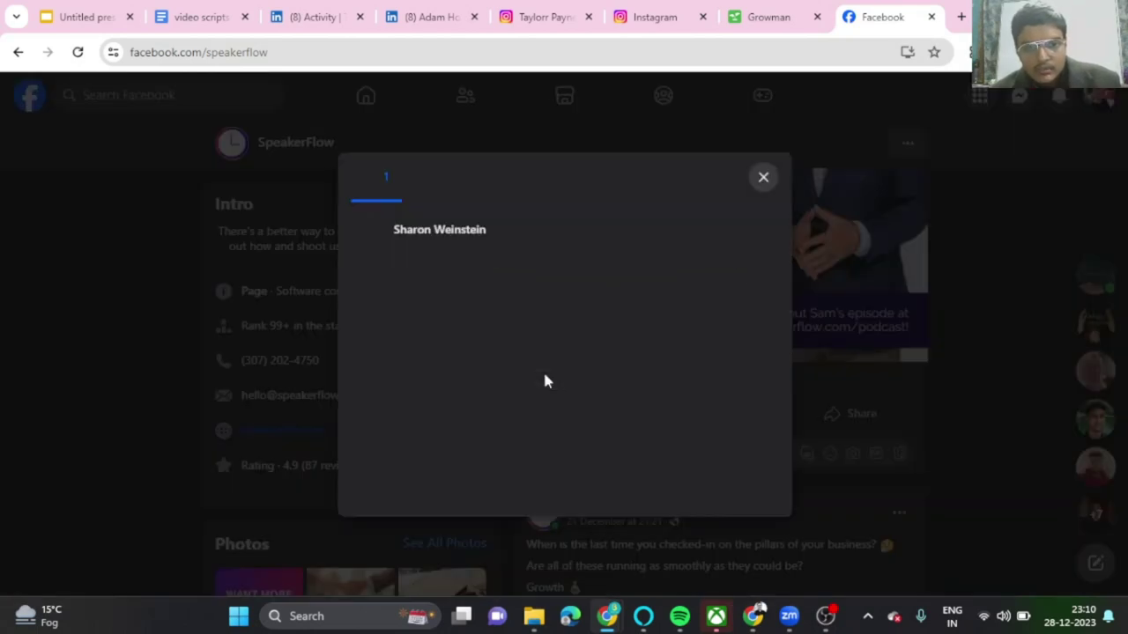
click(764, 181)
scroll(744, 282, down, 5)
scroll(744, 281, down, 5)
scroll(740, 280, down, 3)
scroll(740, 280, down, 5)
scroll(740, 280, down, 5)
scroll(740, 264, down, 4)
scroll(740, 264, down, 4)
scroll(740, 272, down, 5)
scroll(740, 272, down, 5)
scroll(740, 271, down, 5)
scroll(740, 271, down, 4)
scroll(743, 271, down, 5)
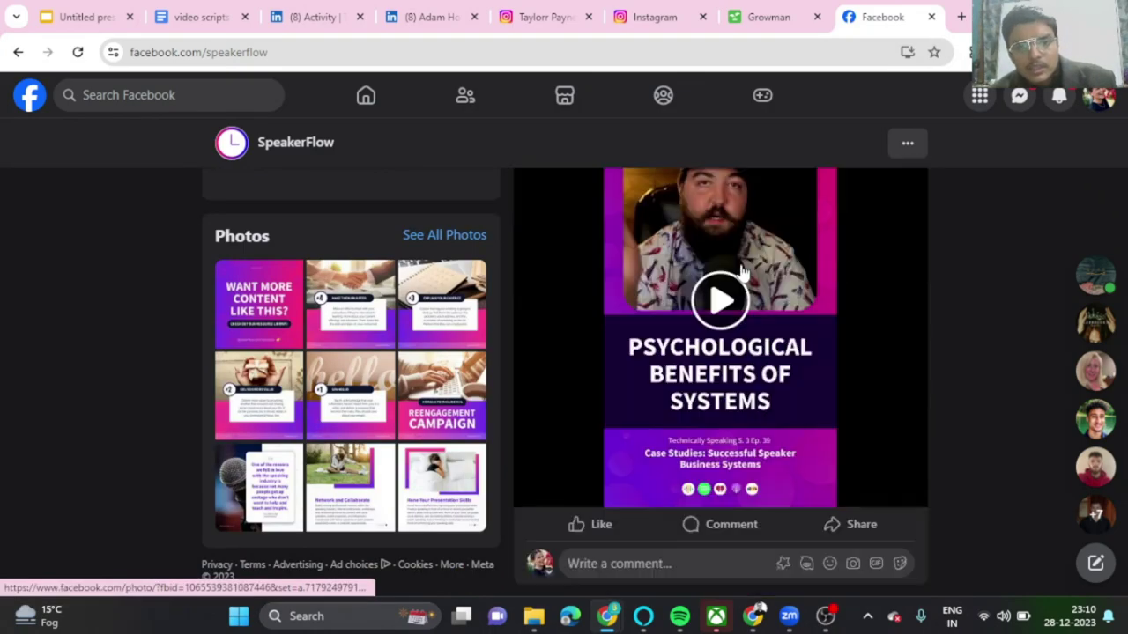
scroll(743, 264, down, 5)
scroll(740, 255, down, 5)
scroll(743, 251, down, 4)
scroll(743, 246, down, 5)
scroll(743, 246, down, 5)
scroll(743, 246, down, 4)
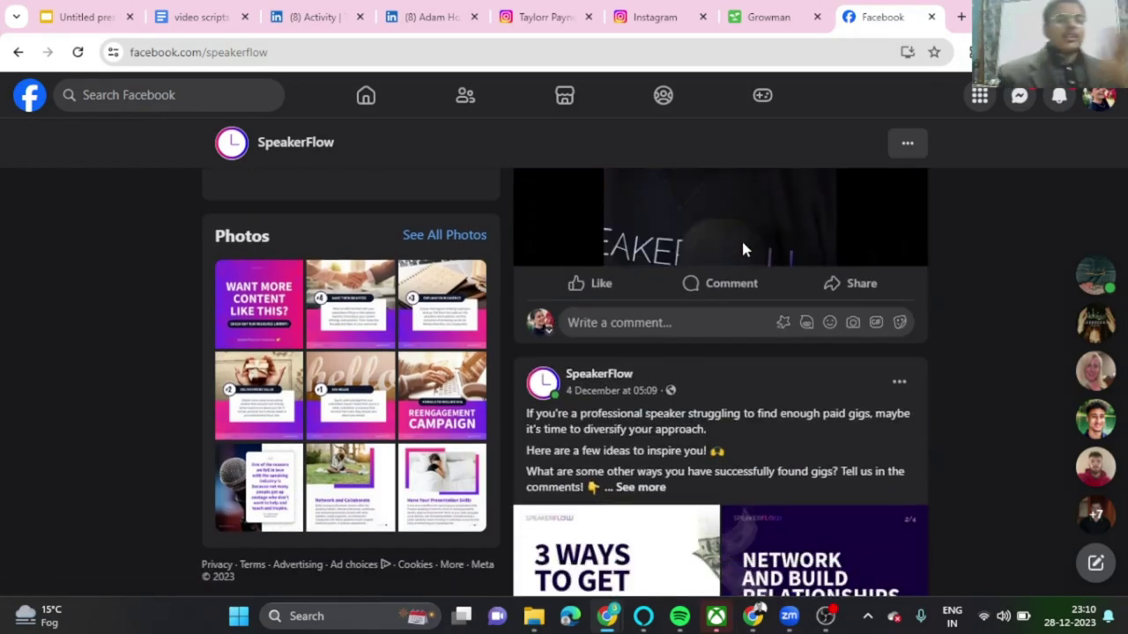
scroll(735, 240, down, 4)
scroll(735, 240, down, 3)
scroll(735, 240, down, 5)
scroll(735, 239, down, 5)
scroll(738, 249, down, 4)
scroll(738, 250, down, 3)
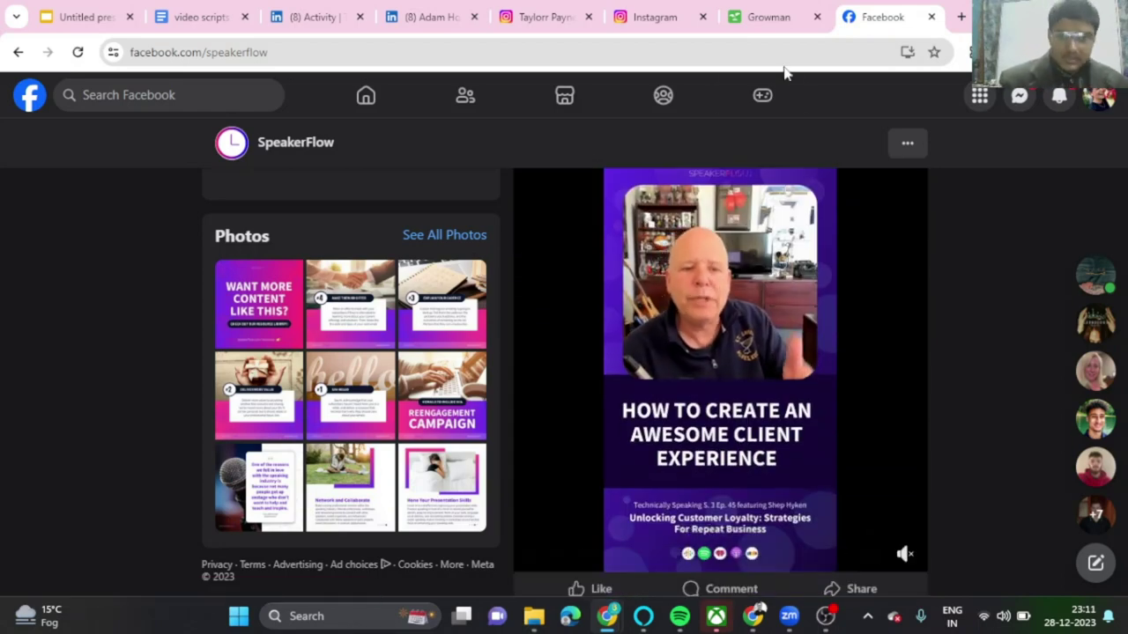
click(768, 17)
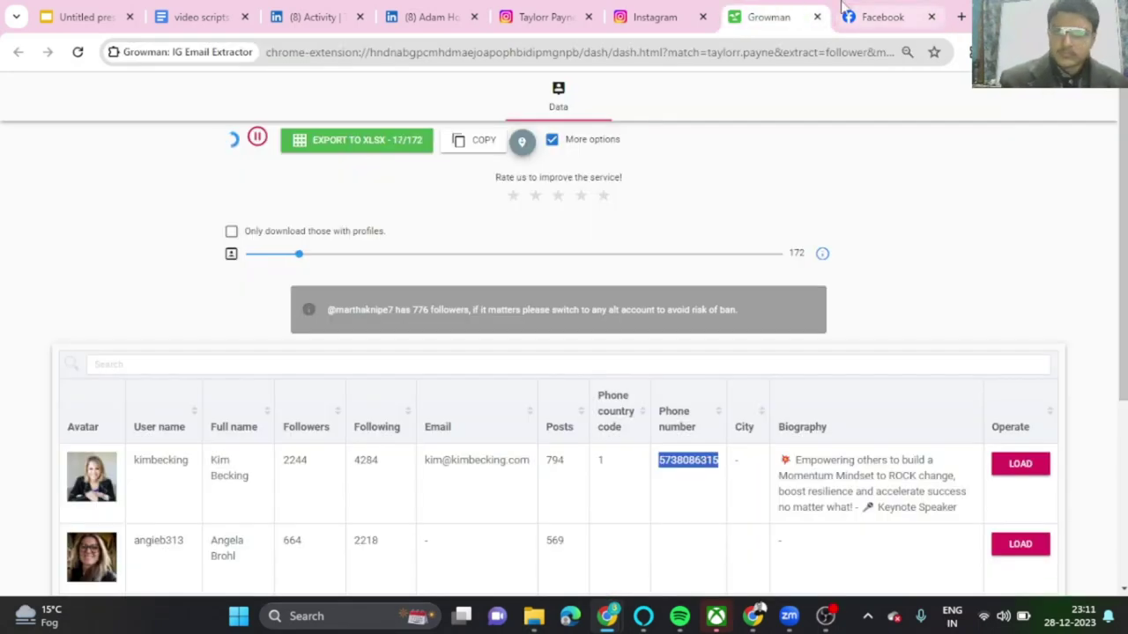
click(882, 17)
scroll(796, 291, down, 4)
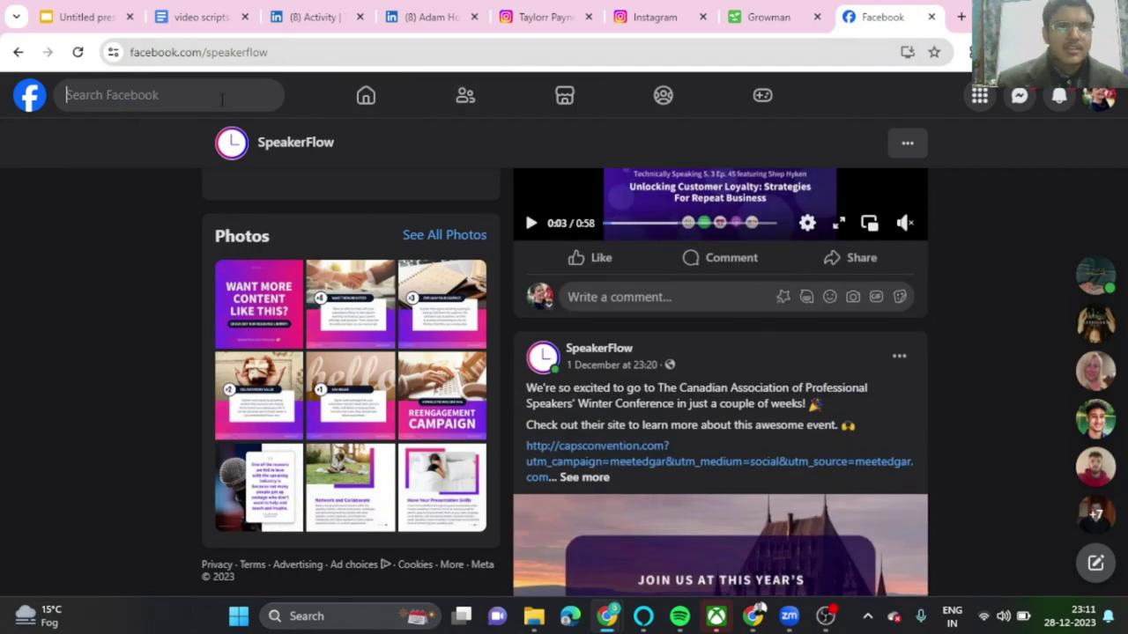
click(132, 95)
text(char)
key(BackSpace)
key(BackSpace)
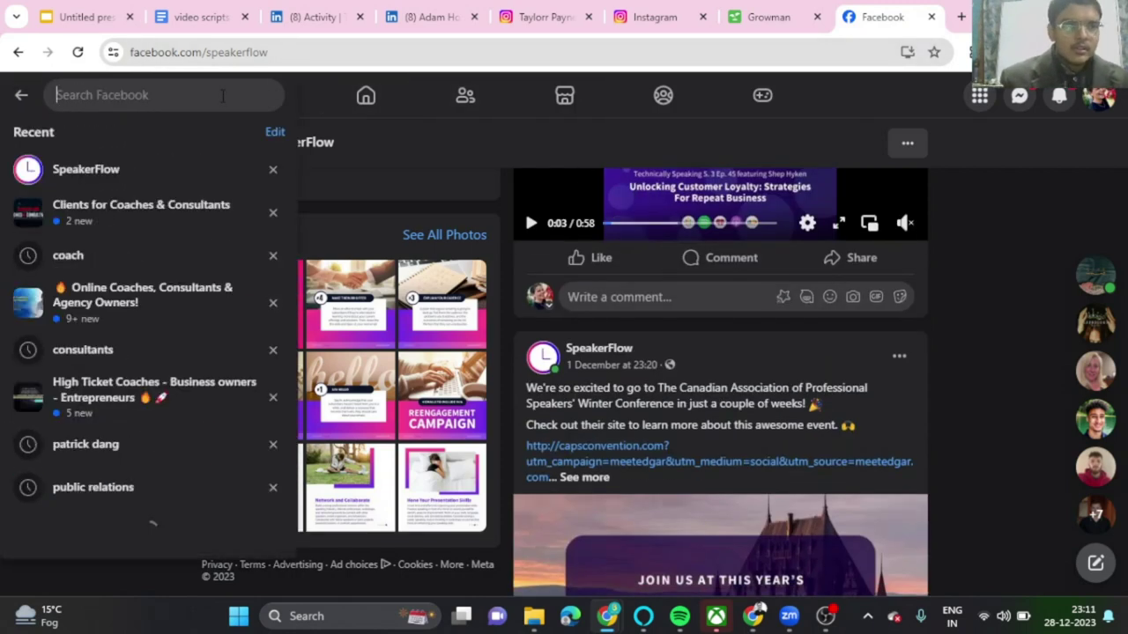
key(BackSpace)
key(BackSpace)
text(charlie mor)
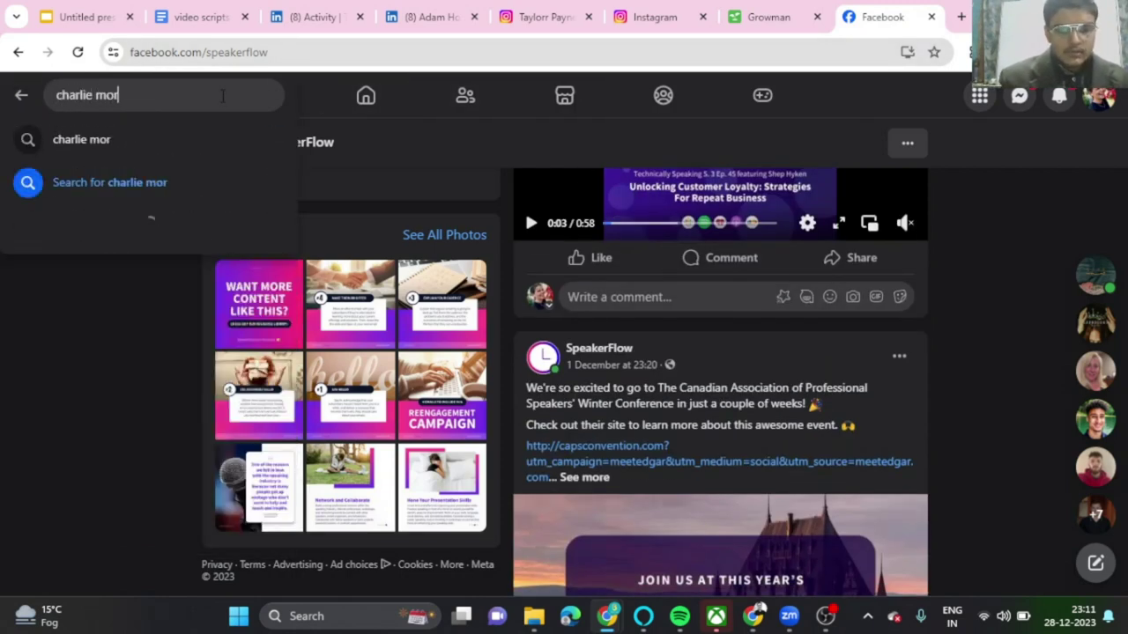
key(BackSpace)
key(BackSpace)
text(gan)
key(Return)
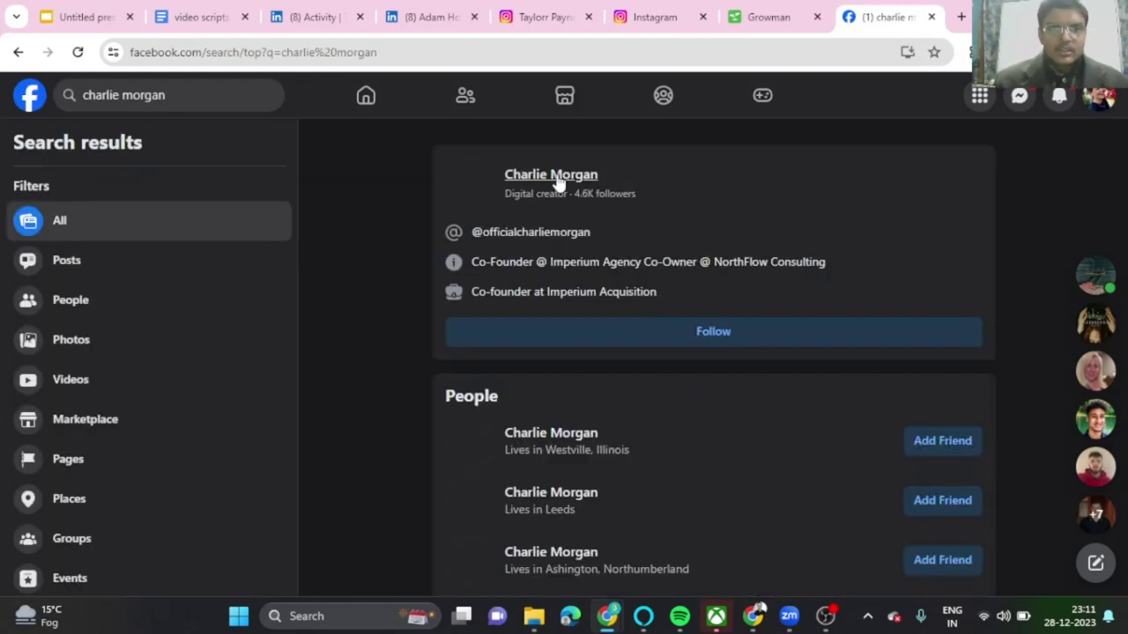
click(555, 174)
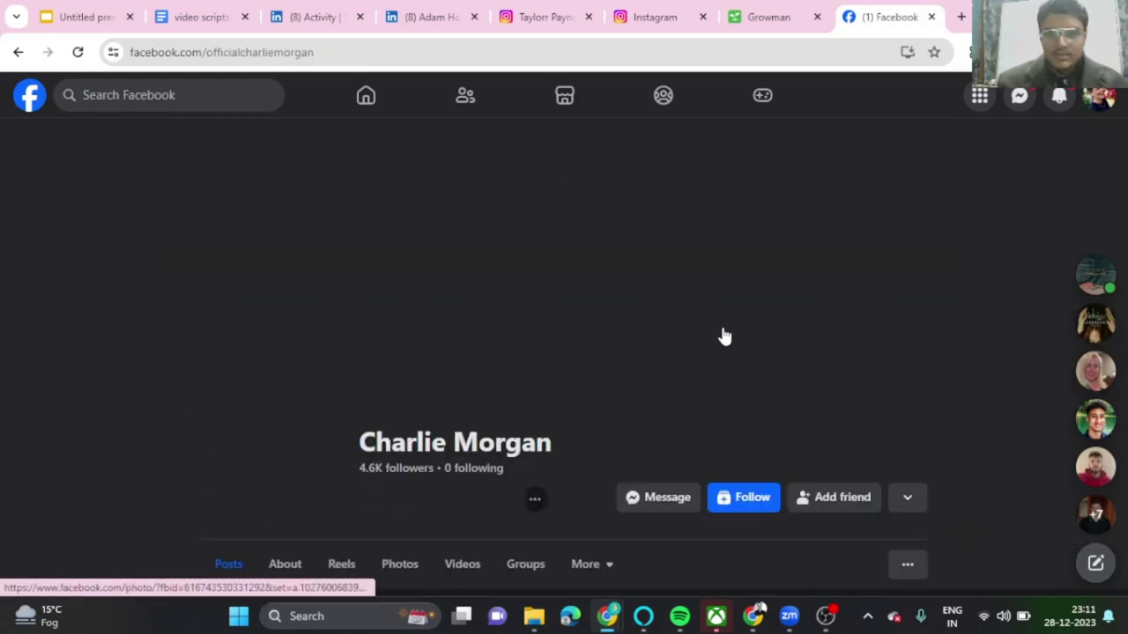
scroll(705, 318, down, 8)
scroll(703, 312, down, 5)
scroll(703, 313, down, 3)
scroll(701, 312, down, 3)
scroll(607, 313, down, 4)
scroll(602, 309, down, 4)
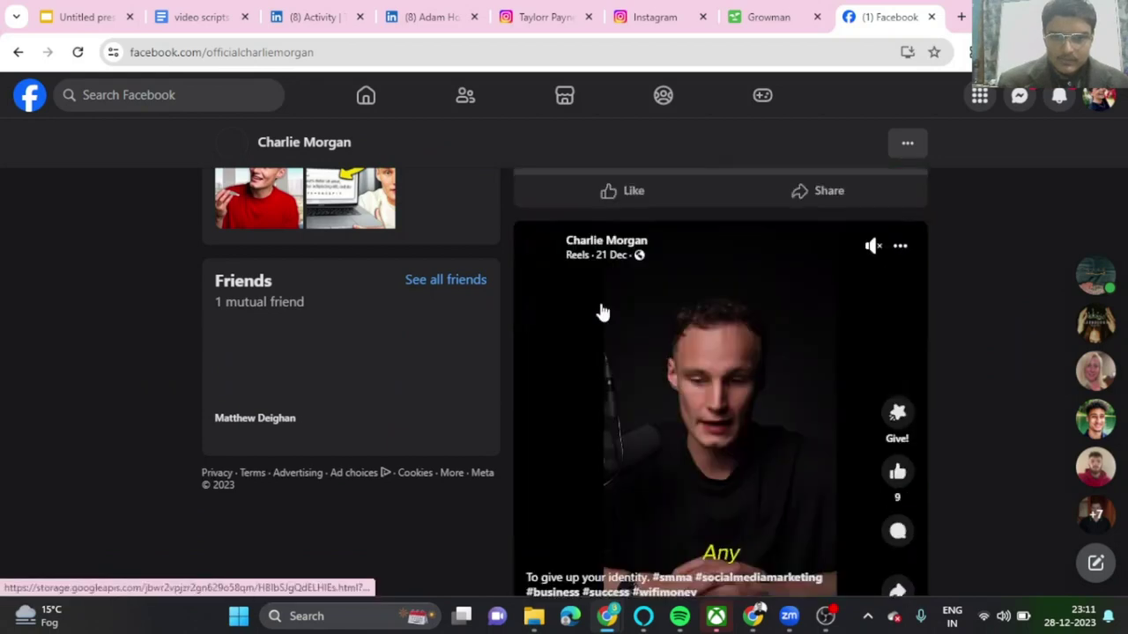
scroll(603, 308, down, 2)
scroll(602, 308, up, 5)
scroll(603, 312, down, 3)
scroll(603, 313, down, 2)
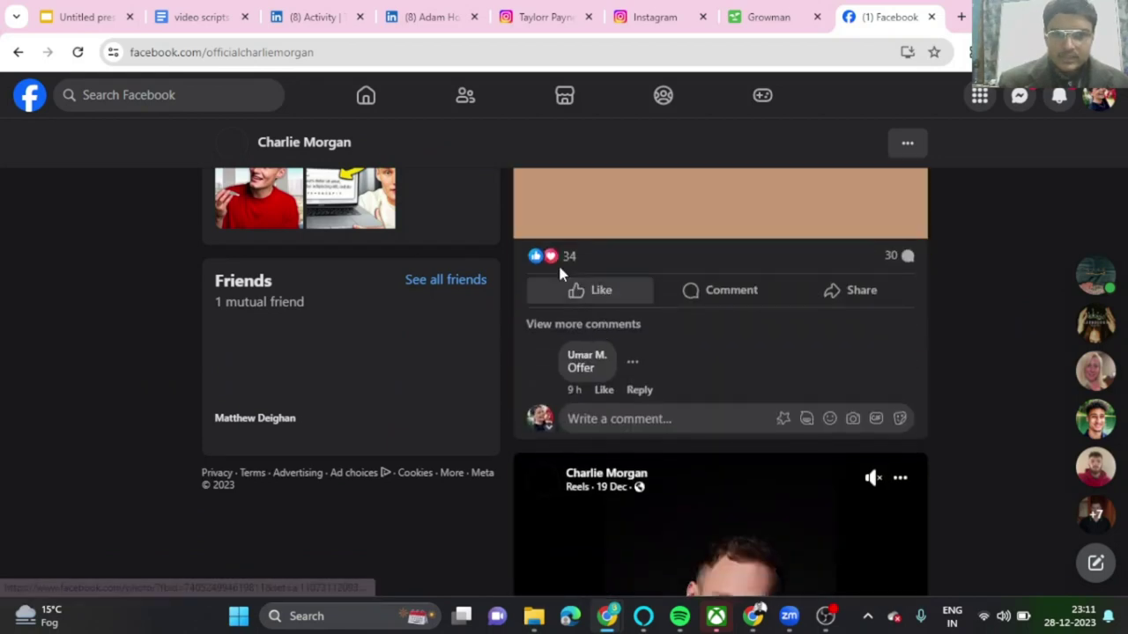
click(552, 258)
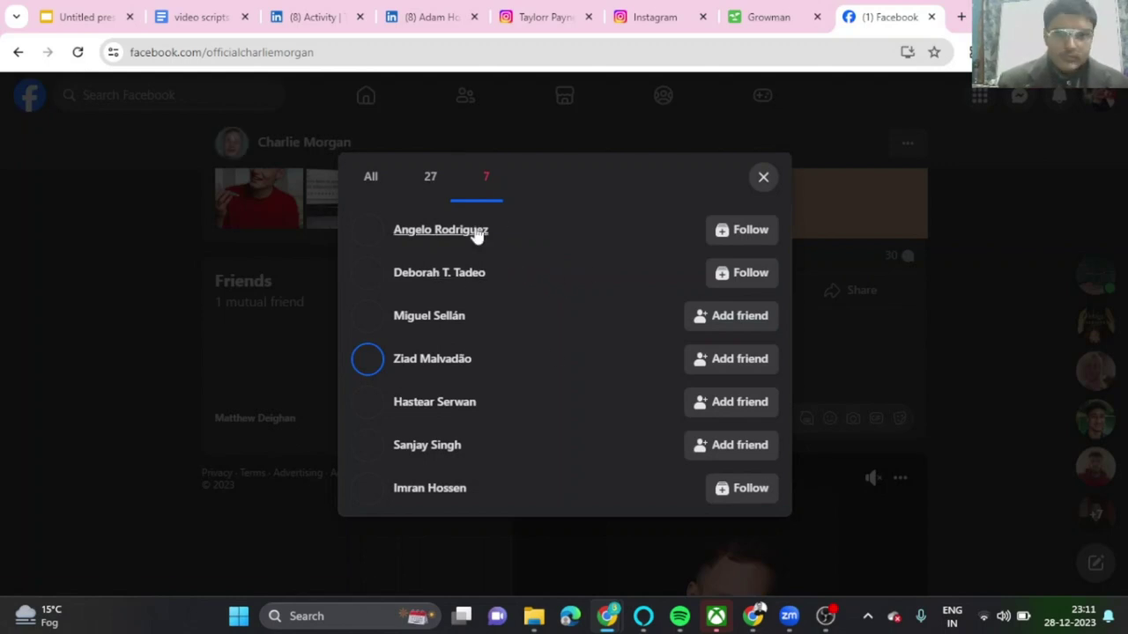
mouse_move(440, 230)
click(489, 382)
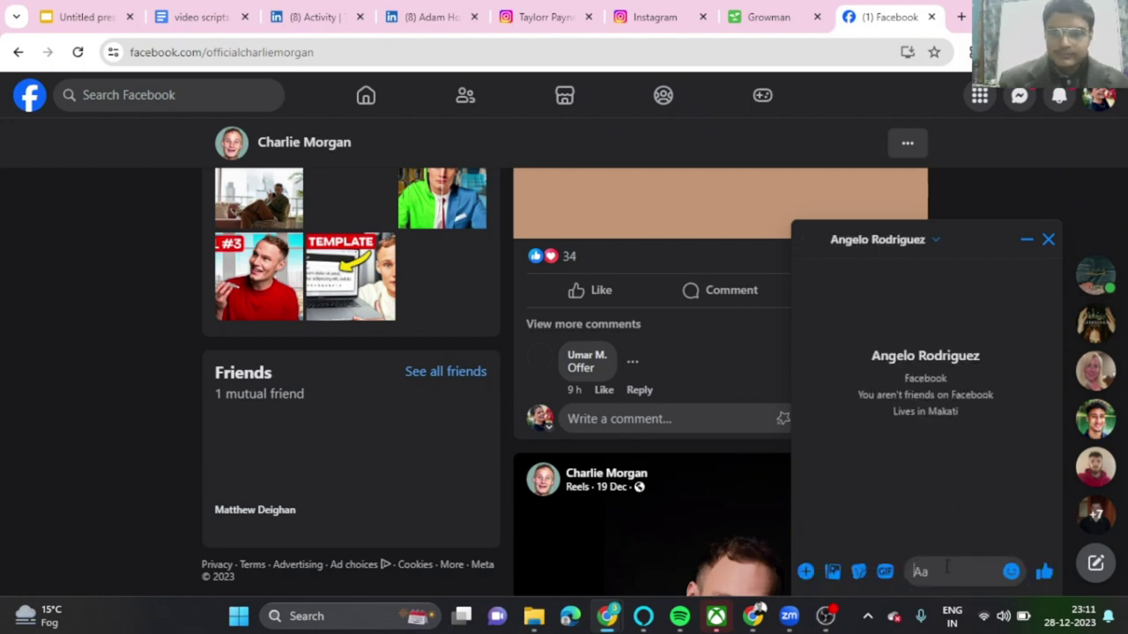
text(buy my s)
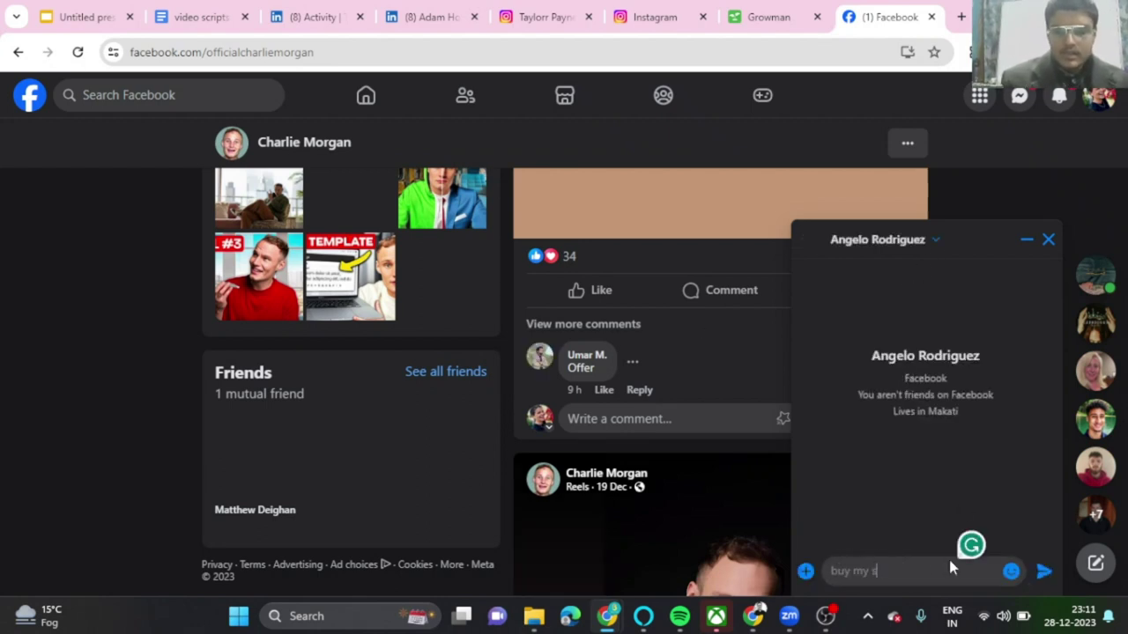
text(tufff)
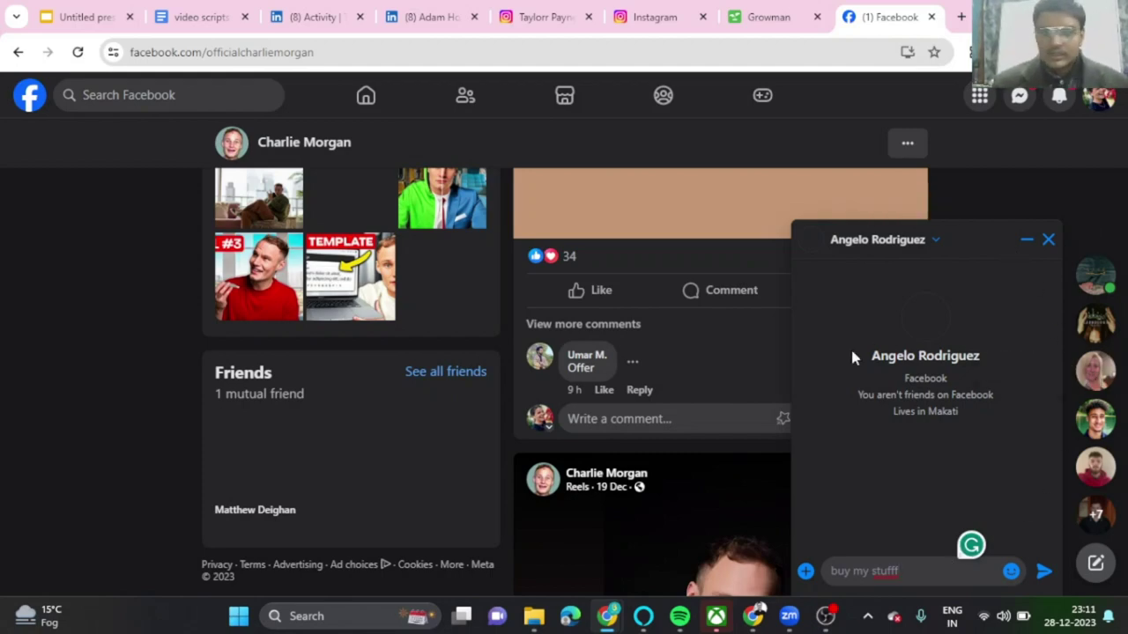
scroll(721, 356, down, 5)
scroll(721, 355, down, 3)
scroll(720, 361, up, 3)
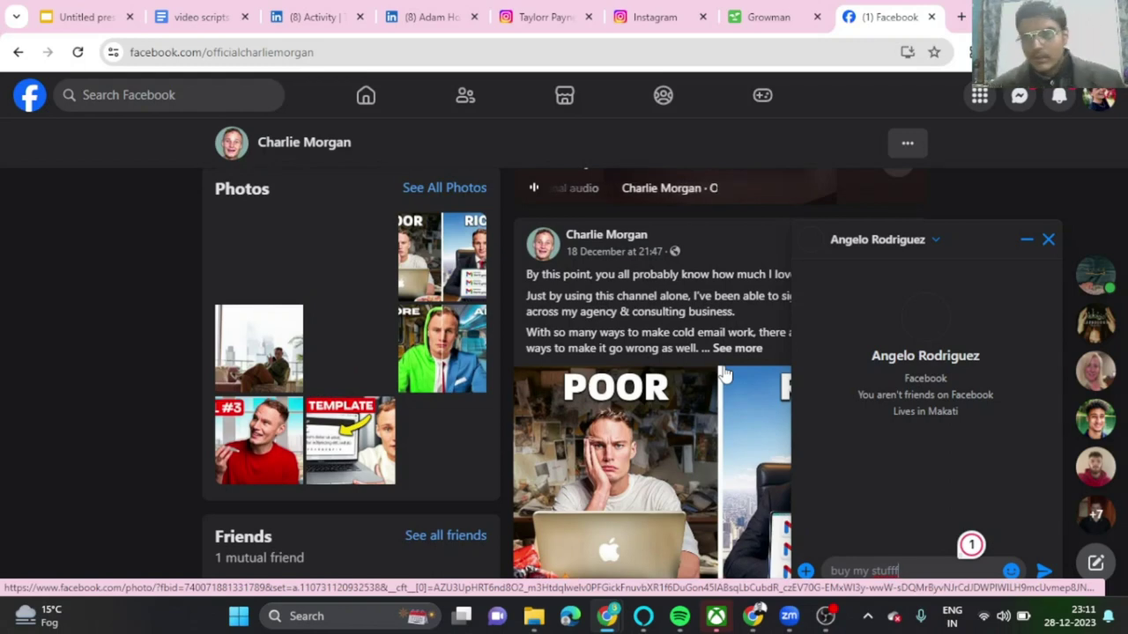
click(1029, 239)
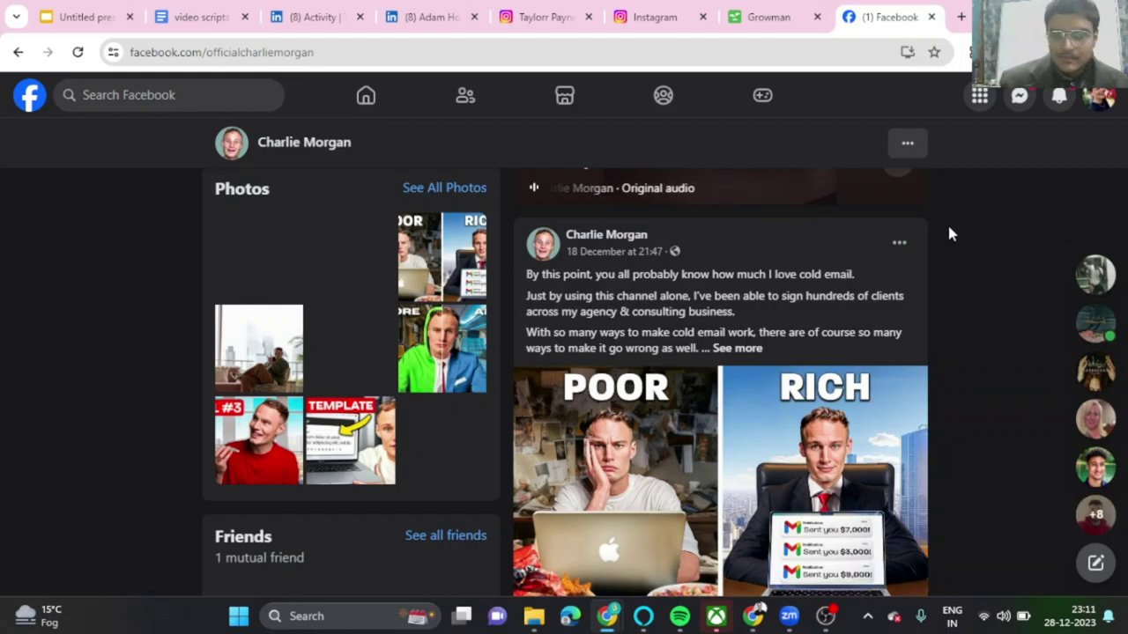
scroll(947, 226, up, 5)
scroll(945, 229, up, 10)
scroll(944, 229, down, 4)
scroll(887, 238, up, 3)
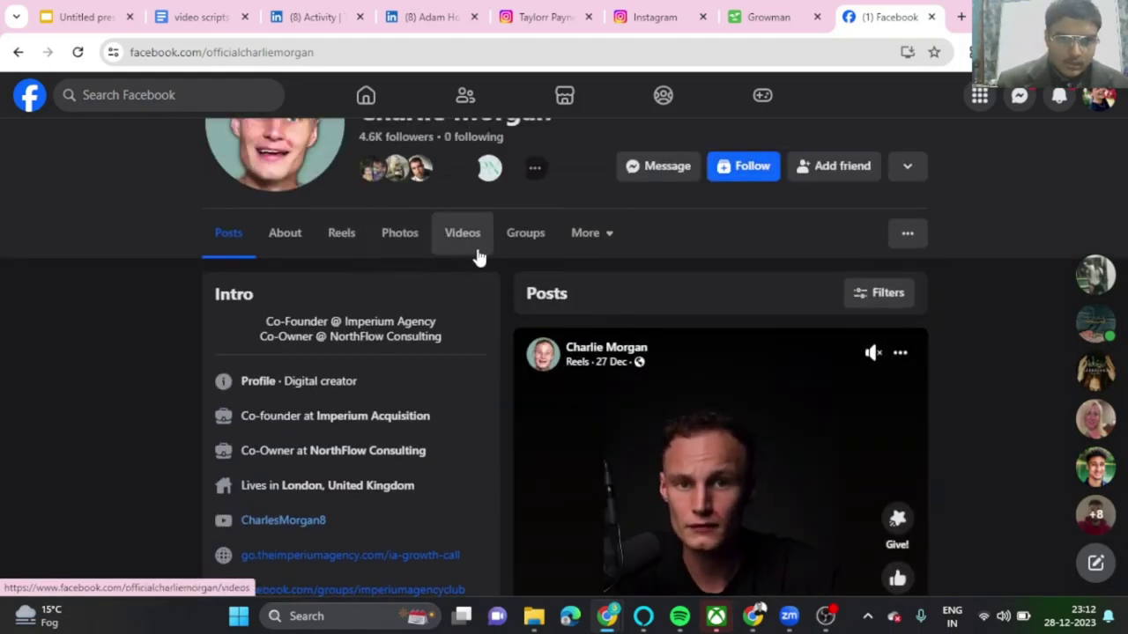
- Open a follower's profile from Charlie Morgan's followers, close the Facebook tab and move the Growman tab
click(400, 174)
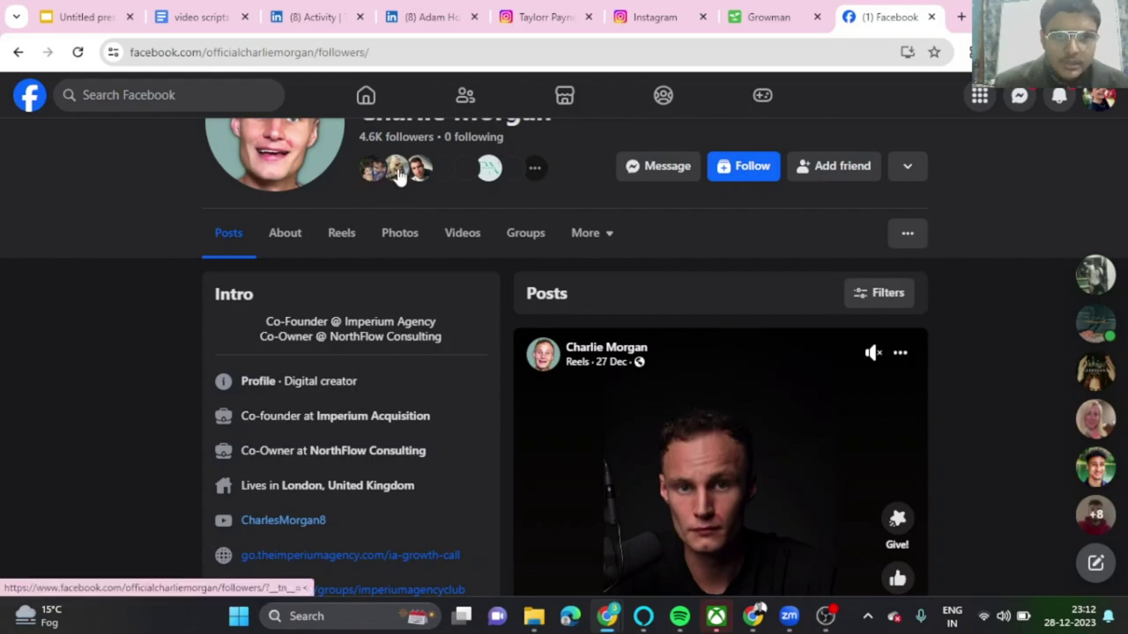
scroll(493, 446, down, 3)
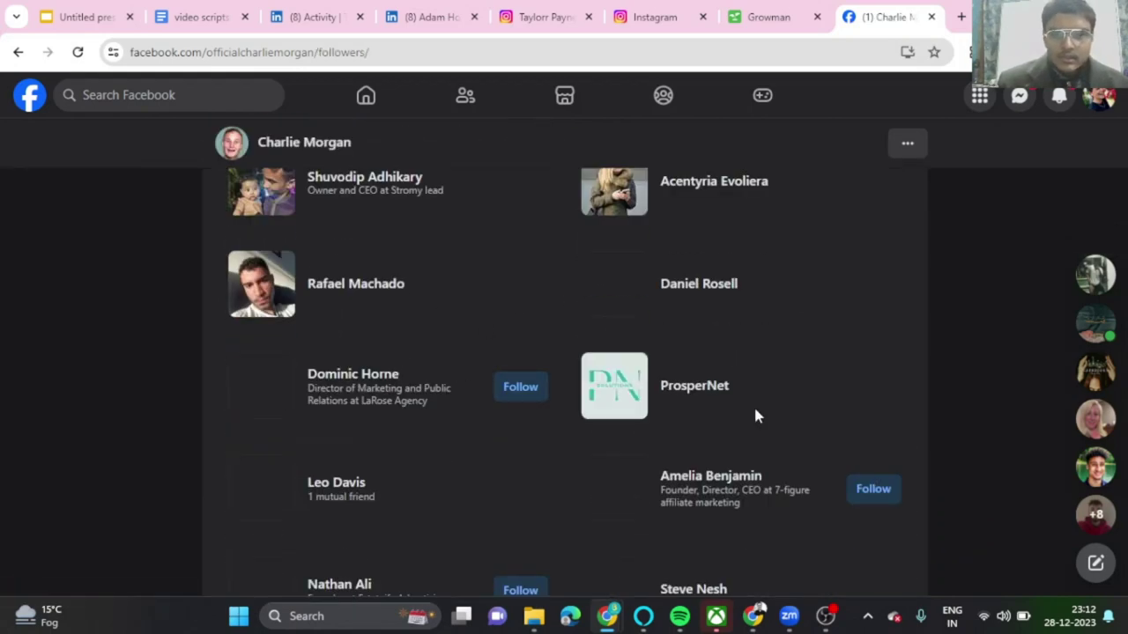
scroll(728, 303, down, 3)
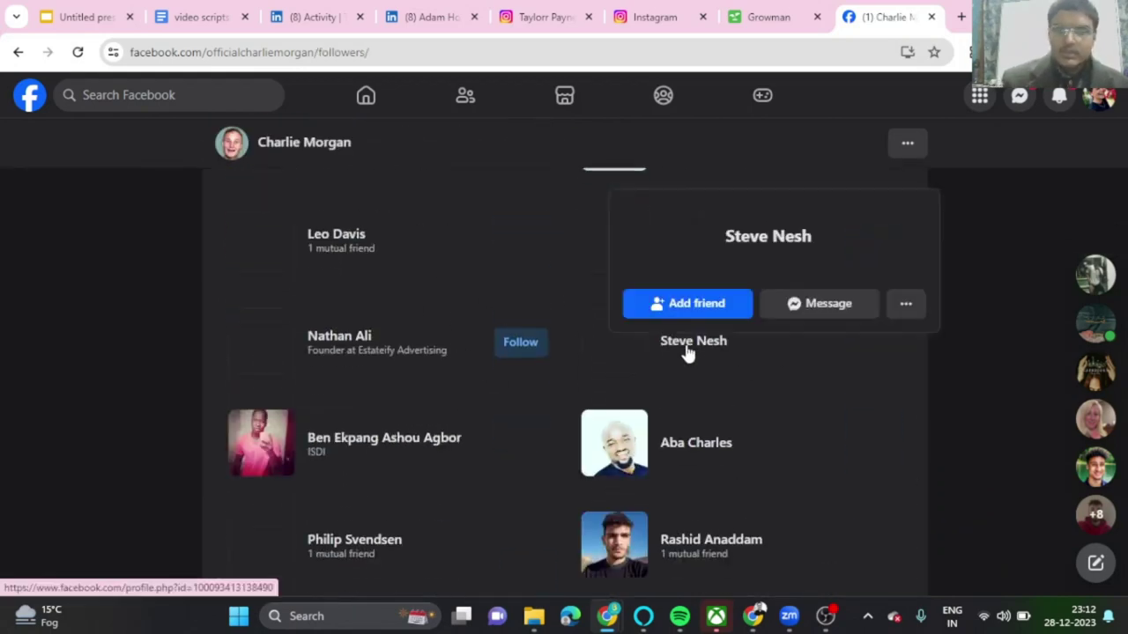
click(700, 445)
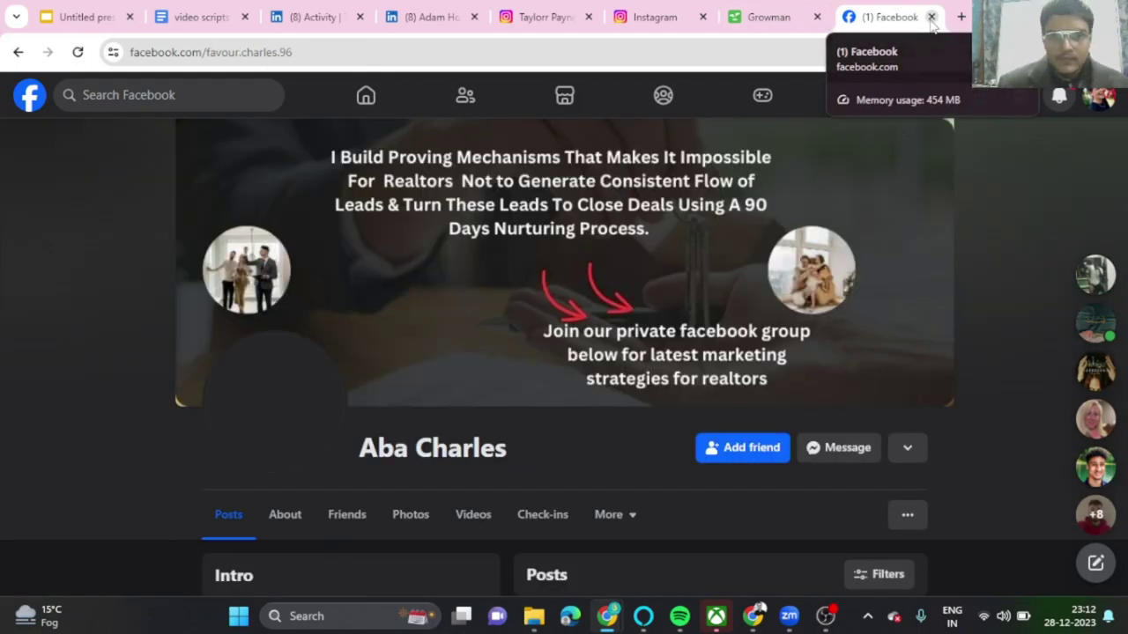
click(931, 18)
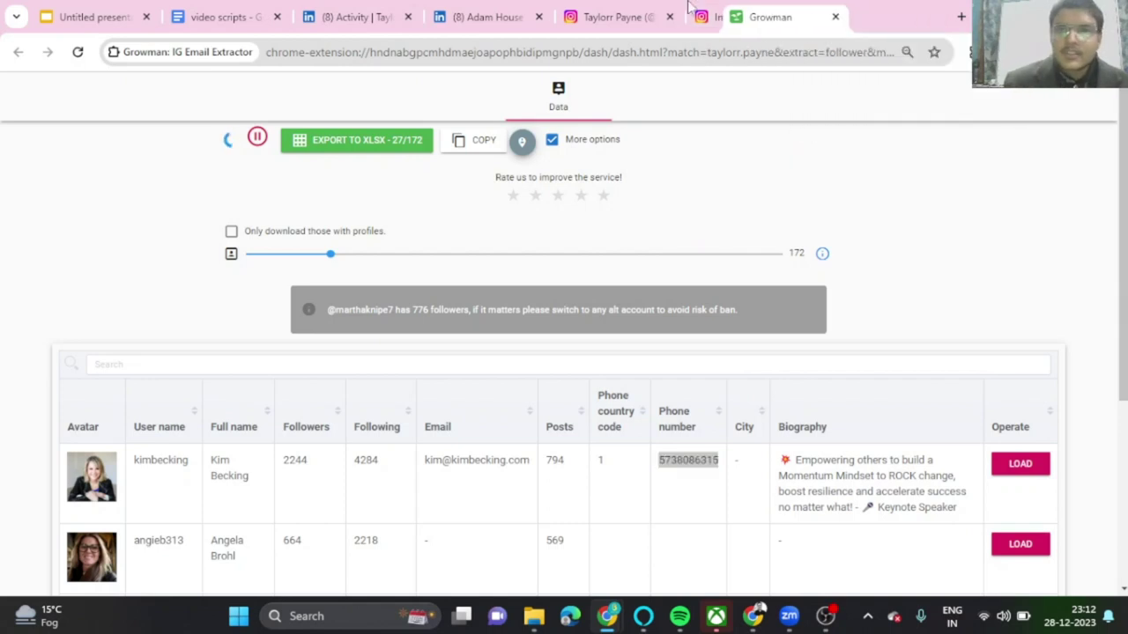
drag(868, 17, 608, 17)
- Review the whiteboard in the video scripts document, check the Extensions list, then go through the Instagram tabs
click(220, 17)
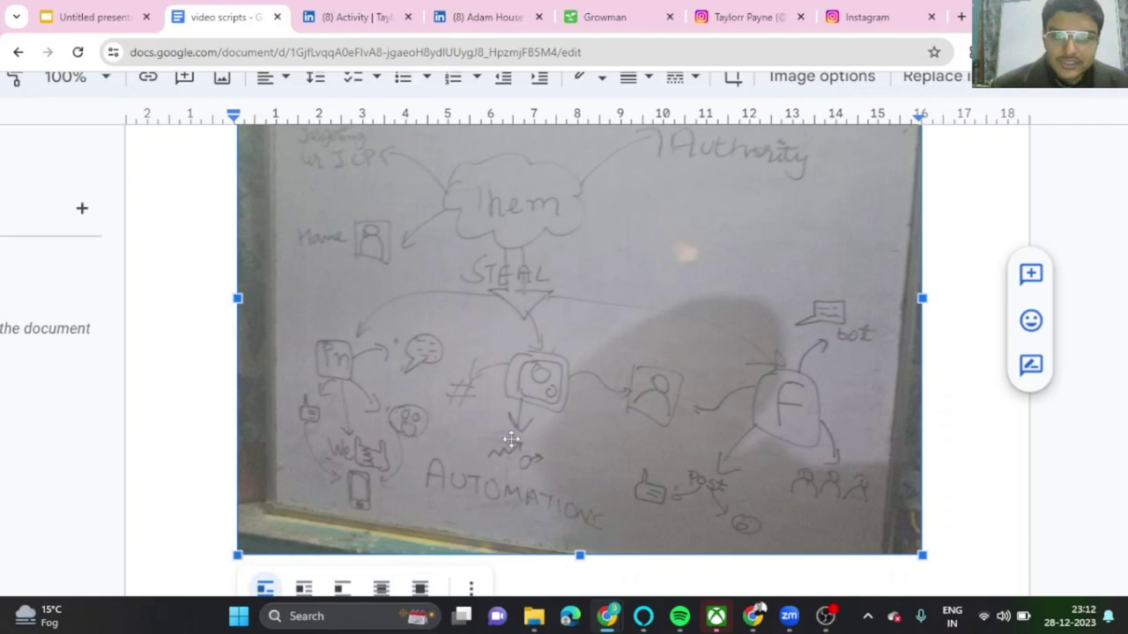
click(966, 53)
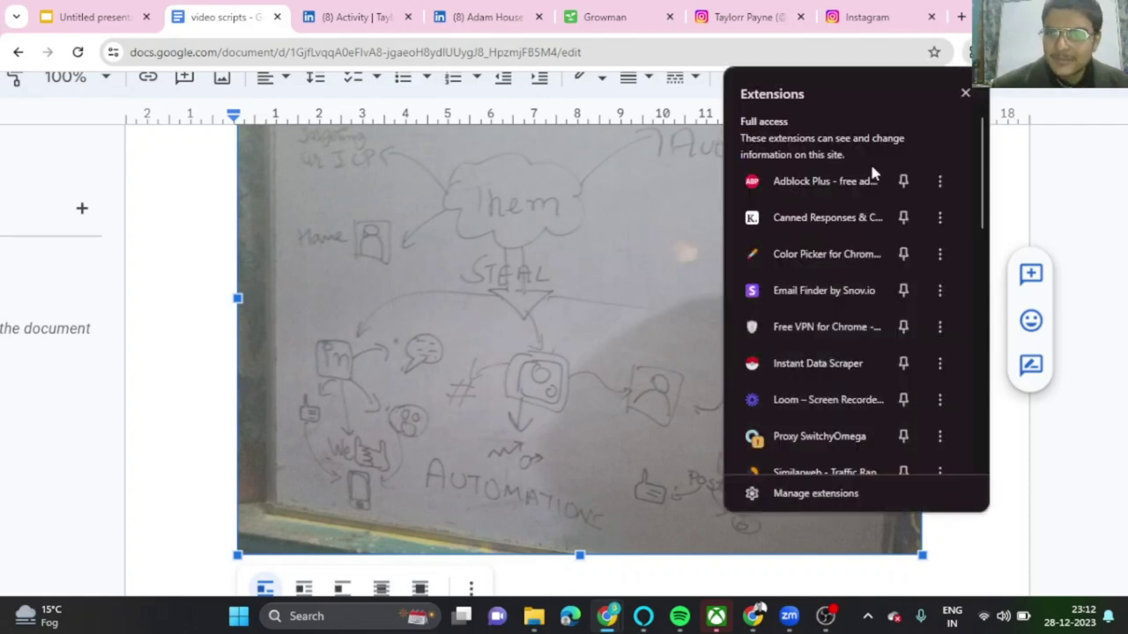
click(1074, 189)
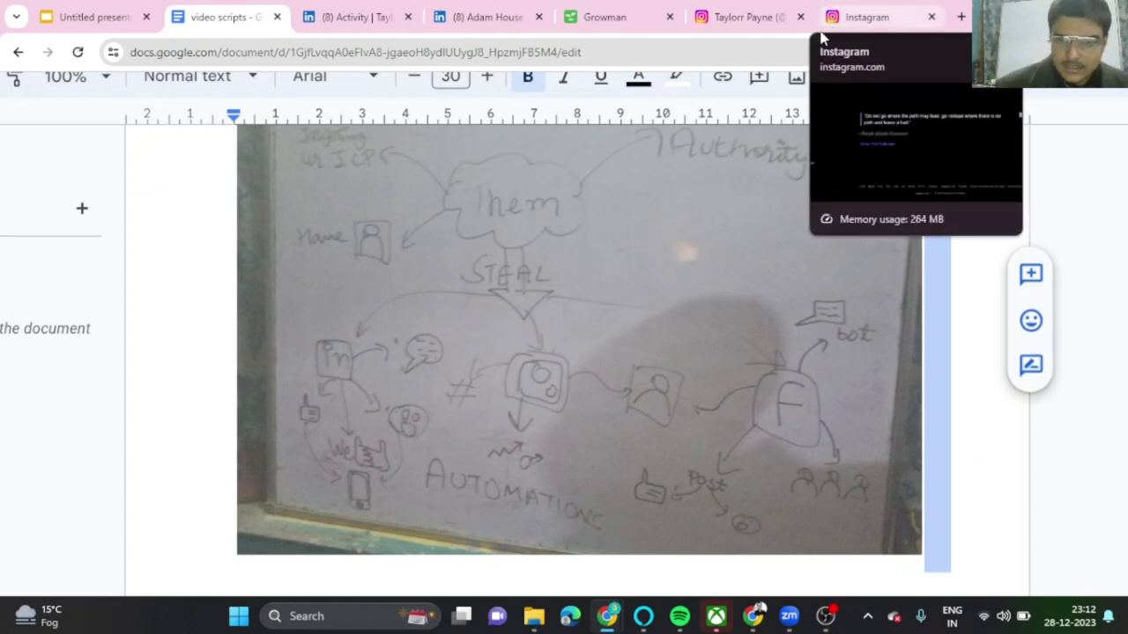
click(857, 17)
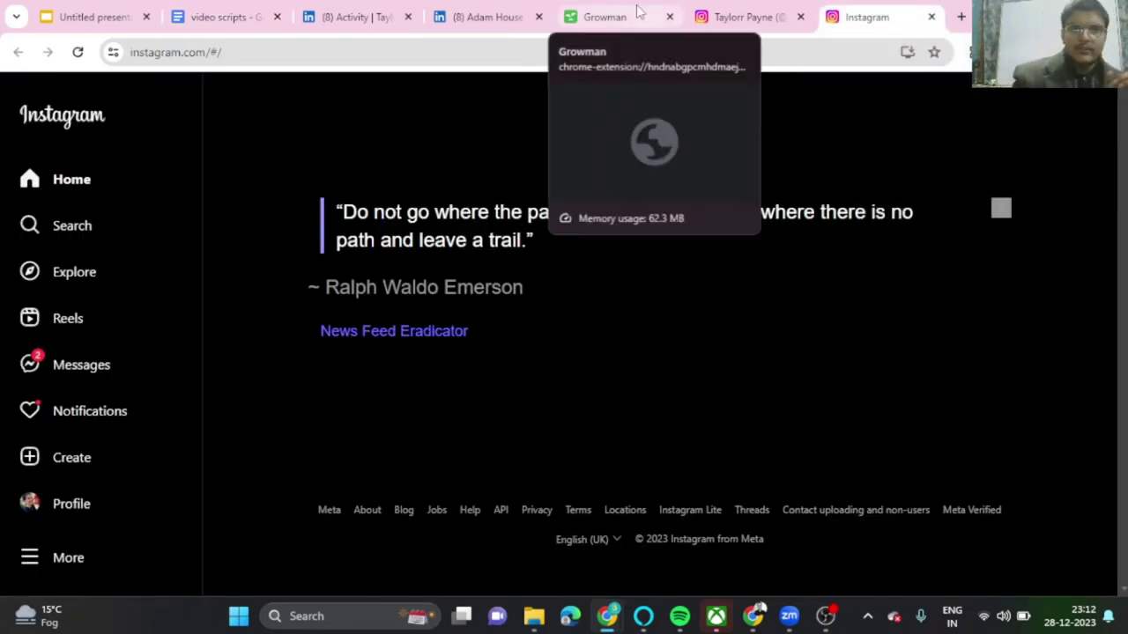
click(487, 17)
- Open the Clients for Coaches & Consultants group from recent searches in its own tab
click(961, 16)
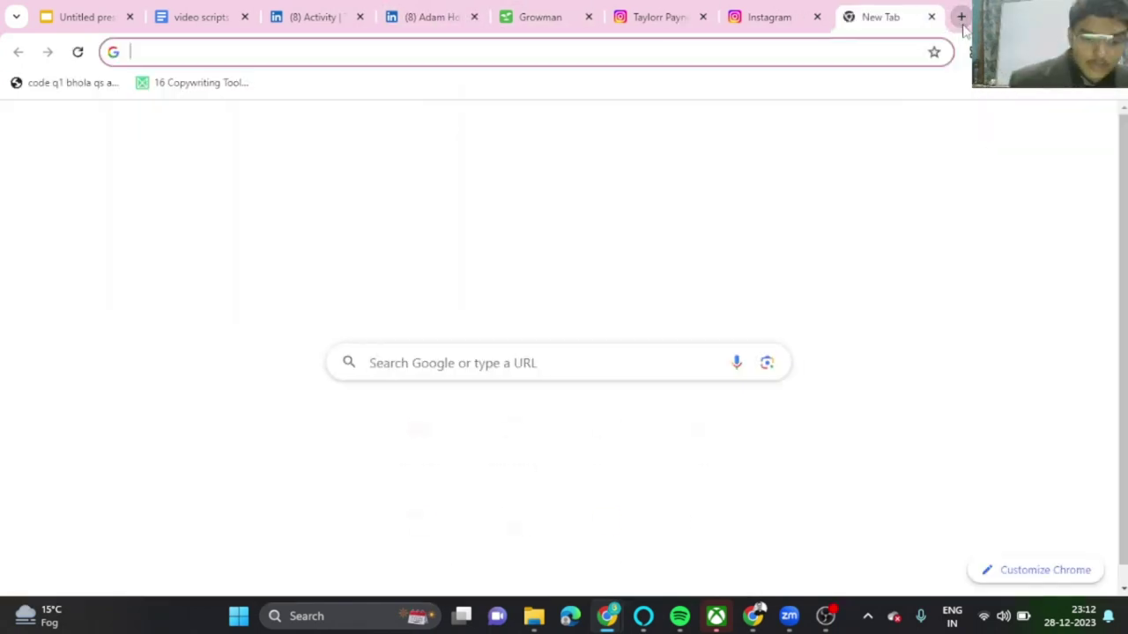
text(f)
key(Return)
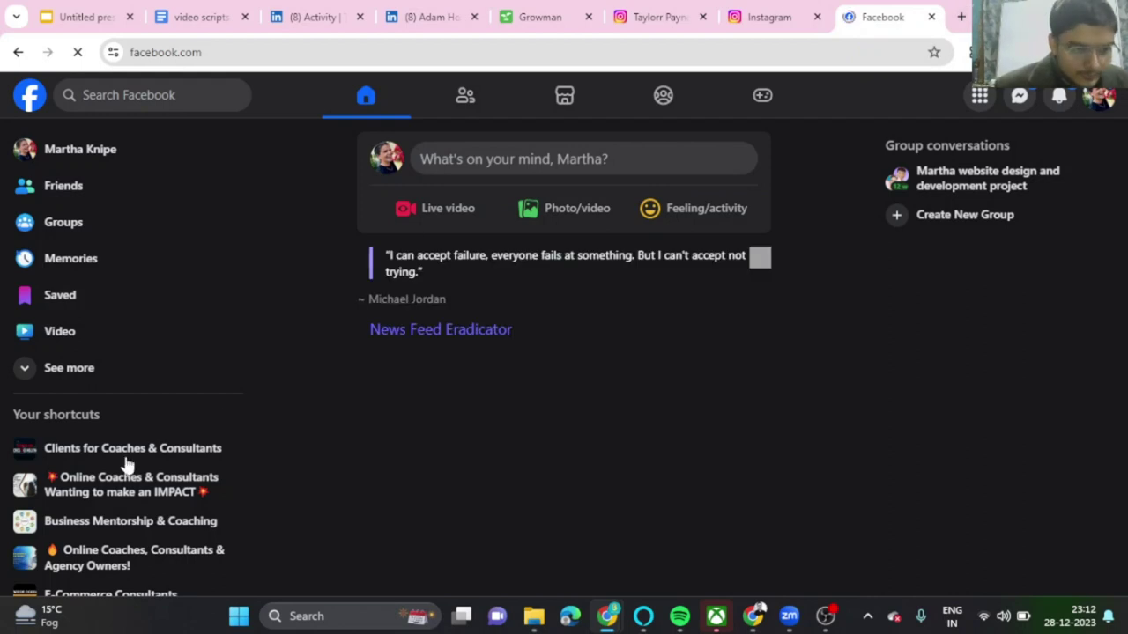
scroll(123, 462, down, 2)
scroll(123, 462, up, 2)
click(149, 96)
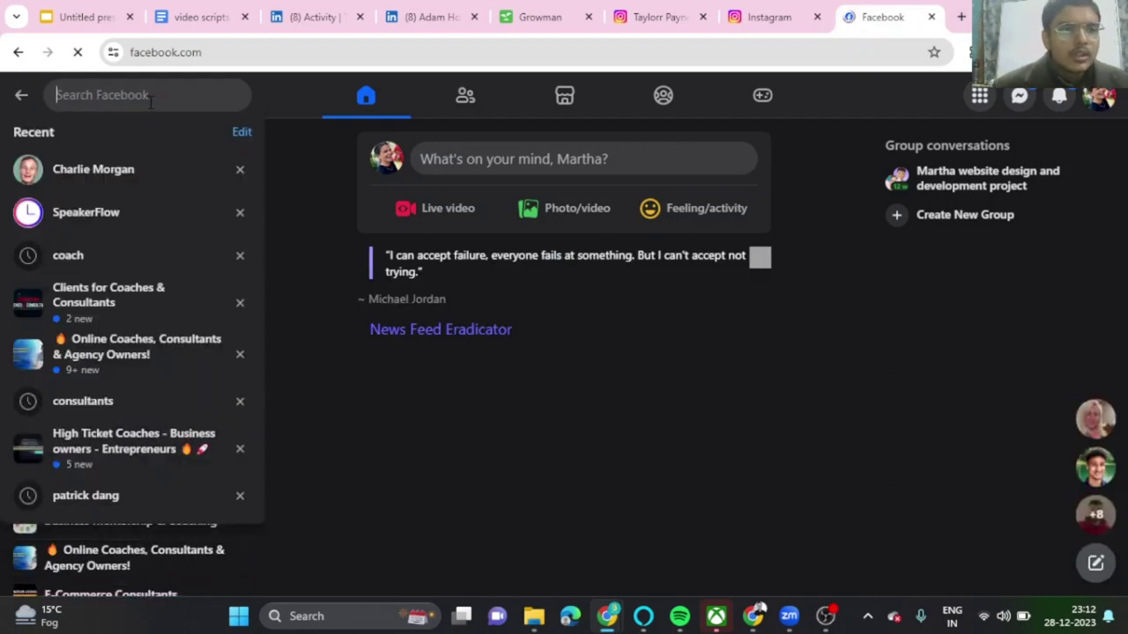
click(160, 295)
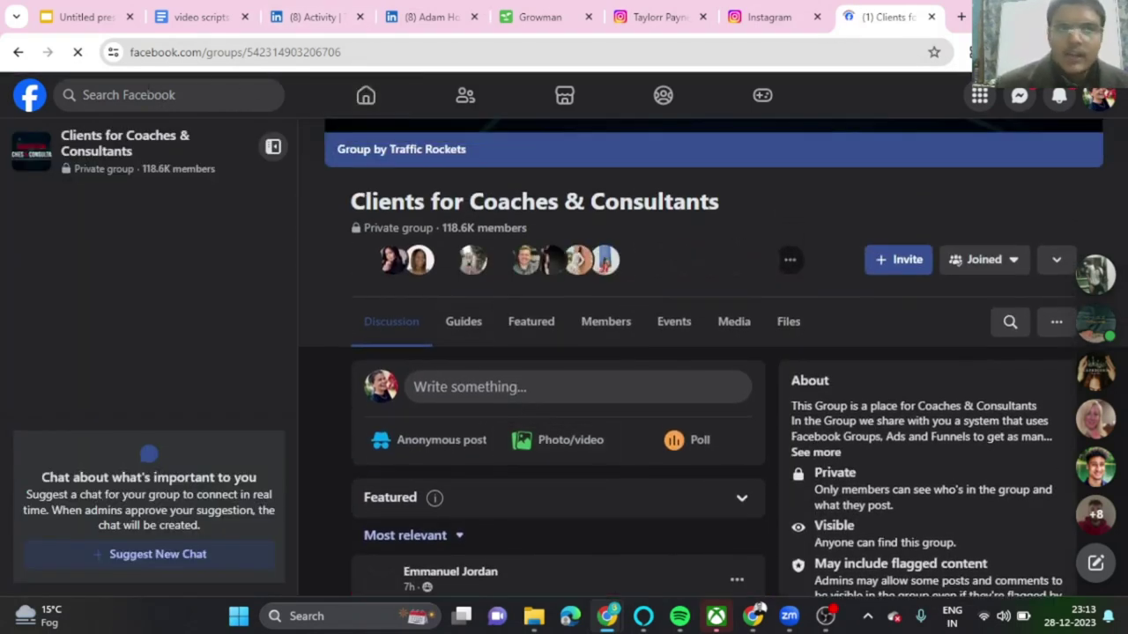
right_click(23, 167)
click(88, 182)
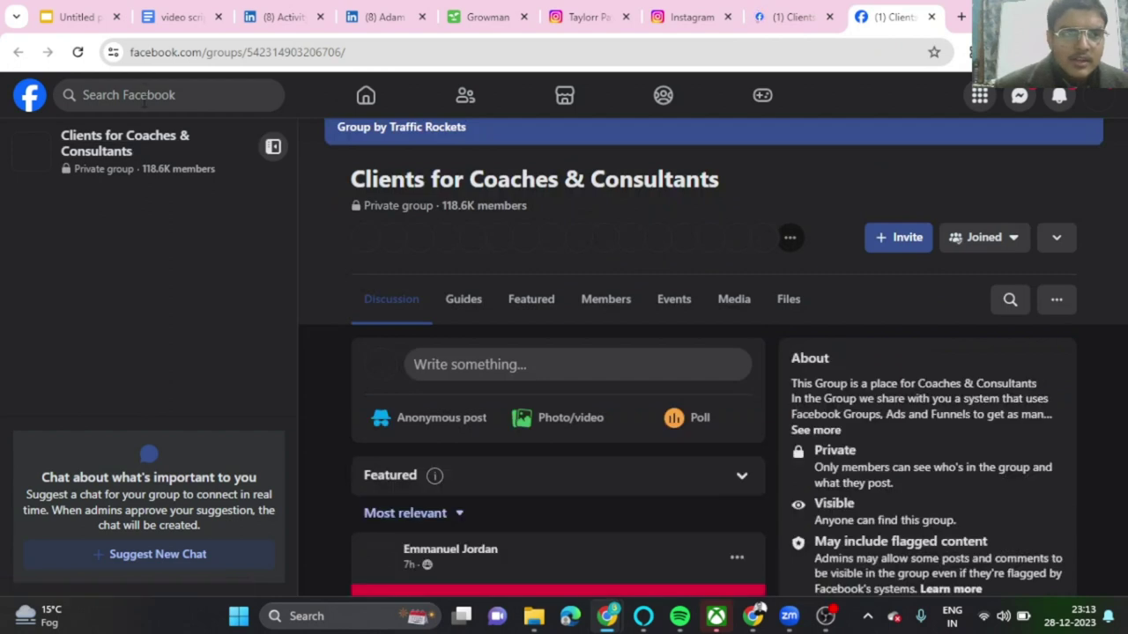
- Rerun a recent competitor search, filter to Groups, and open the private inner-circle group
click(143, 95)
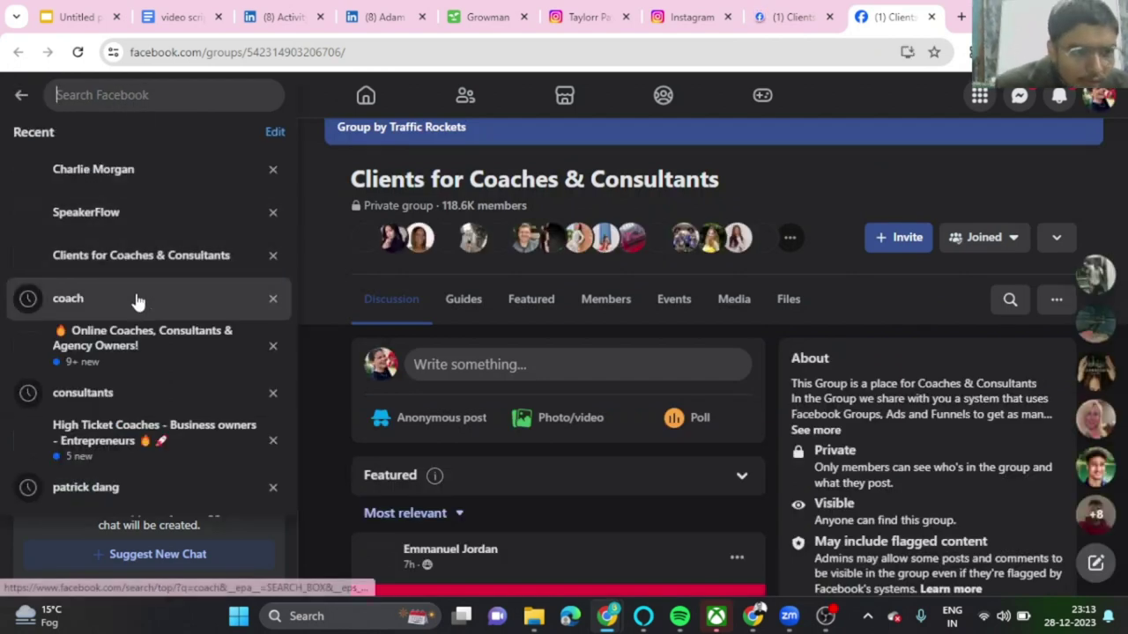
scroll(71, 298, down, 2)
click(85, 487)
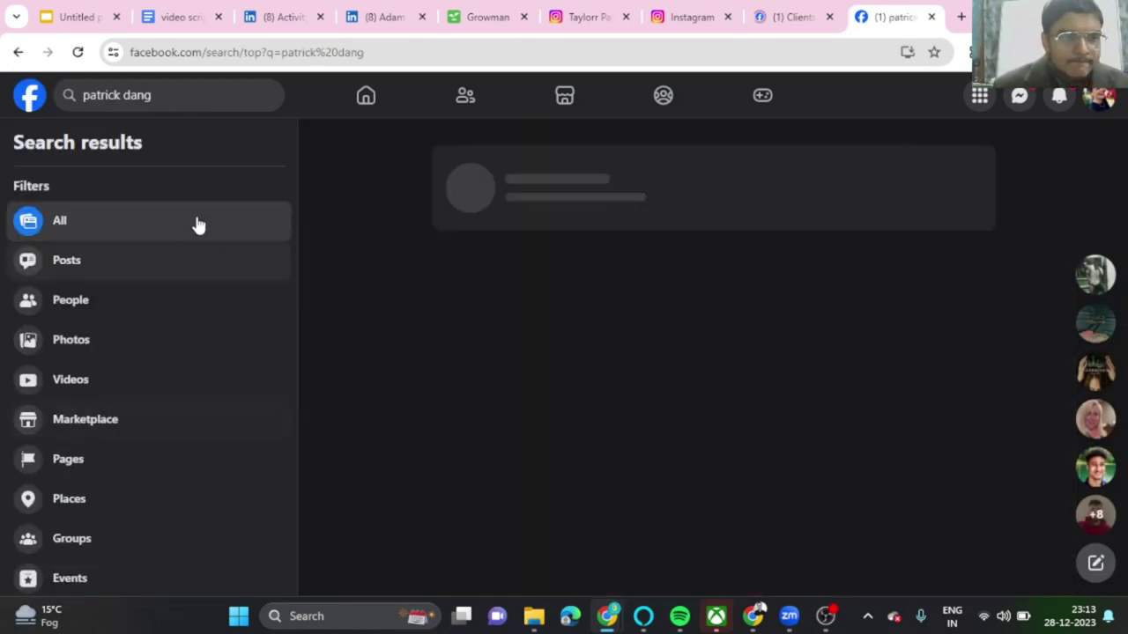
scroll(625, 290, down, 4)
scroll(624, 290, down, 3)
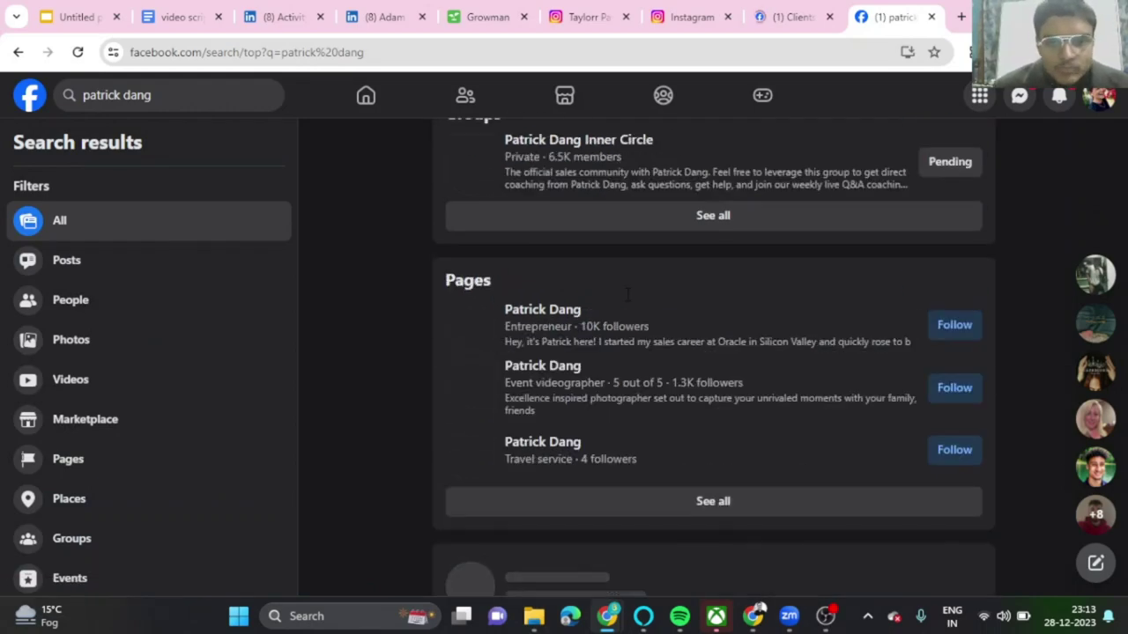
scroll(625, 289, down, 1)
scroll(628, 300, down, 3)
scroll(629, 301, down, 4)
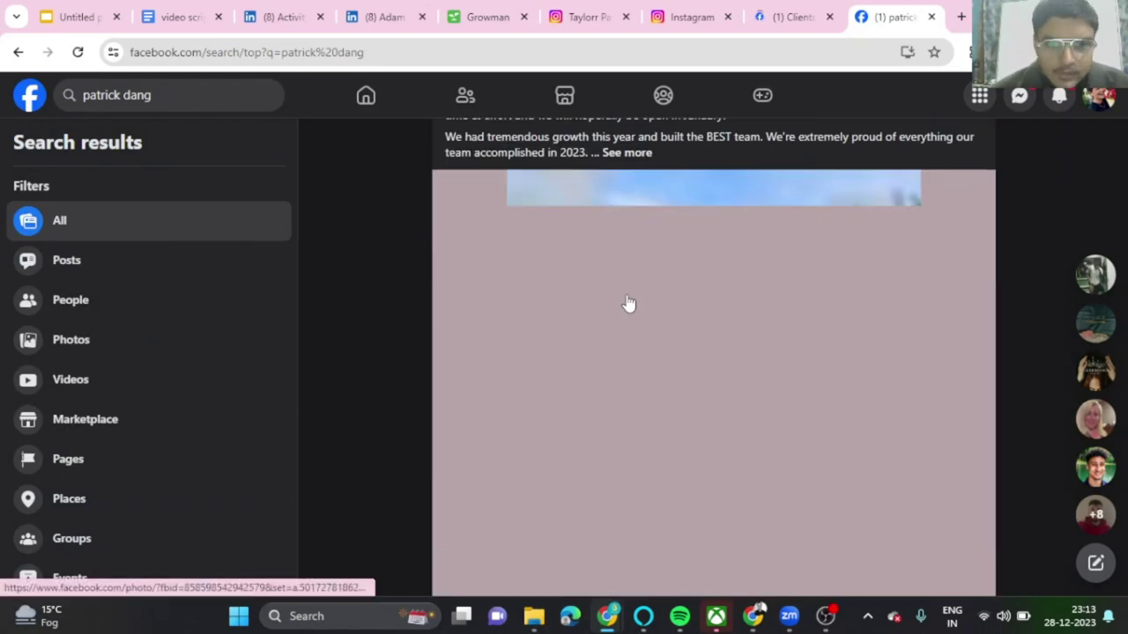
scroll(628, 300, up, 5)
scroll(628, 301, up, 2)
scroll(628, 300, down, 5)
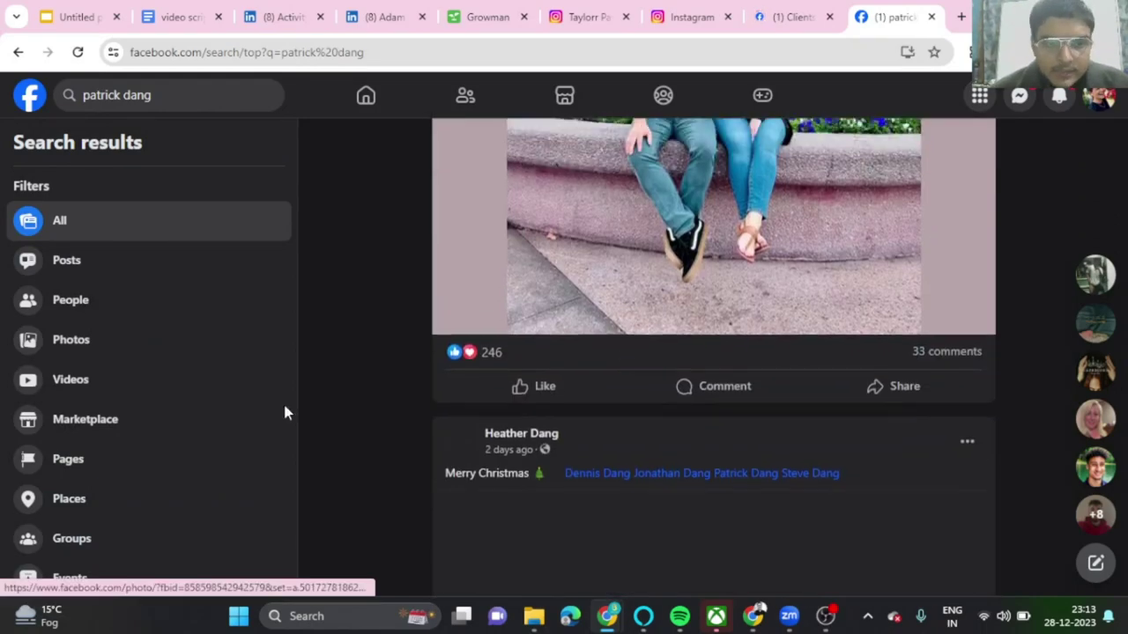
click(72, 538)
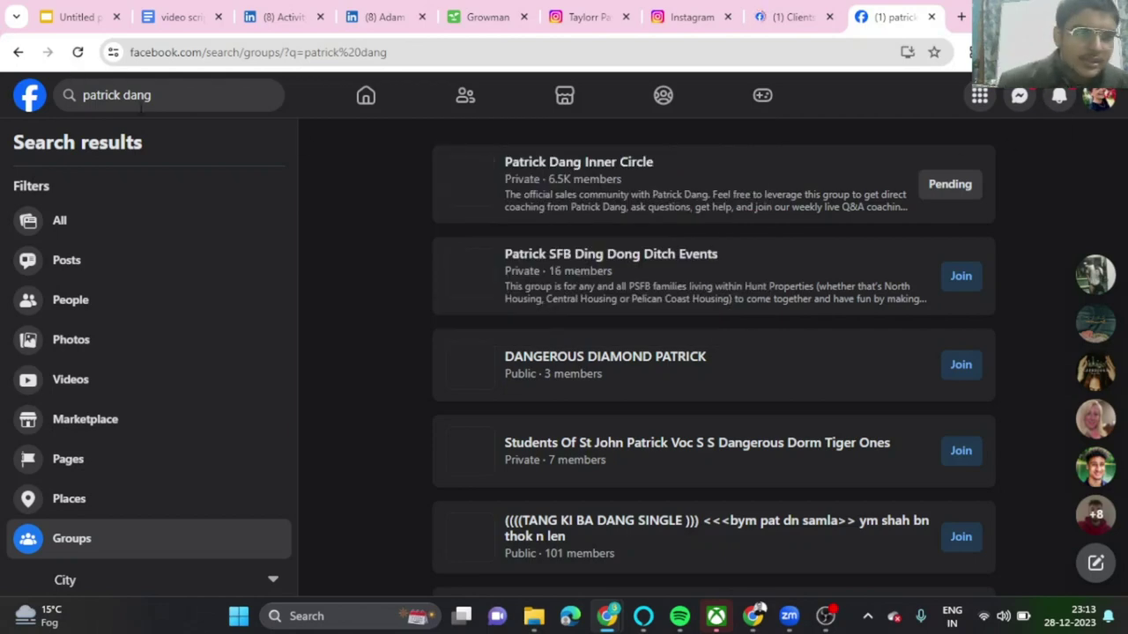
click(553, 165)
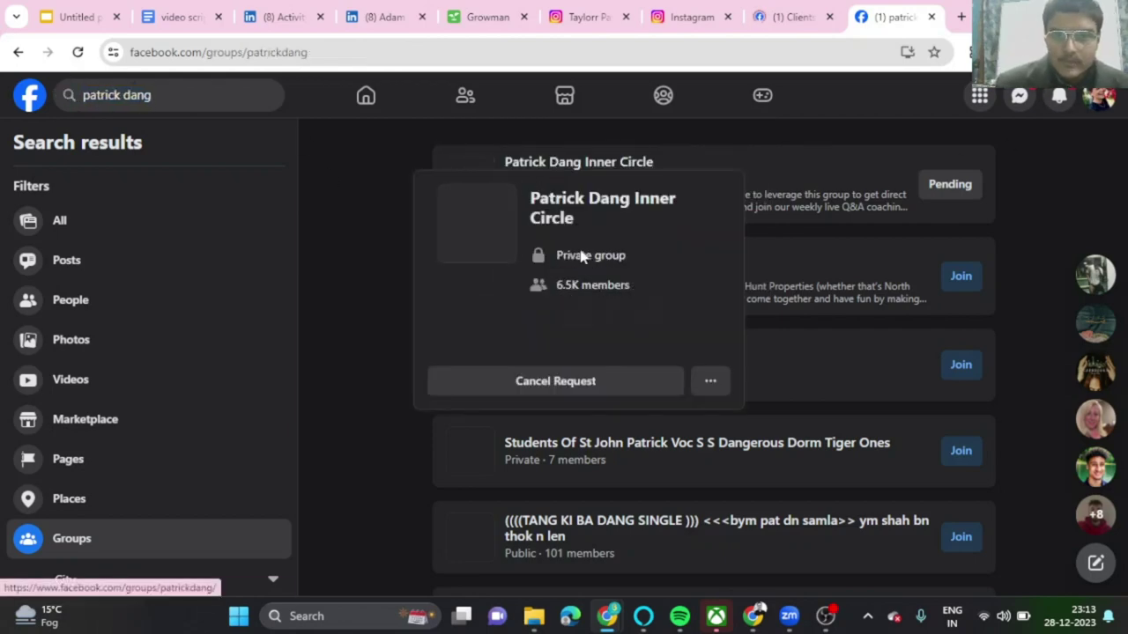
scroll(628, 234, down, 8)
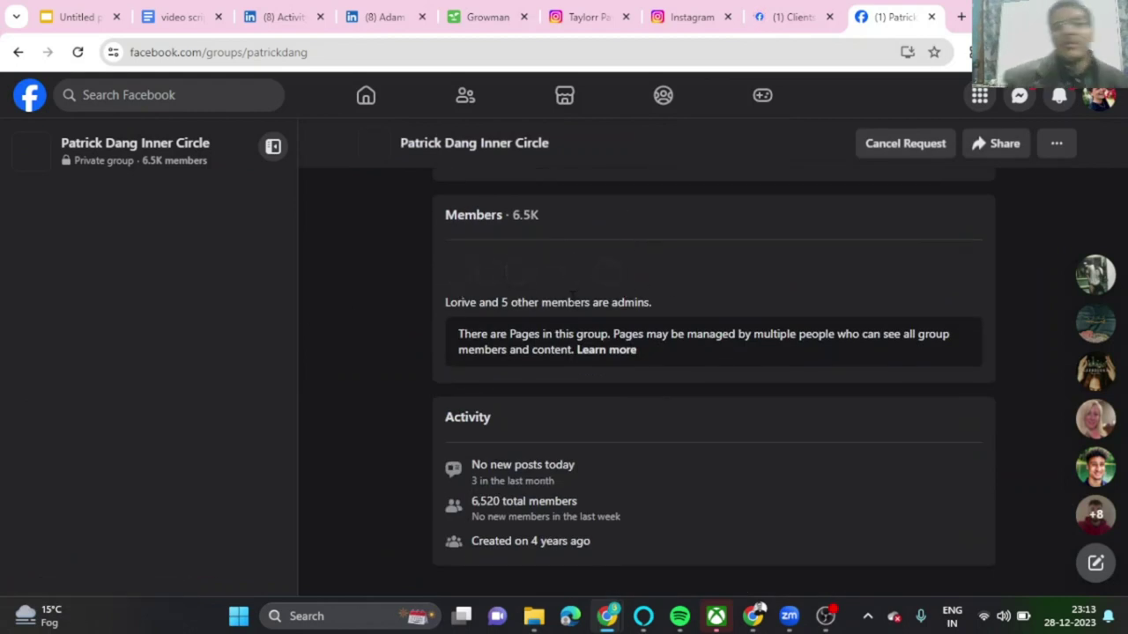
mouse_move(569, 272)
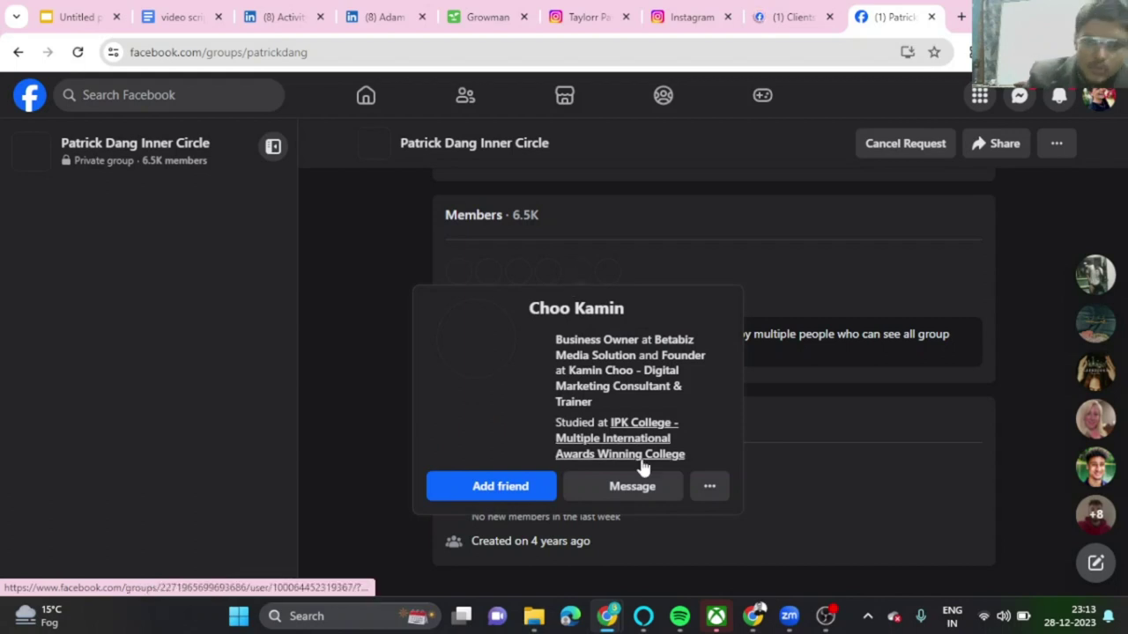
click(631, 485)
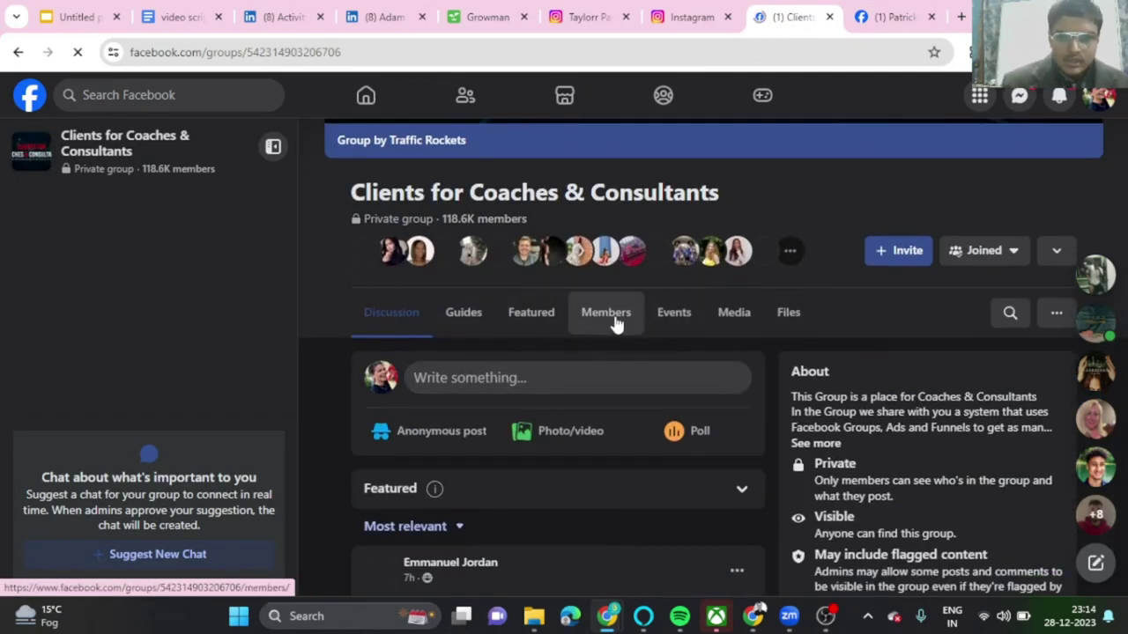
- Show all group members with things in common, then launch the Messenger Bot extension
click(606, 312)
scroll(617, 352, down, 4)
scroll(625, 397, down, 4)
scroll(627, 433, down, 4)
scroll(643, 347, up, 3)
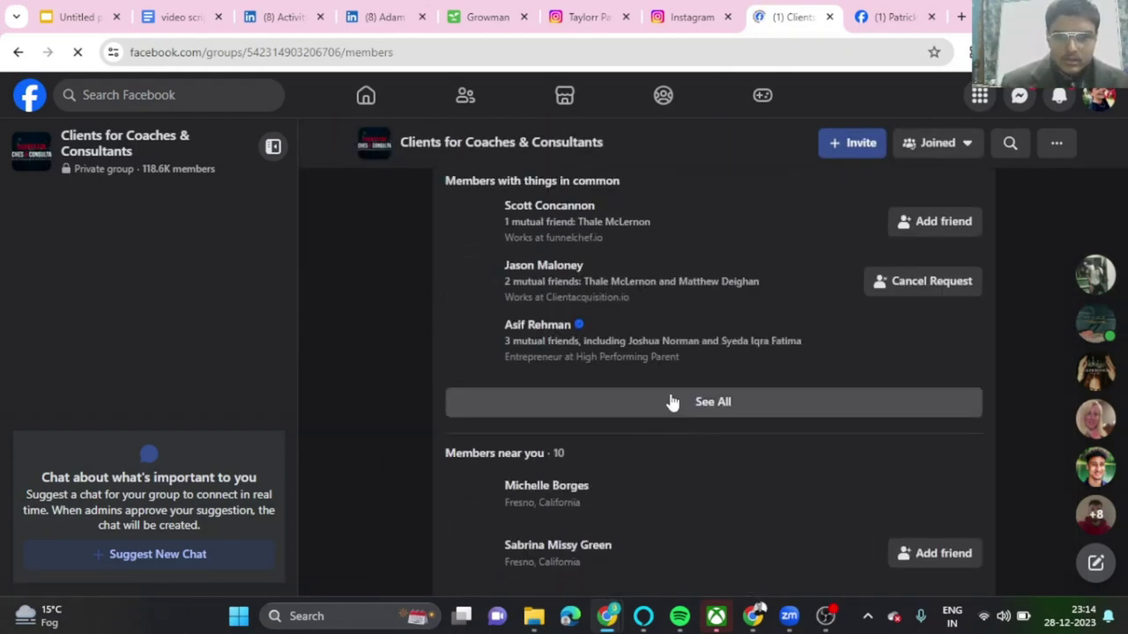
click(674, 406)
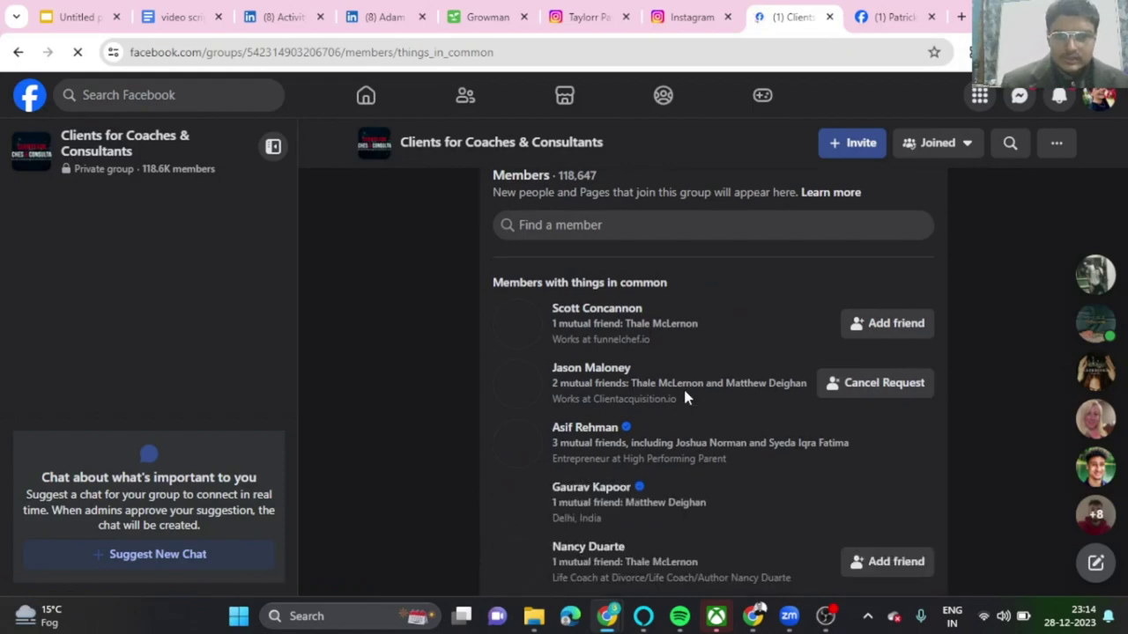
scroll(682, 382, down, 1)
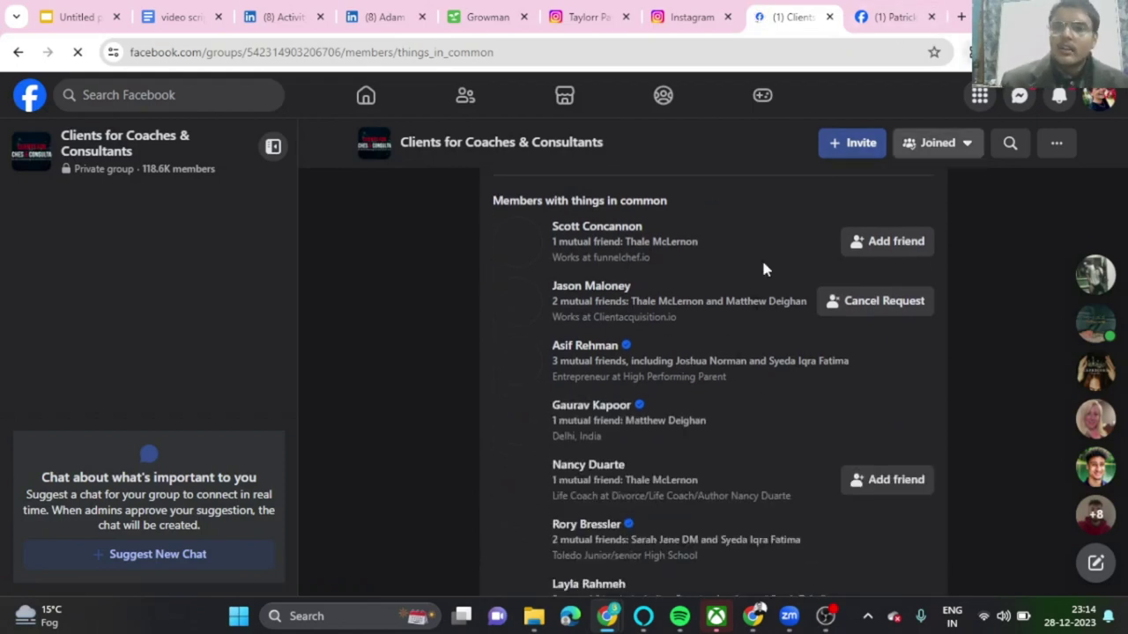
scroll(754, 262, down, 3)
scroll(640, 280, down, 2)
scroll(641, 281, down, 4)
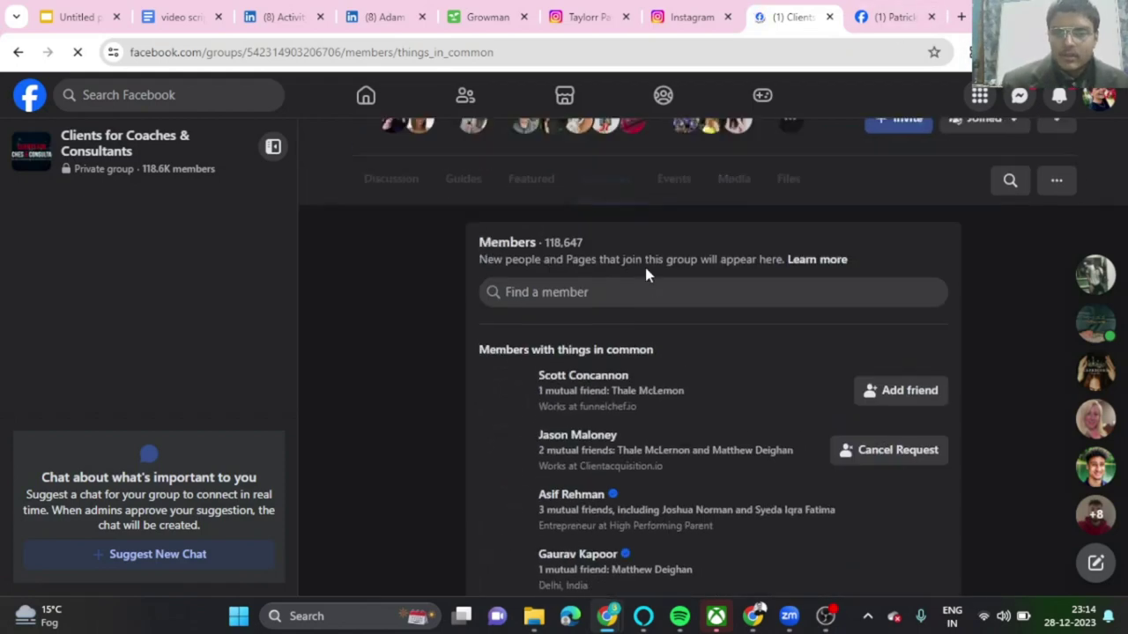
scroll(644, 263, down, 5)
scroll(644, 264, down, 4)
scroll(639, 255, down, 4)
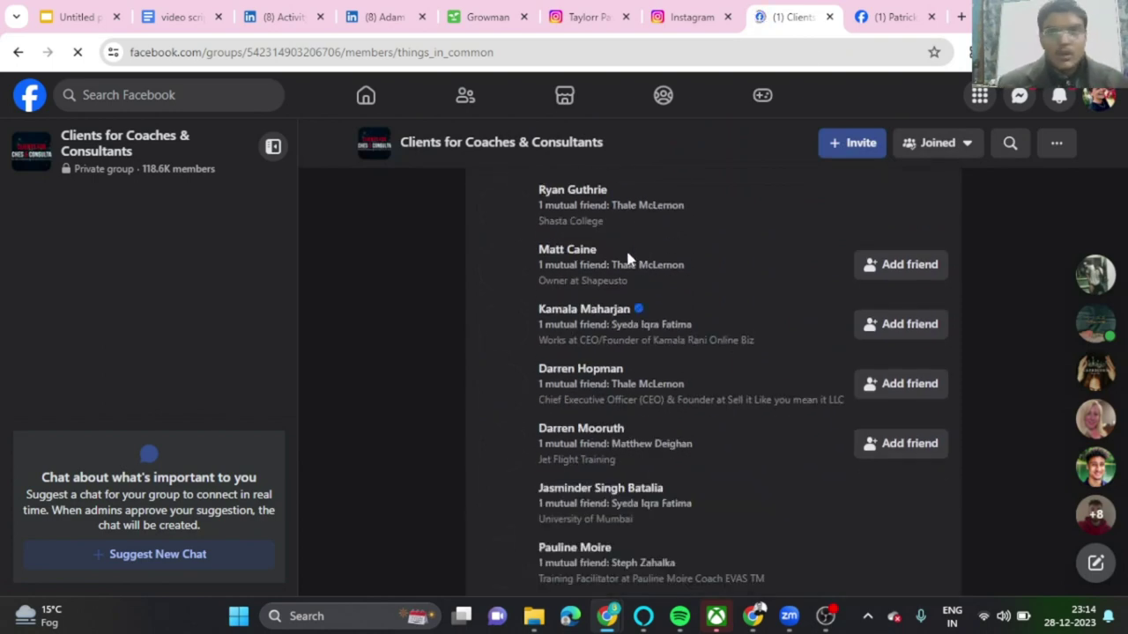
click(964, 52)
scroll(819, 264, down, 3)
scroll(810, 284, down, 1)
click(823, 256)
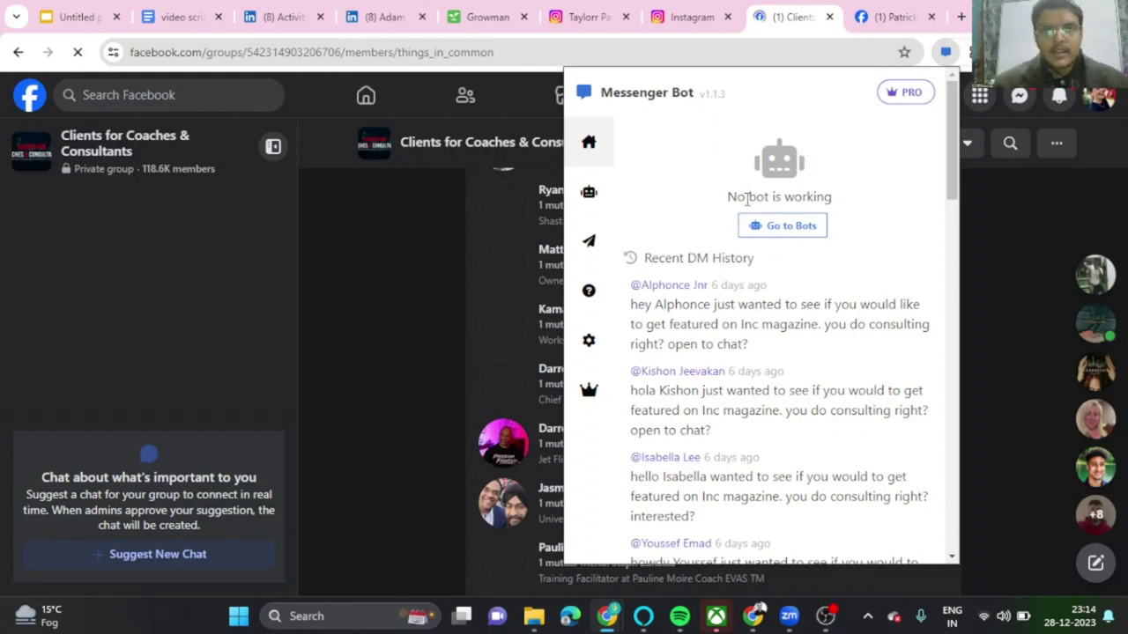
- Review the HANNA bot's settings from Messenger Bot's DM Bots list, then close the popup
click(589, 192)
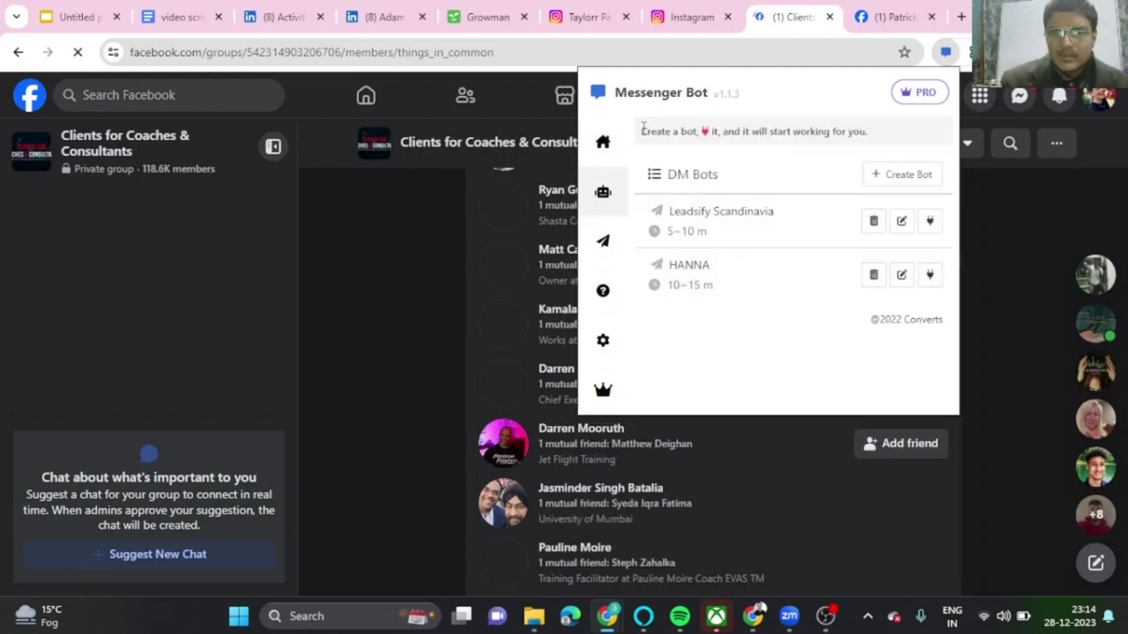
click(602, 142)
click(603, 194)
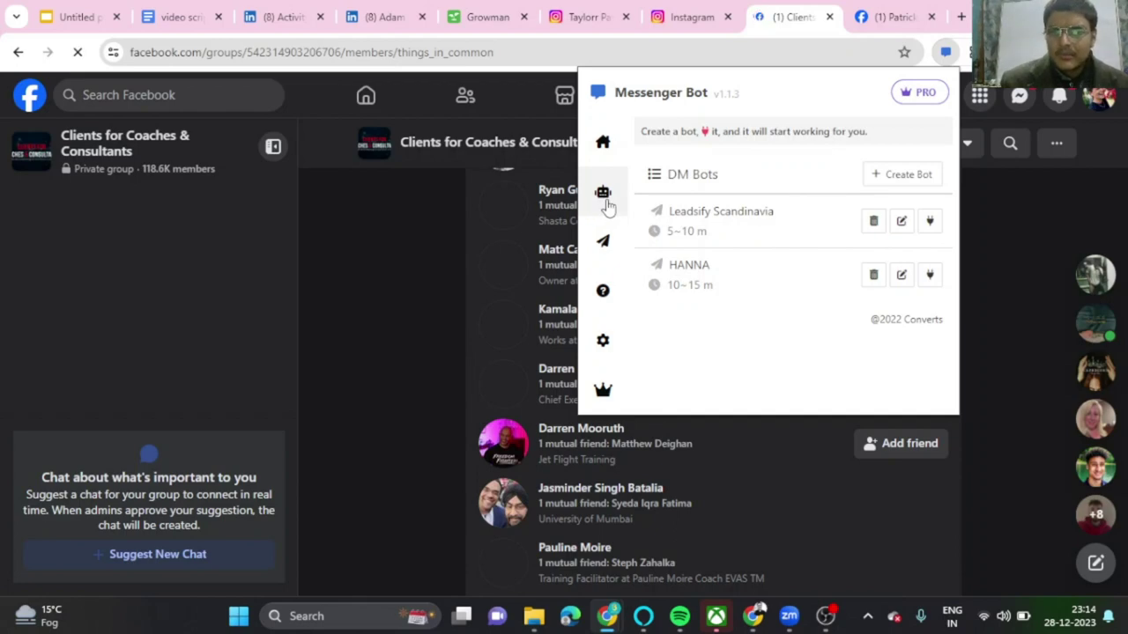
click(602, 142)
click(602, 192)
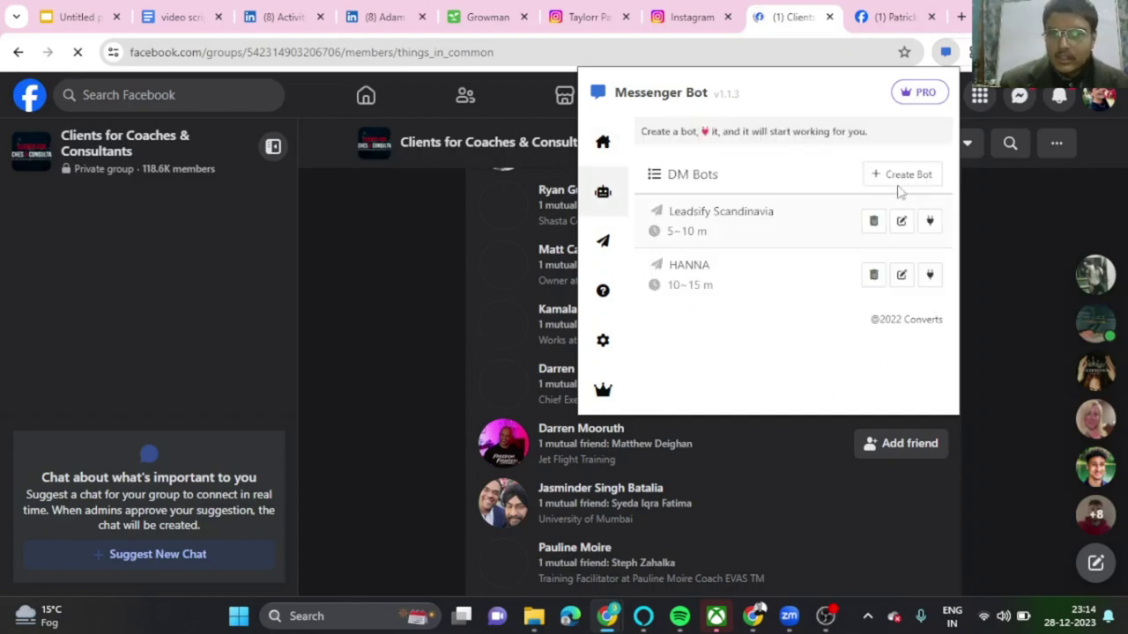
click(901, 274)
scroll(828, 335, down, 5)
scroll(815, 357, down, 5)
scroll(815, 357, up, 5)
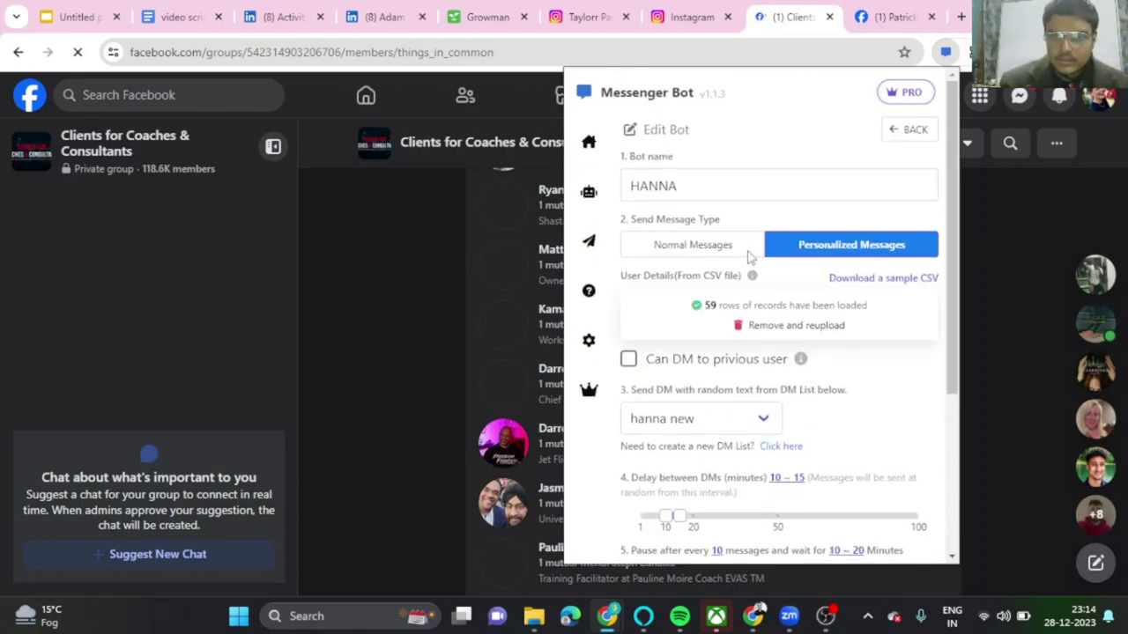
click(588, 192)
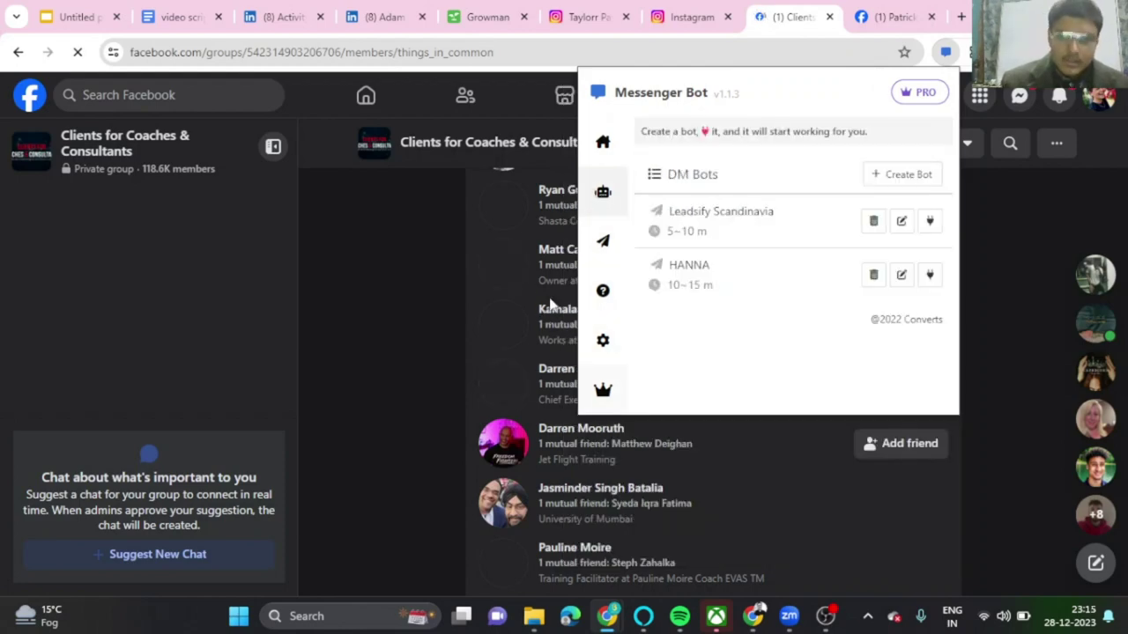
scroll(529, 352, down, 3)
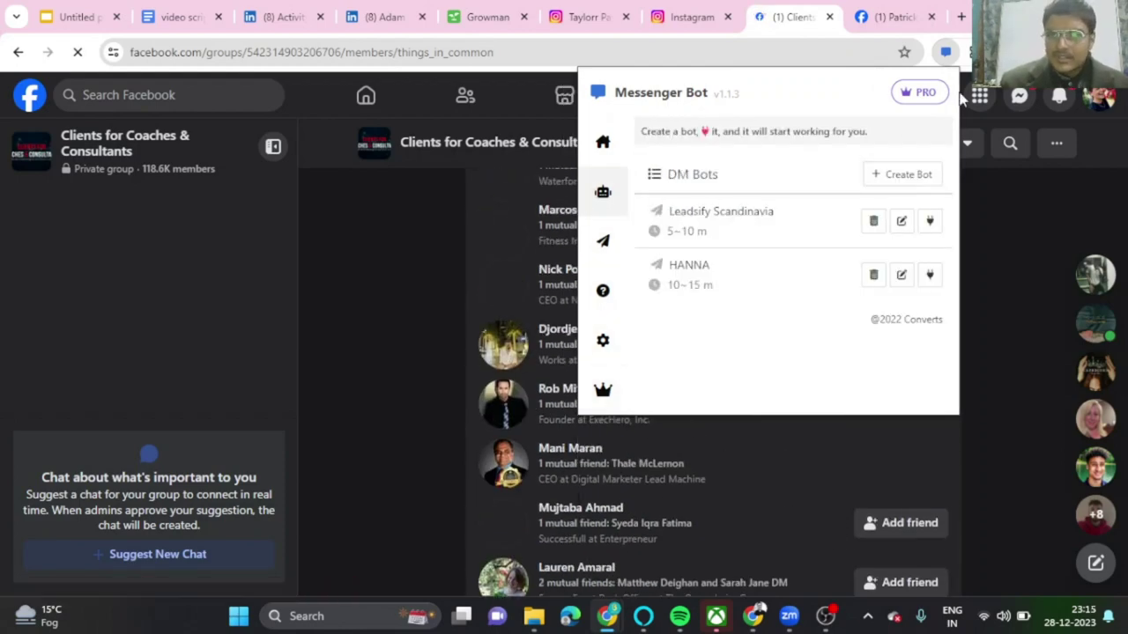
click(987, 243)
click(967, 52)
scroll(833, 419, down, 5)
click(692, 17)
click(966, 52)
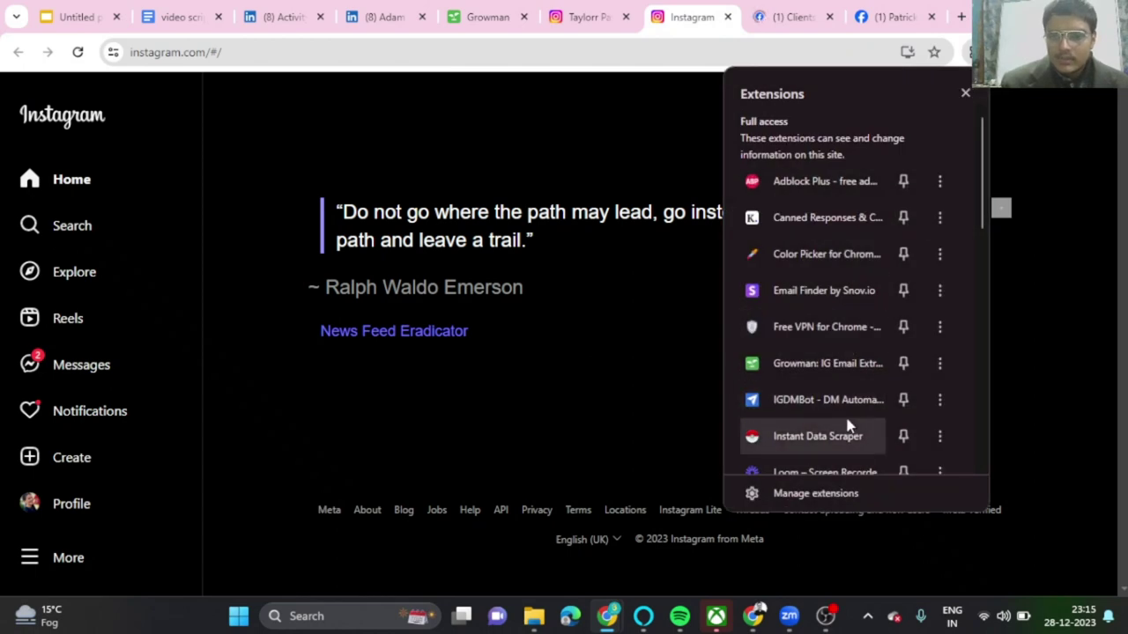
click(817, 436)
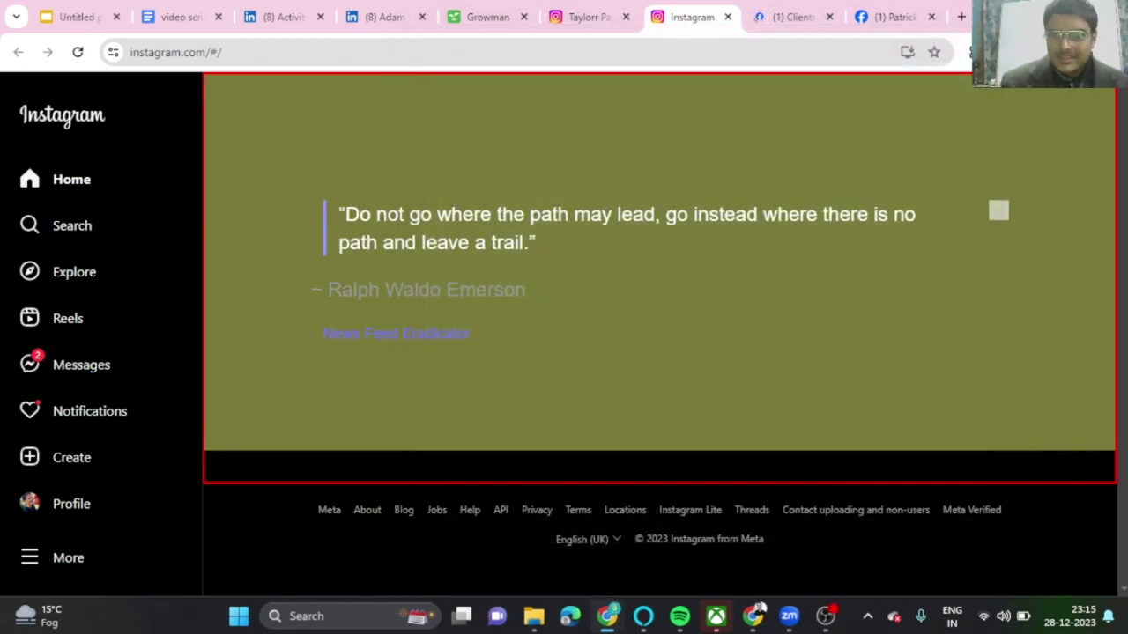
click(892, 17)
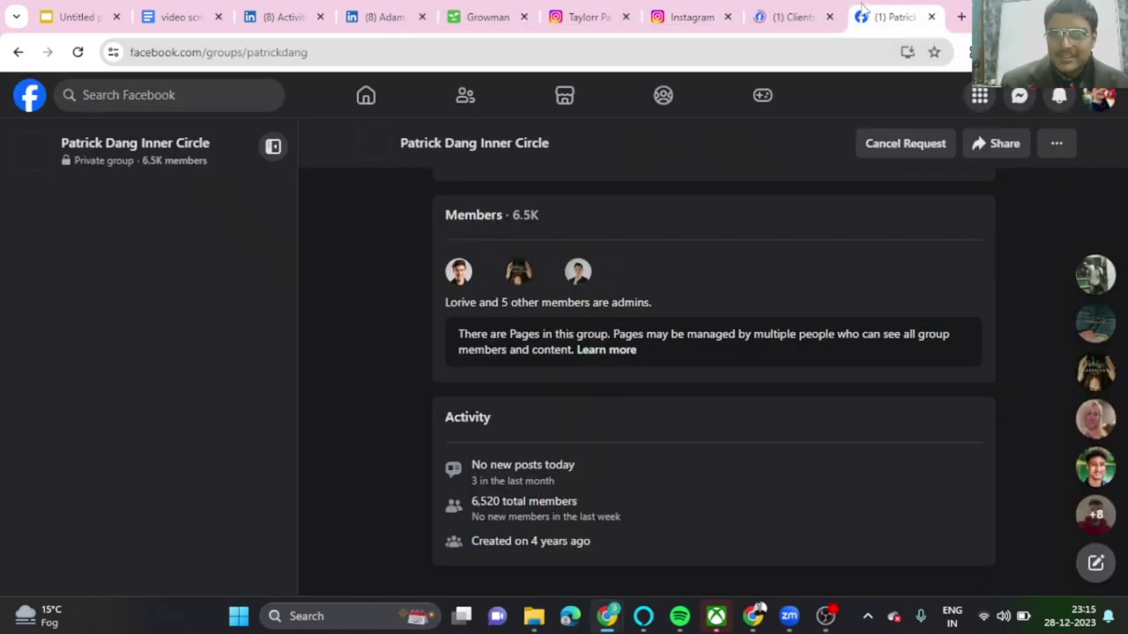
click(691, 17)
click(586, 16)
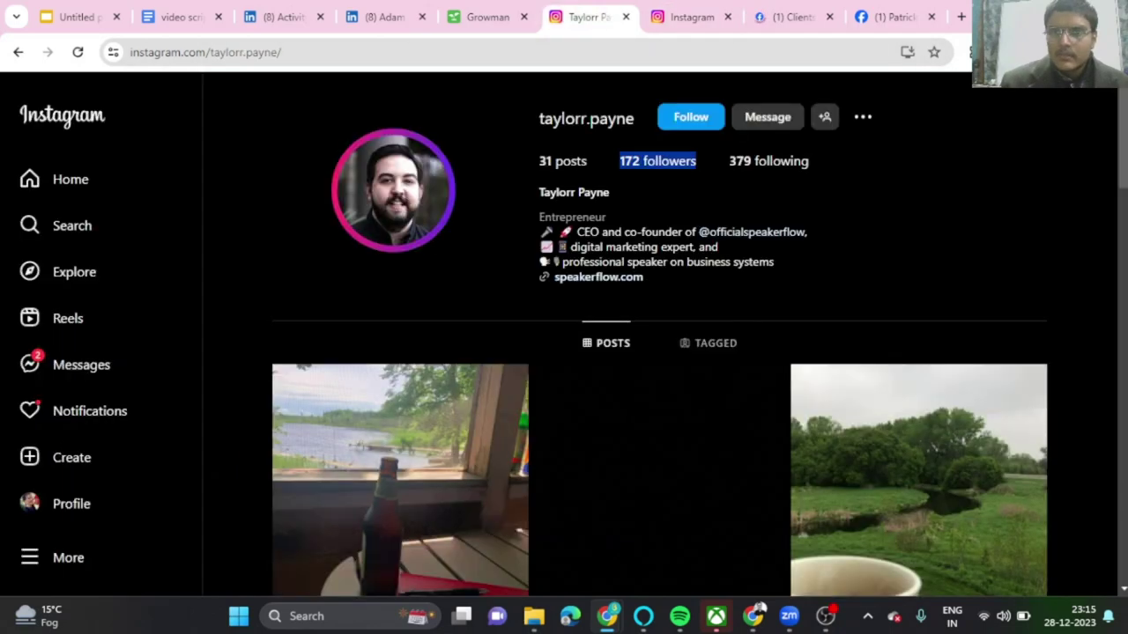
click(965, 52)
click(827, 399)
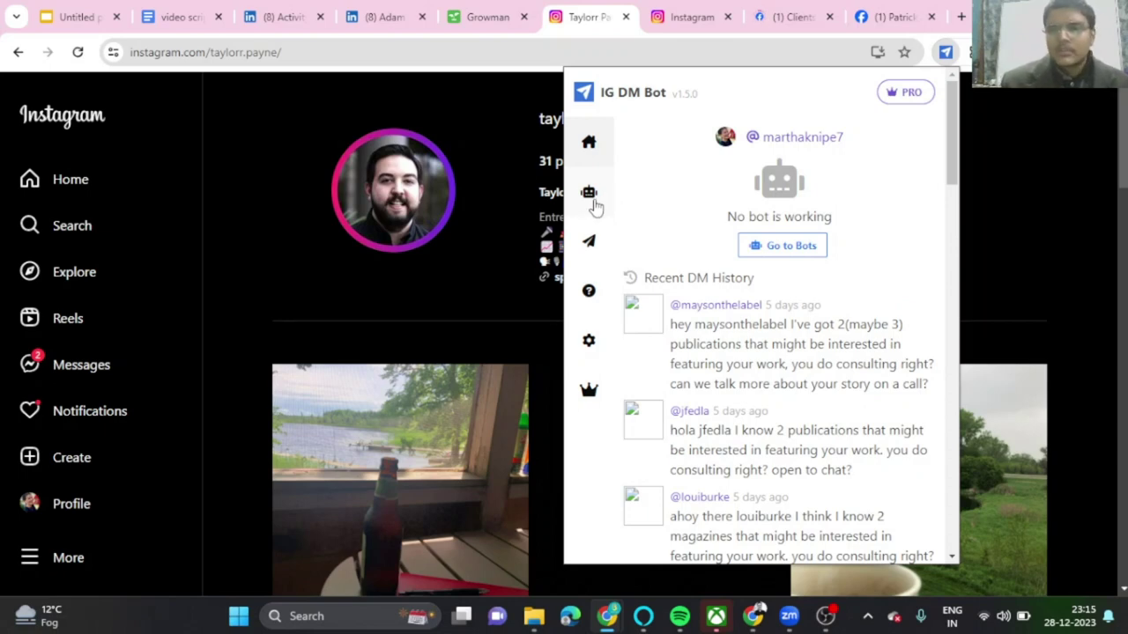
click(588, 192)
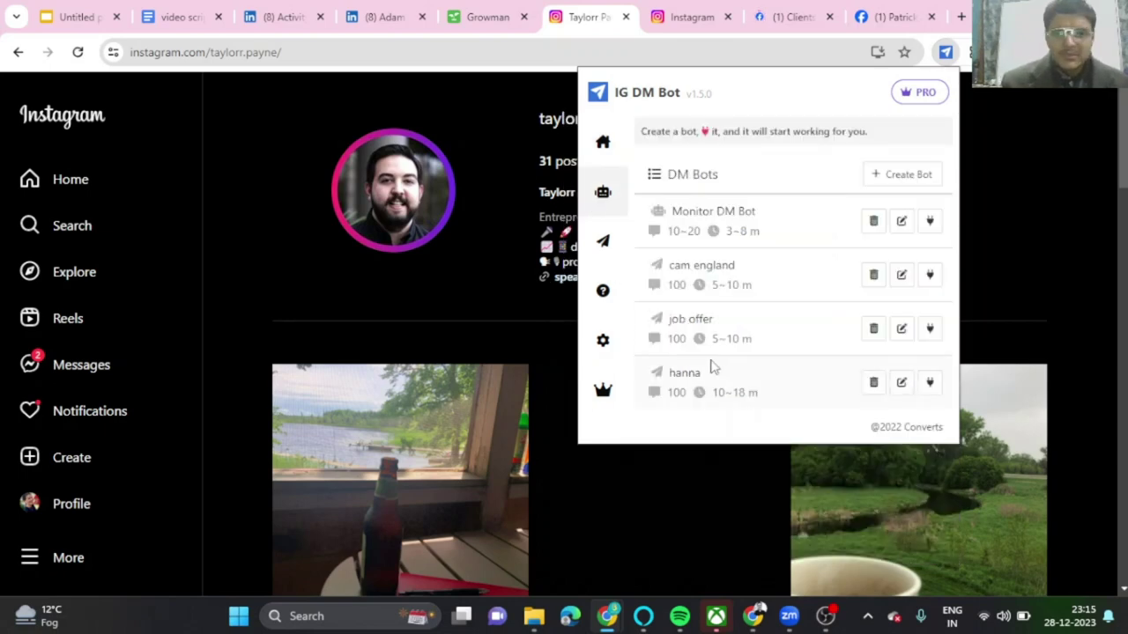
click(901, 328)
scroll(789, 353, down, 5)
scroll(753, 216, up, 2)
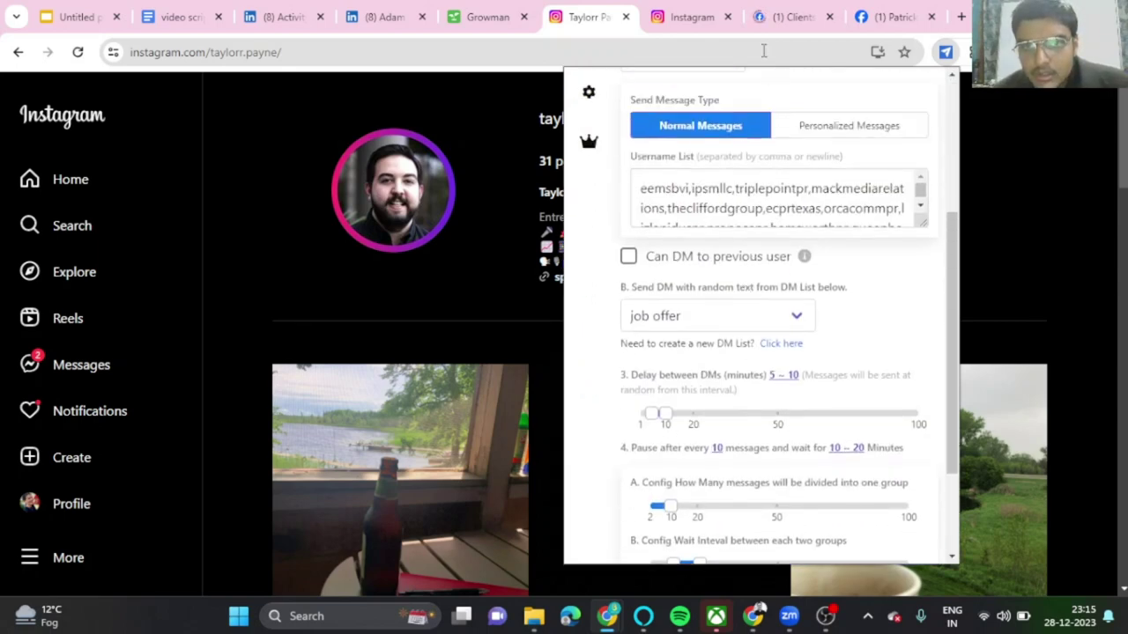
click(487, 17)
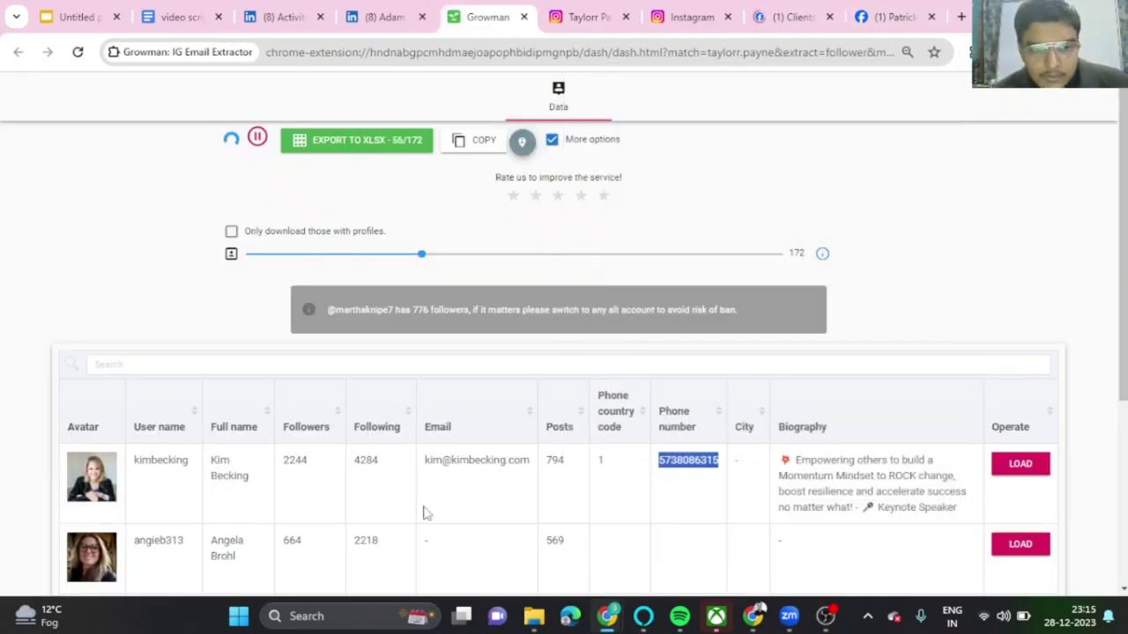
scroll(233, 410, down, 3)
drag(172, 158, 186, 397)
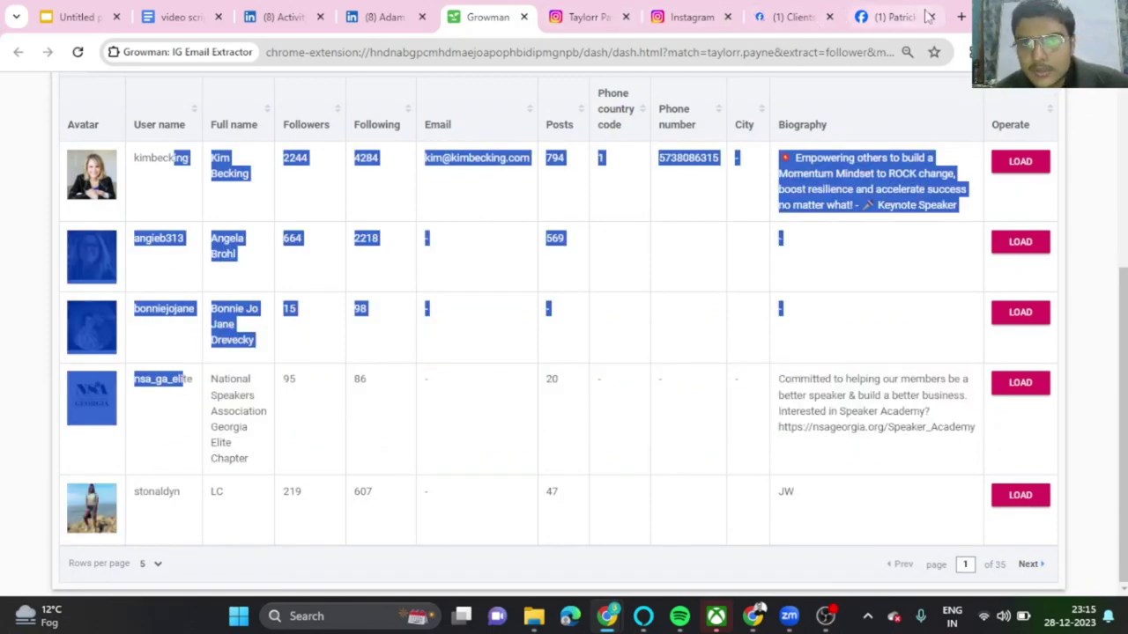
- From the Inner Circle group tab, review IG DM Bot's hanna bot and saved DM lists
click(968, 52)
click(889, 16)
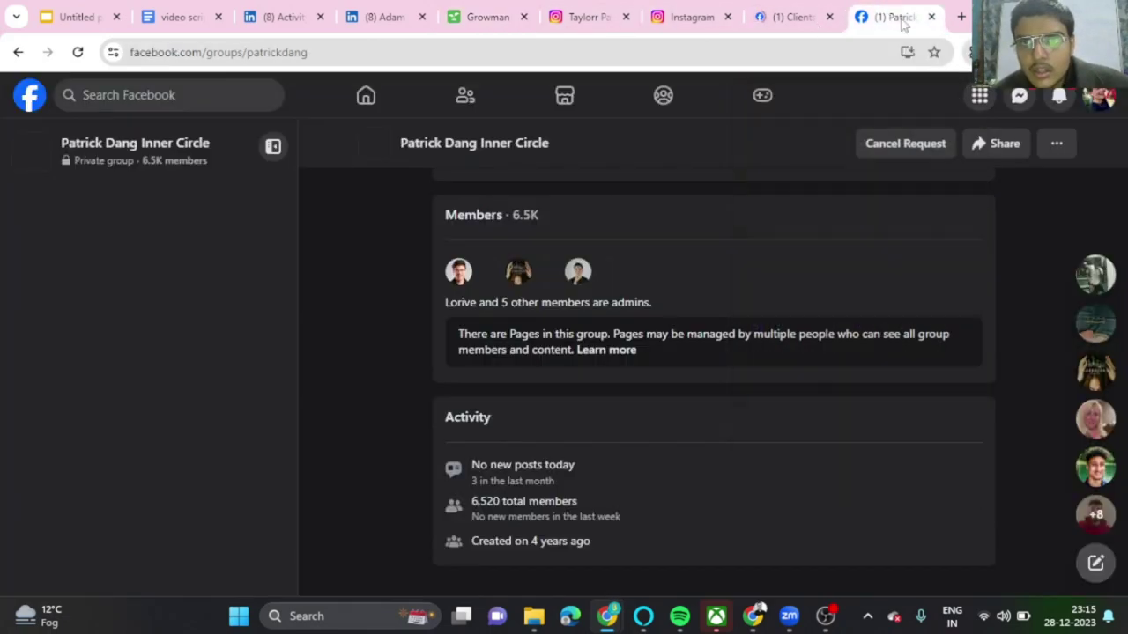
click(967, 52)
scroll(818, 353, down, 3)
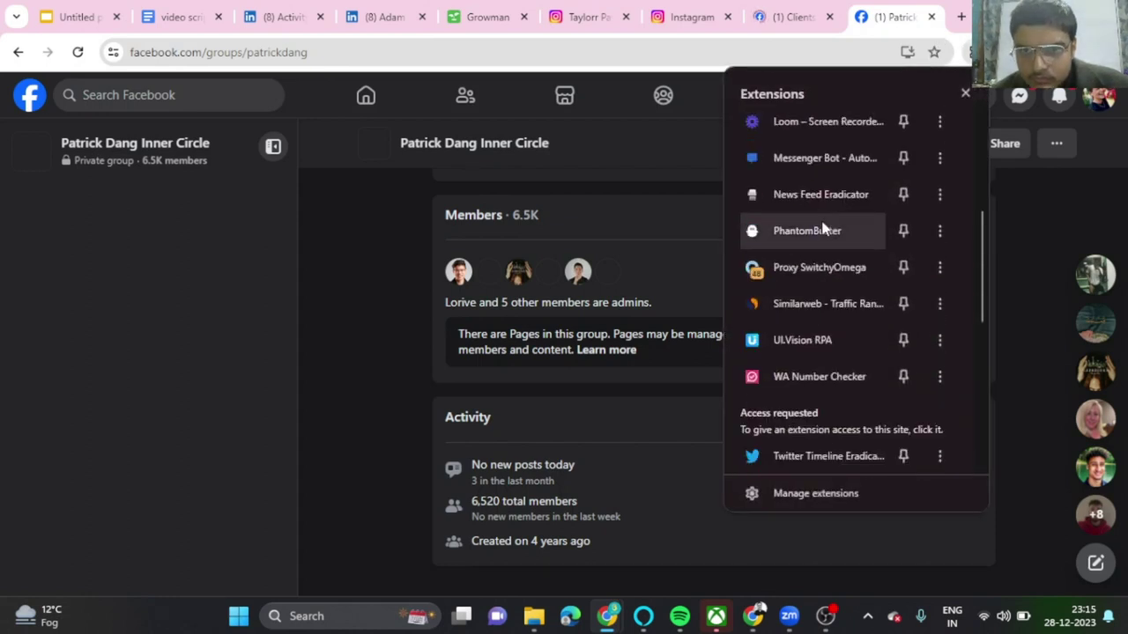
scroll(830, 265, up, 4)
scroll(830, 335, down, 3)
scroll(836, 379, down, 3)
scroll(835, 379, down, 3)
click(821, 357)
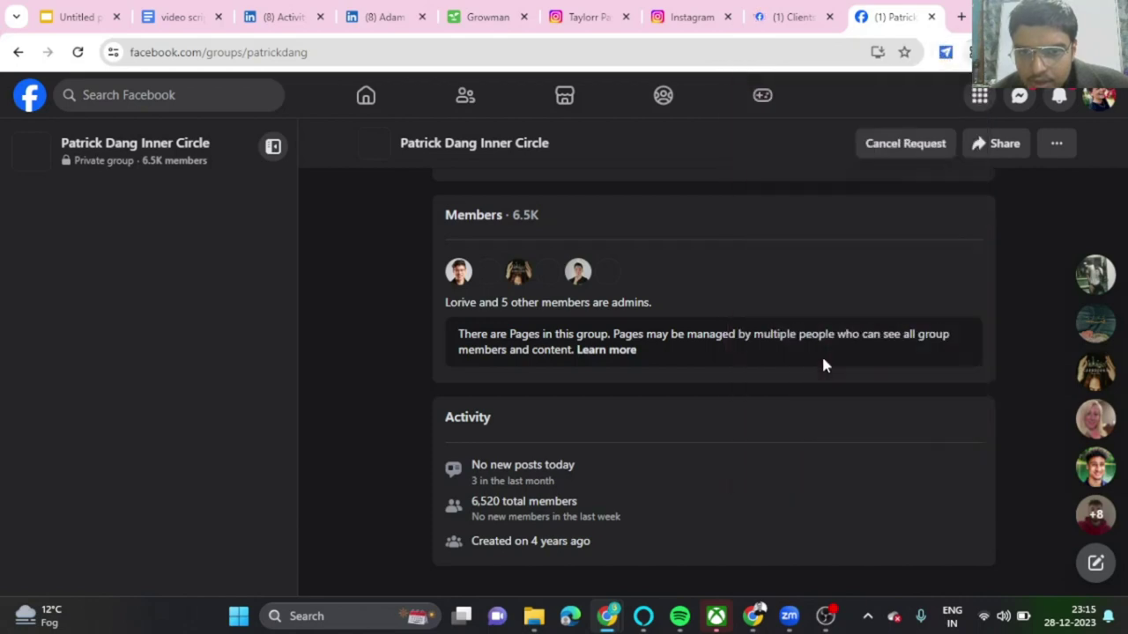
click(602, 192)
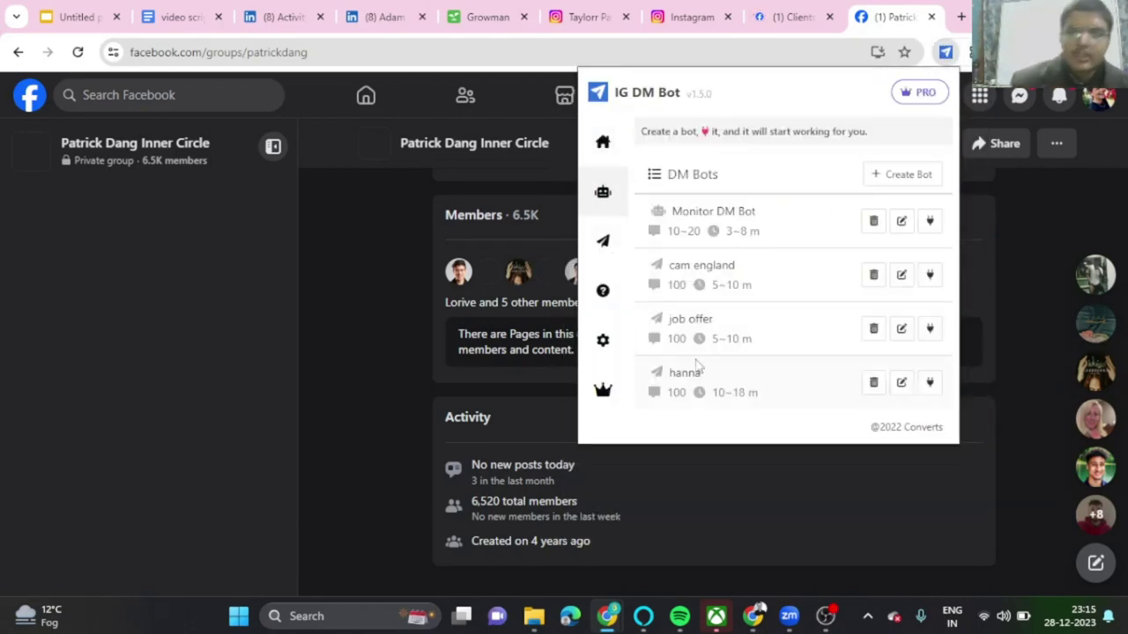
click(901, 384)
scroll(881, 387, down, 3)
scroll(845, 379, down, 5)
scroll(822, 354, down, 5)
scroll(822, 354, up, 8)
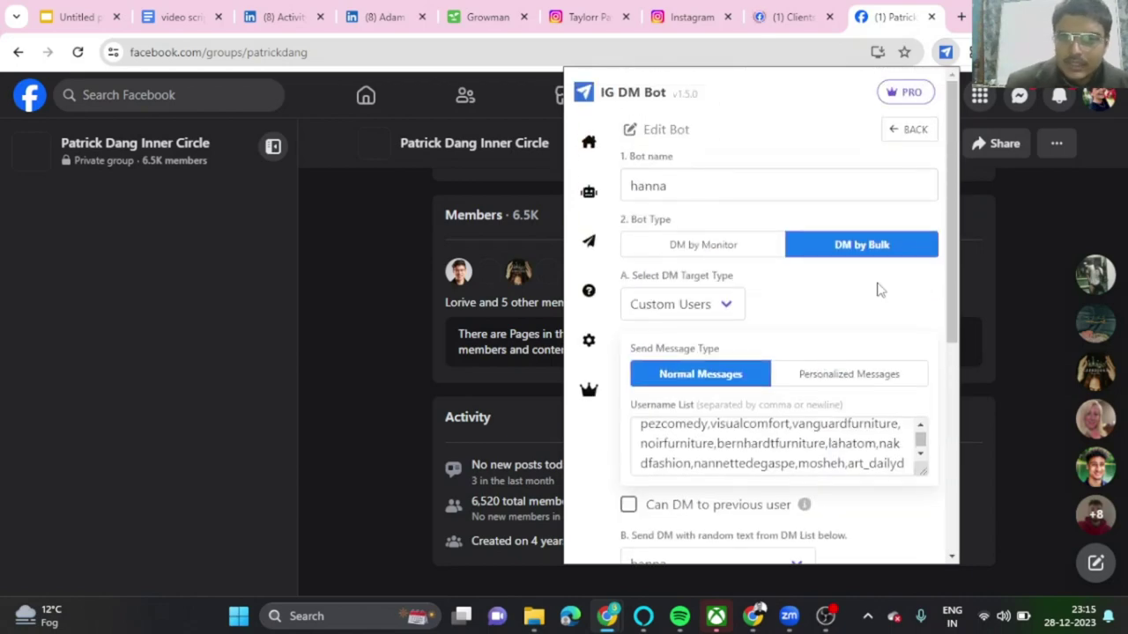
click(588, 243)
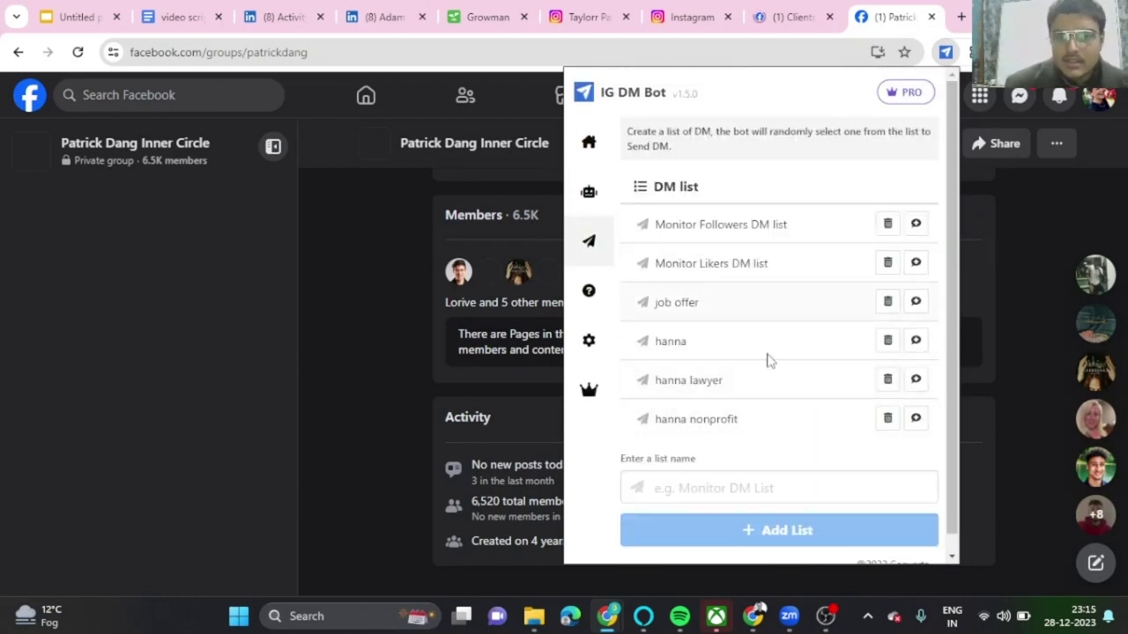
click(1045, 214)
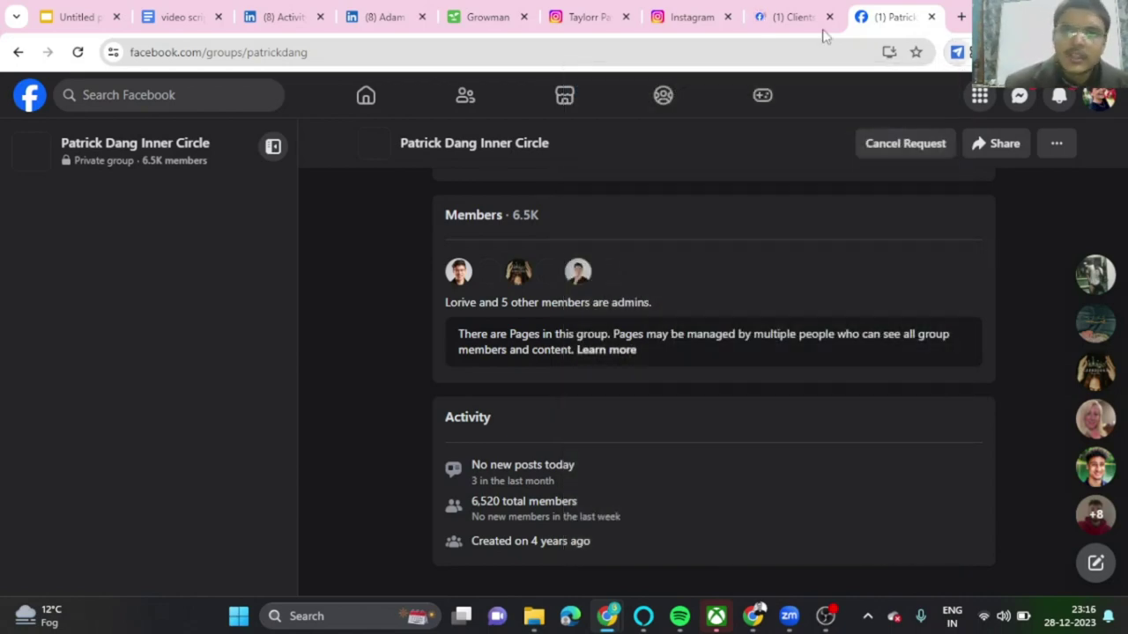
click(784, 16)
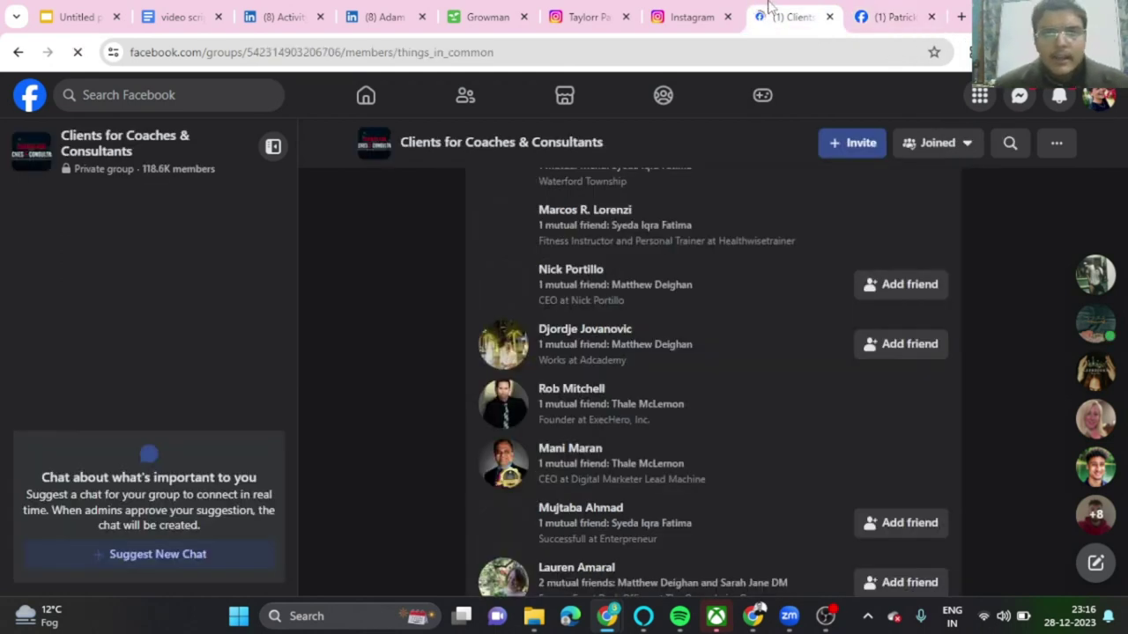
click(176, 17)
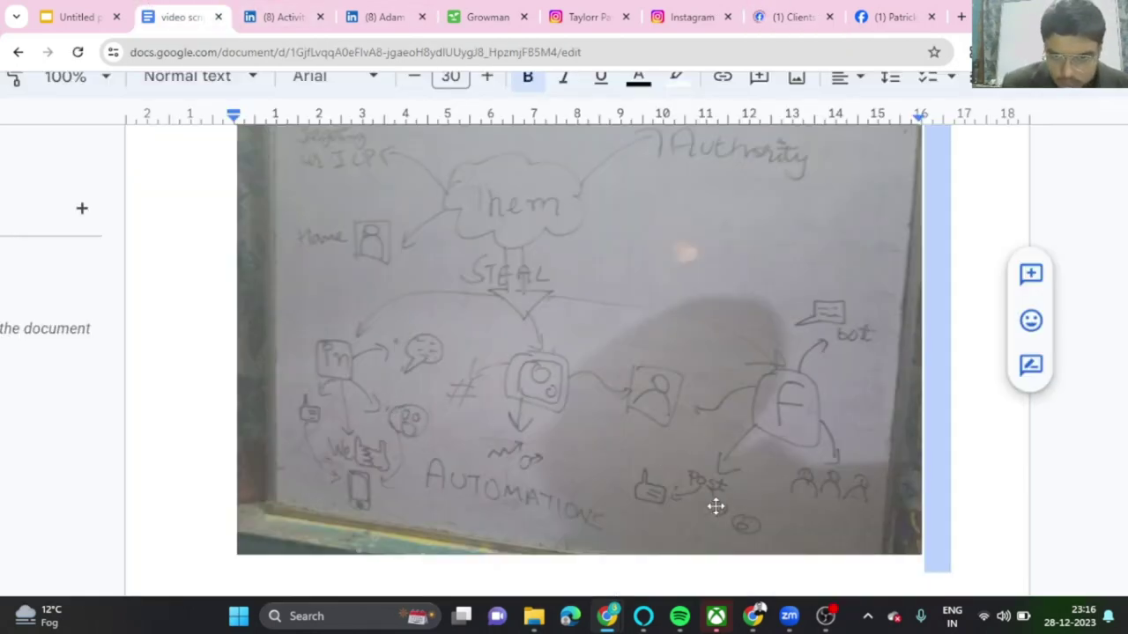
click(883, 16)
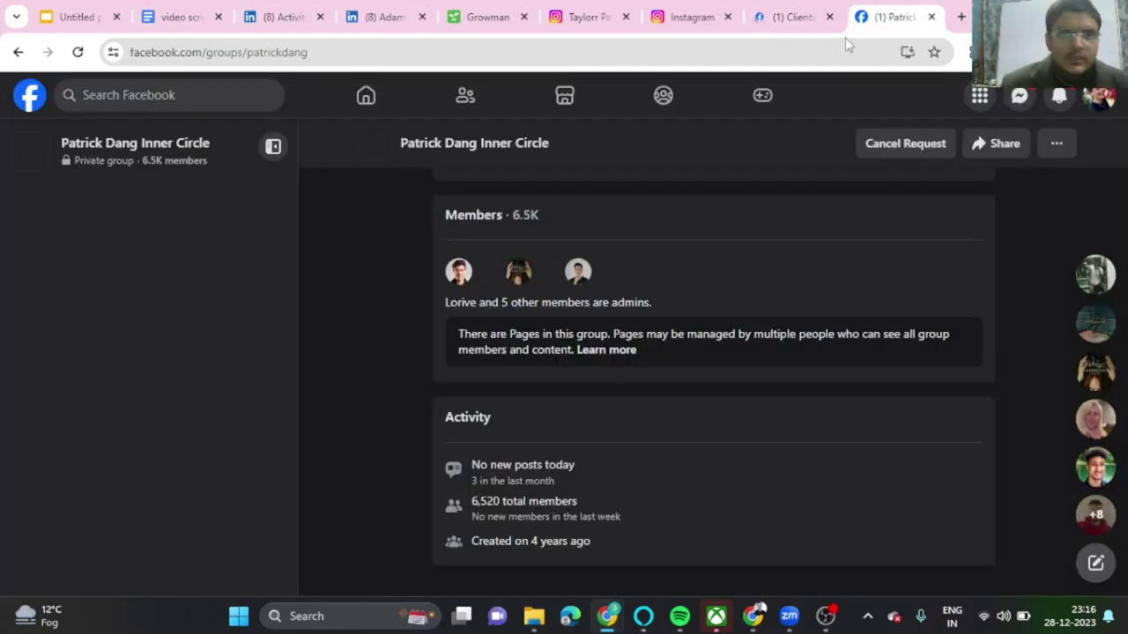